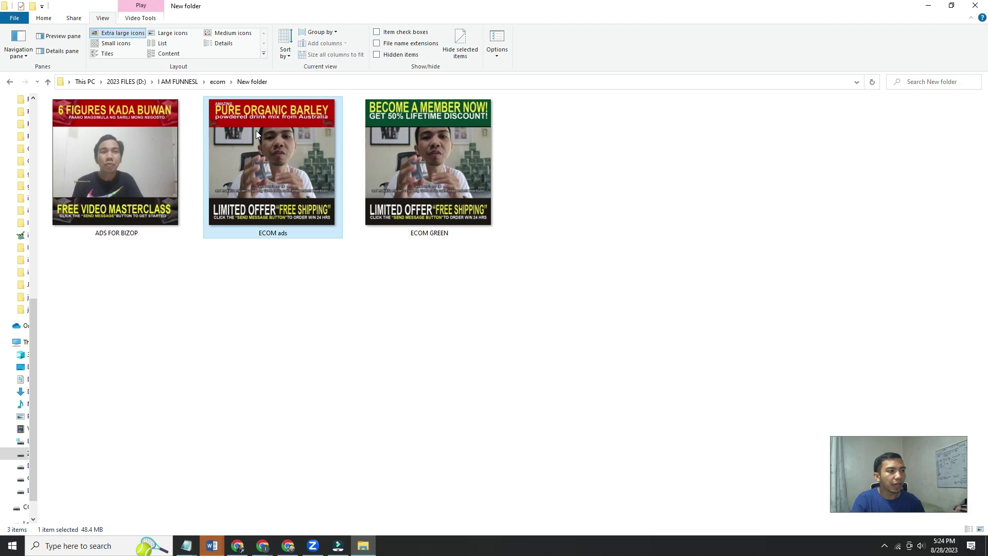
Switch to the Filmora project and place the MVI_1375 video on track 1 at about 00:01:42, past the existing clips.
left_click(405, 138)
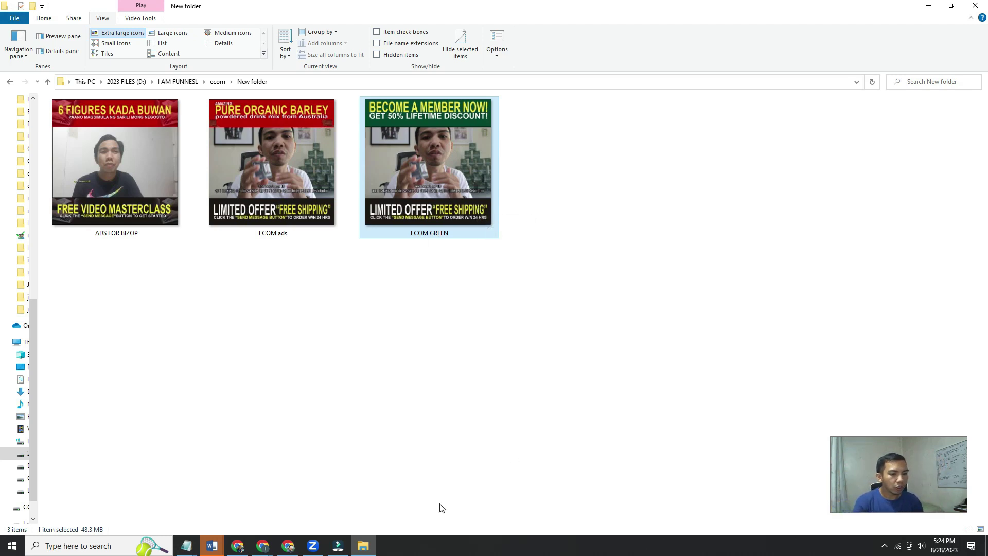
left_click(338, 545)
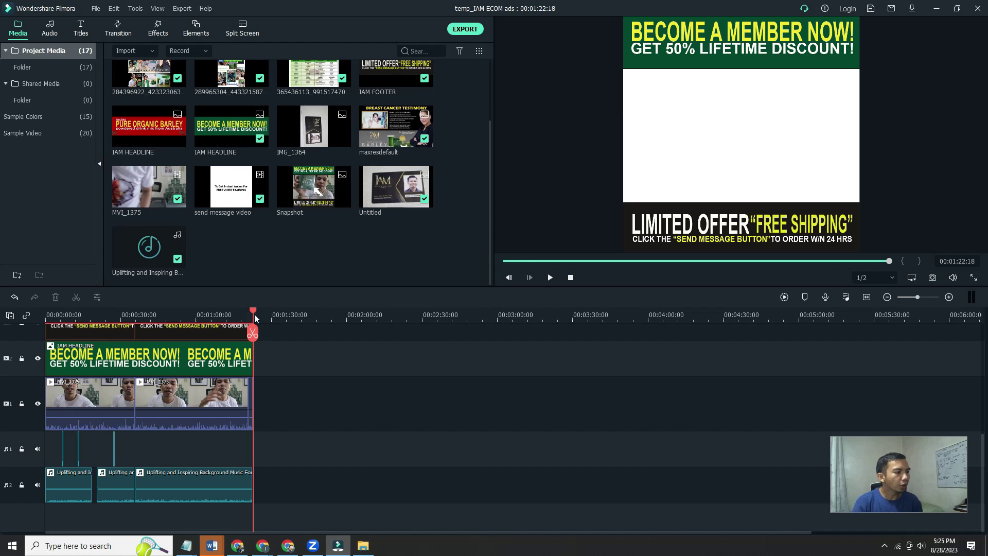
left_click_drag(253, 311, 275, 354)
scroll(206, 373, "up", 1)
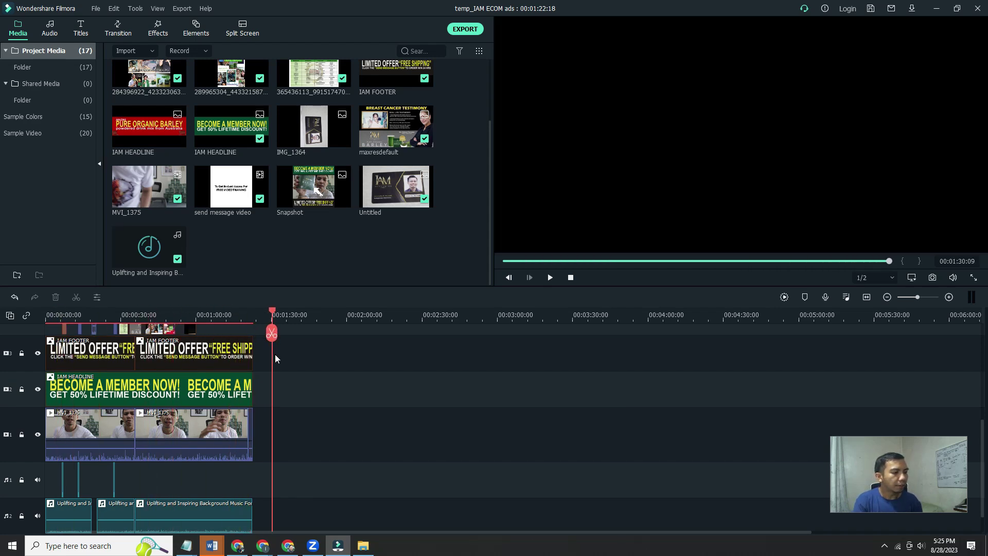
scroll(275, 354, "down", 1)
mouse_move(271, 311)
left_mouse_down()
mouse_move(46, 314)
mouse_move(242, 315)
mouse_move(265, 324)
left_mouse_up()
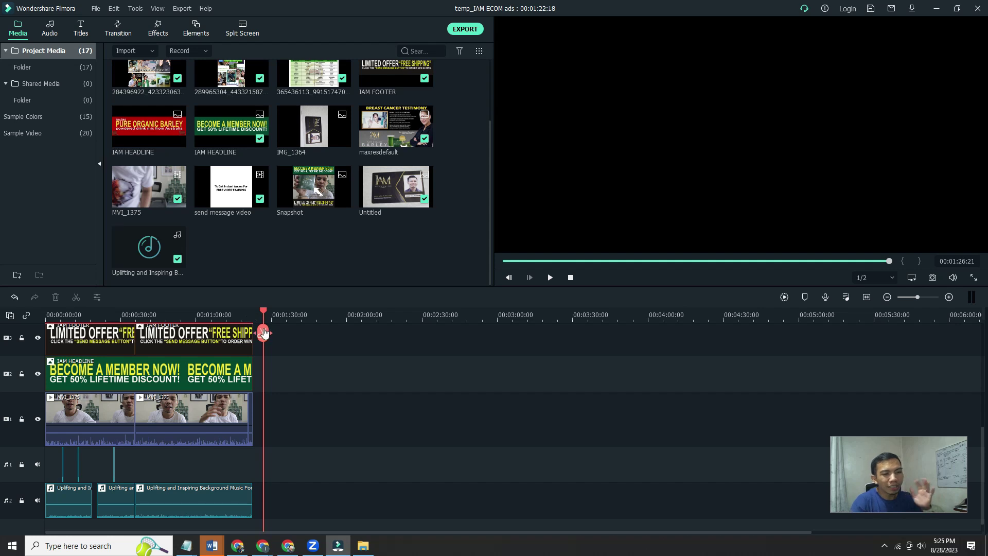
key("ctrl+z")
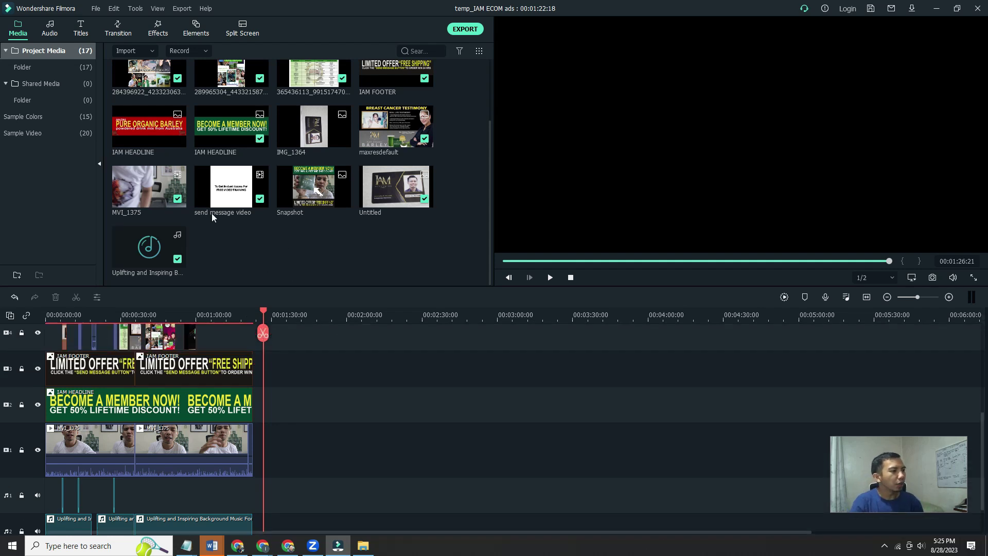
left_click_drag(157, 191, 304, 452)
Split the newly added MVI_1375 clip at 00:01:51:06 and ripple-delete the part before the cut.
left_click_drag(262, 313, 309, 321)
key("space")
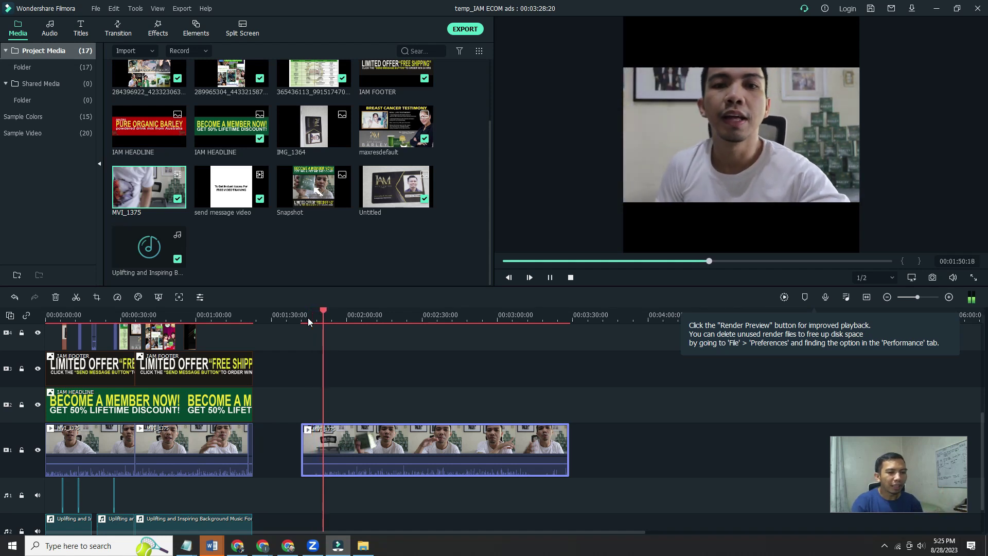
key("space")
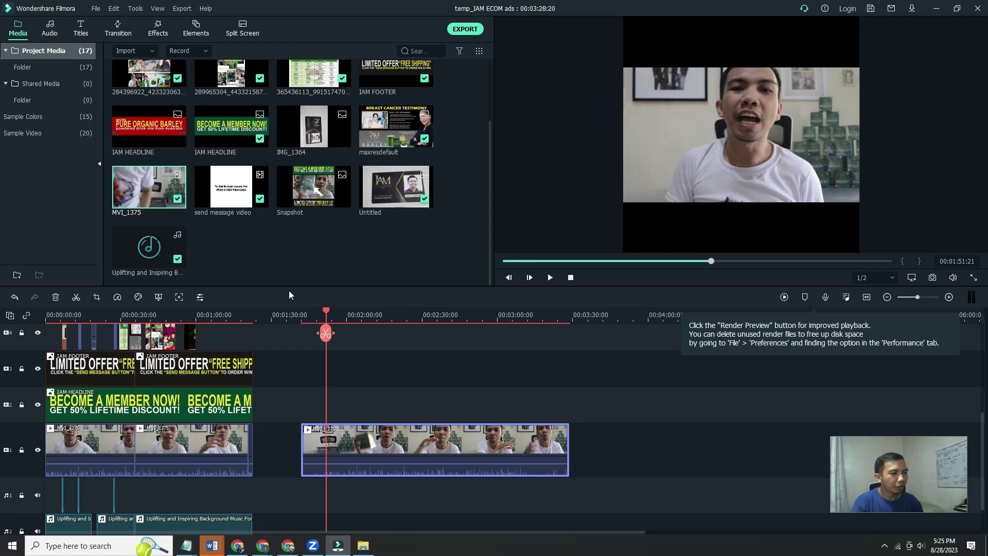
left_click(320, 313)
key("space")
key("space")
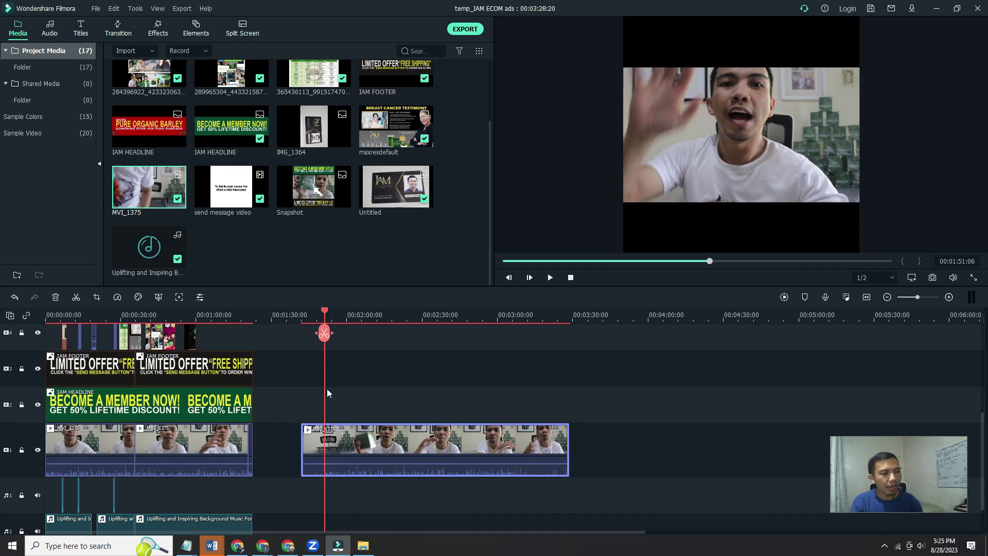
right_click(311, 446)
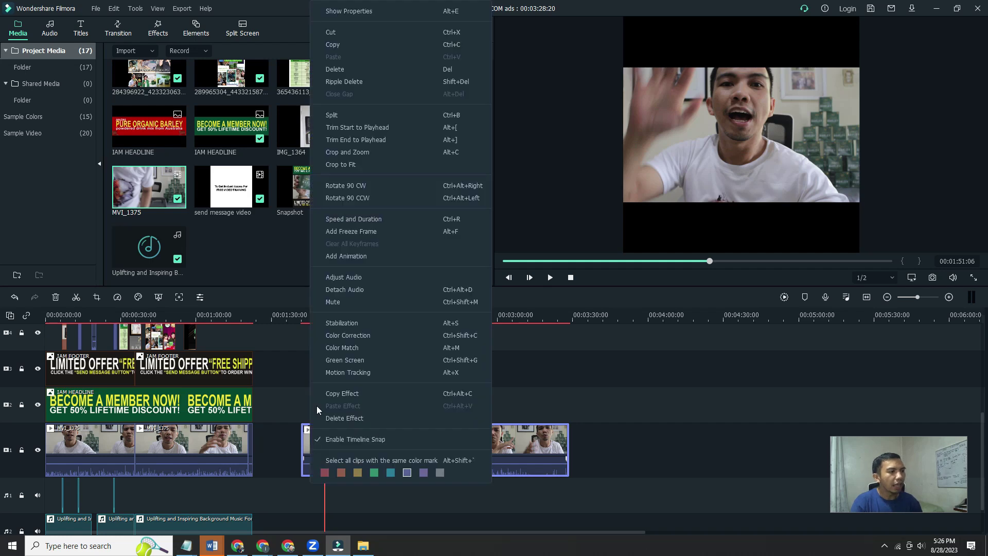
left_click(356, 115)
left_click(318, 443)
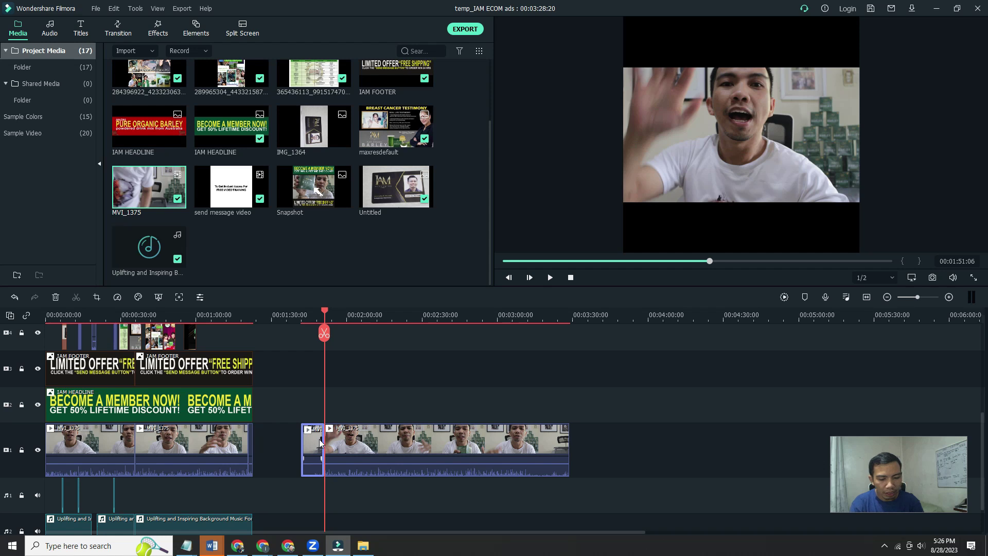
key("shift+Delete")
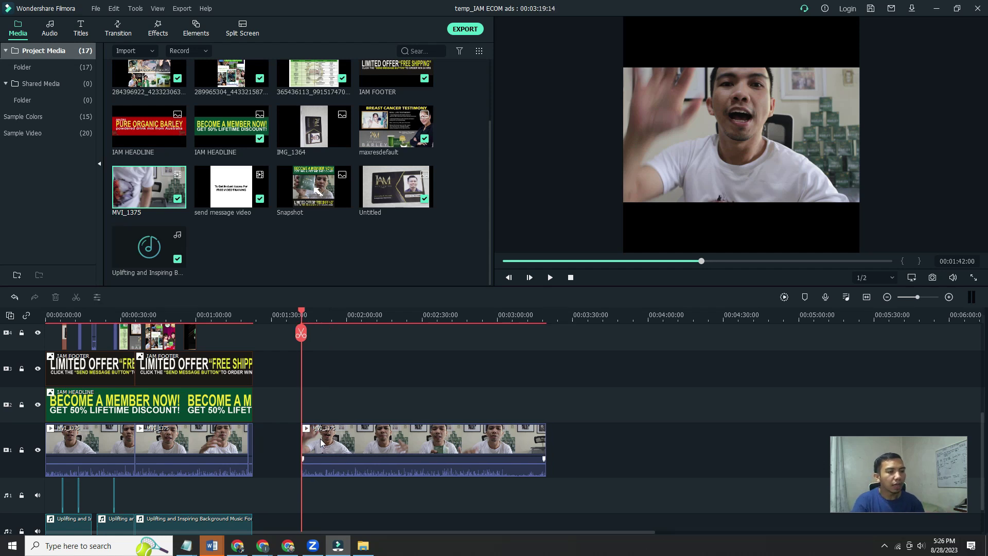
Play the start of the trimmed clip and the source MVI_1375 video to compare their framing.
key("space")
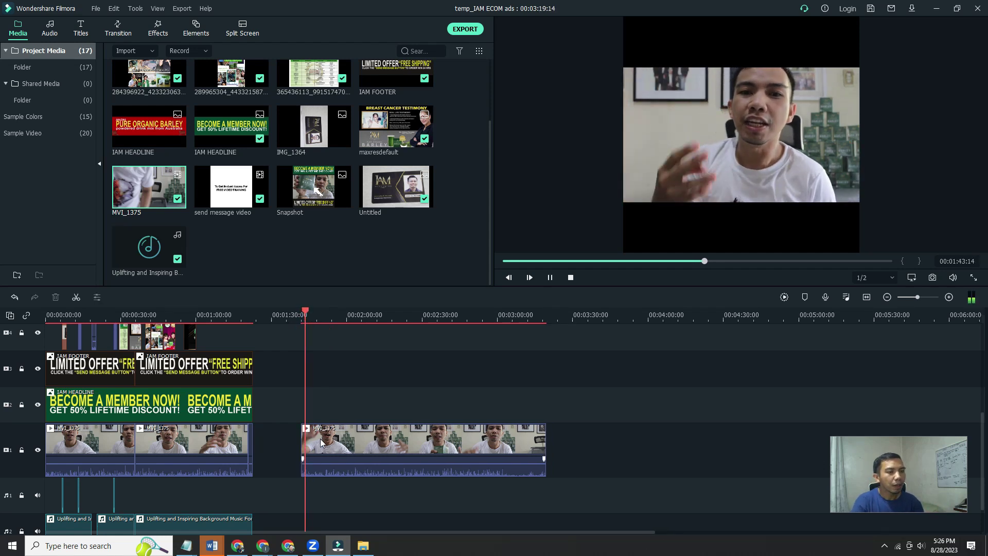
key("space")
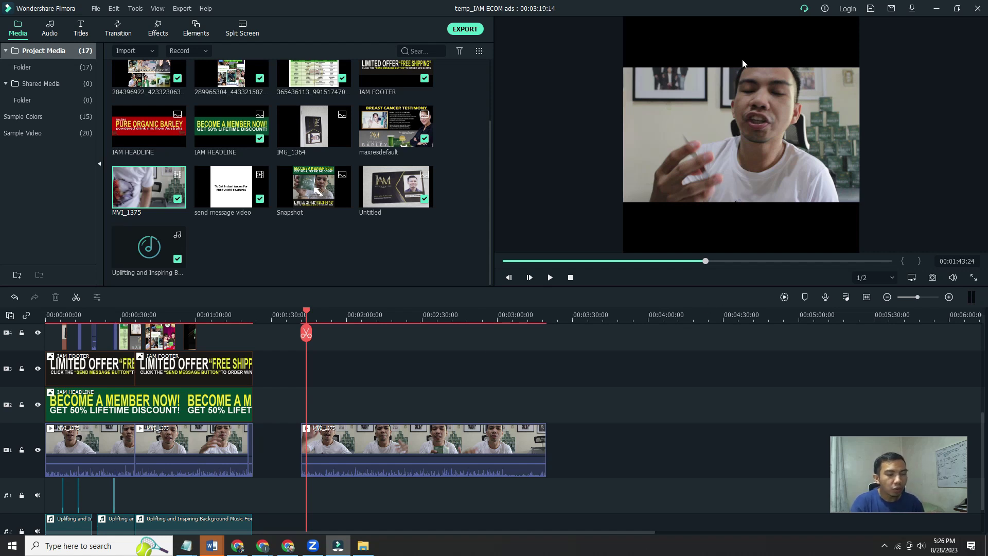
mouse_move(136, 192)
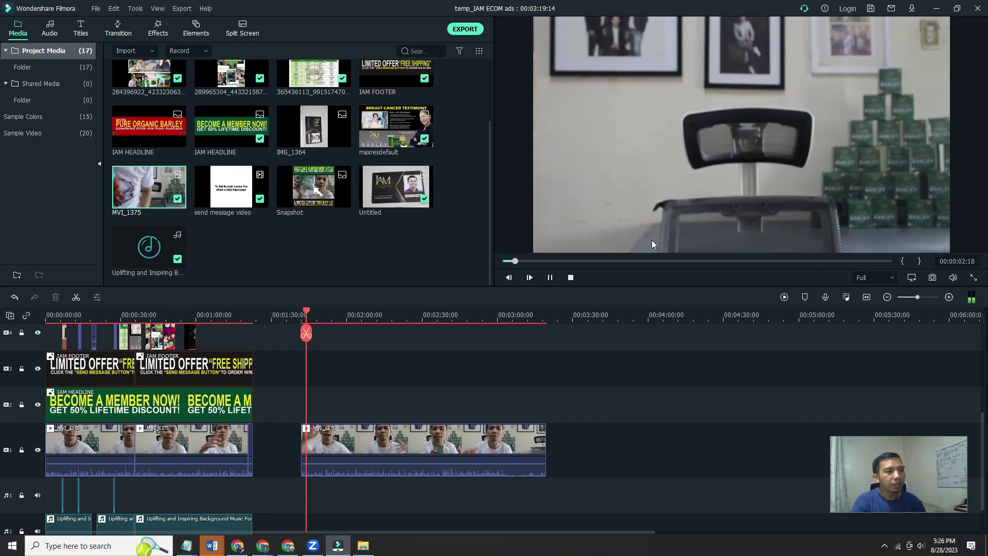
left_click(550, 278)
left_click(551, 278)
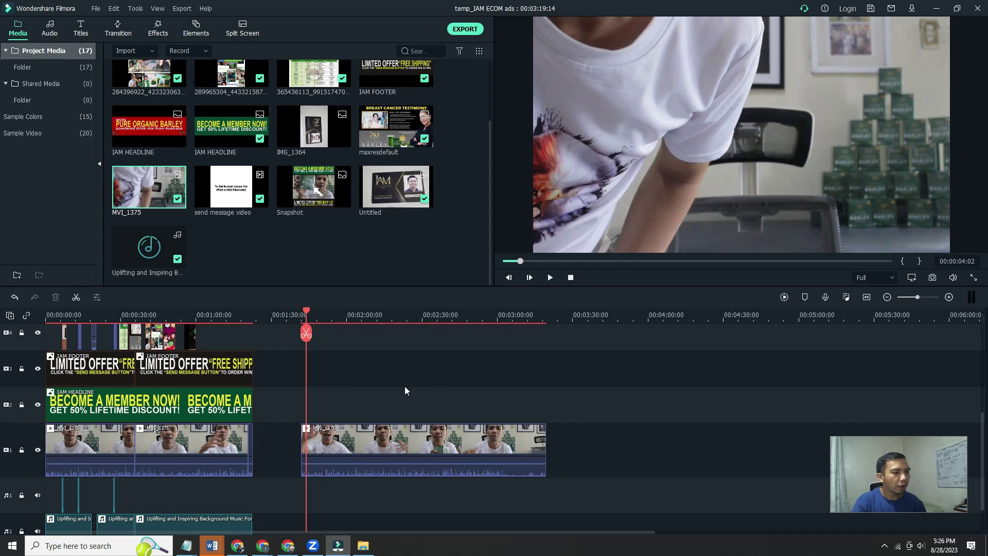
Check the trimmed MVI_1375 clip's video properties at its first frame and close them.
left_click_drag(307, 314, 302, 314)
double_click(323, 442)
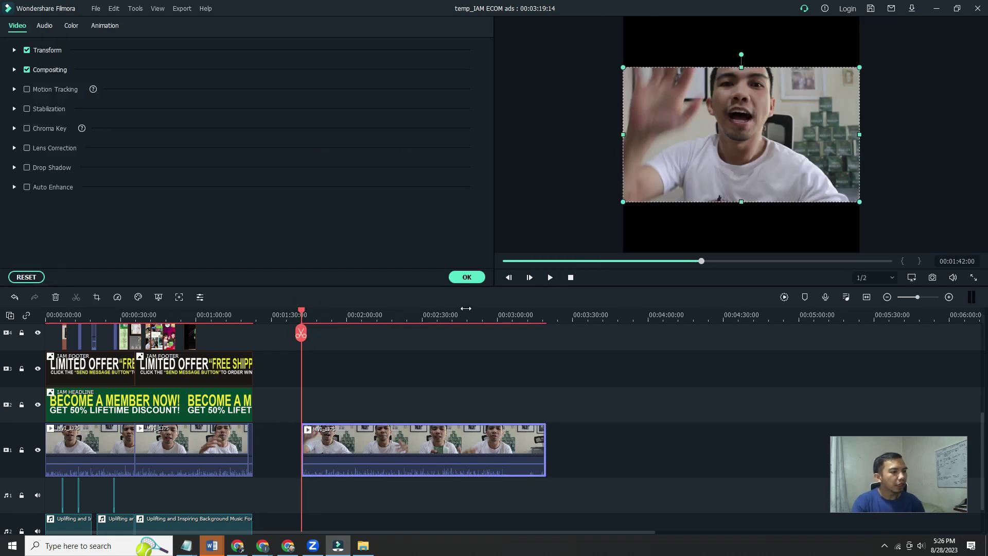
left_click(466, 277)
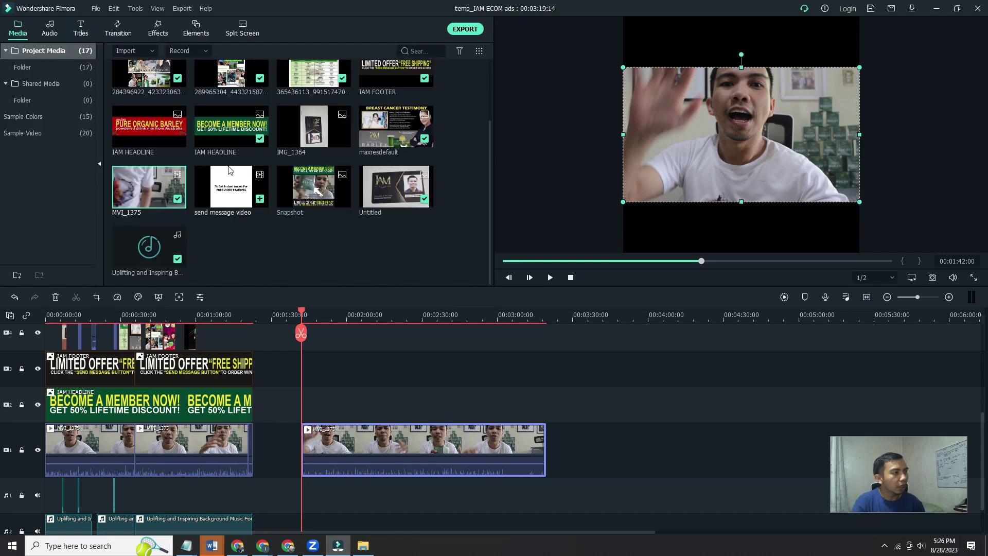
Review the aspect ratio, resolution and frame rate in the project settings and accept them.
left_click(95, 9)
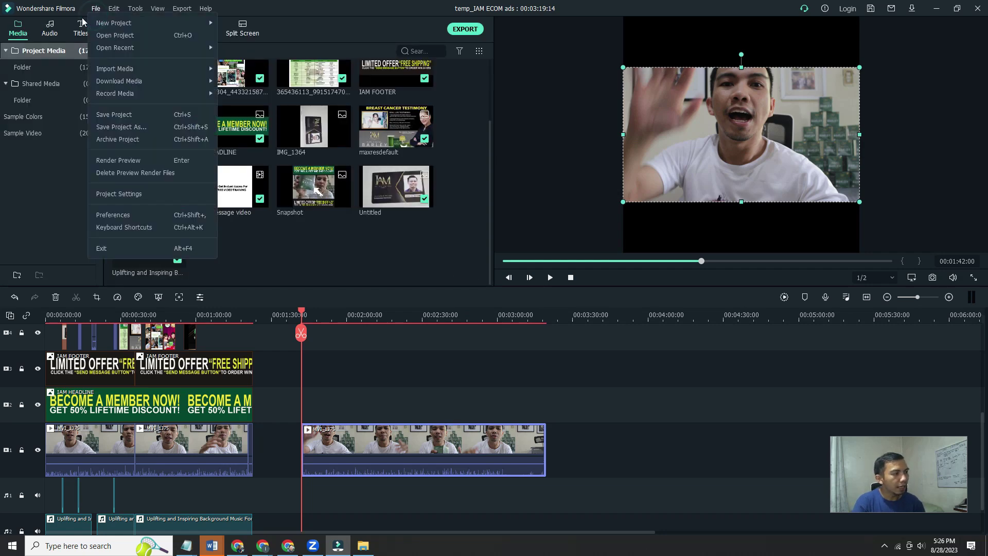
left_click(127, 194)
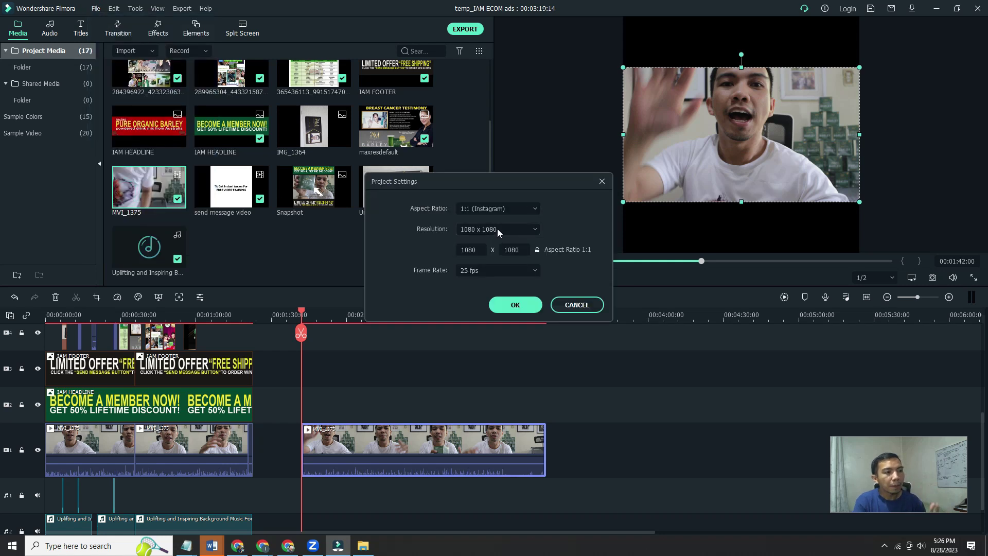
left_click(471, 250)
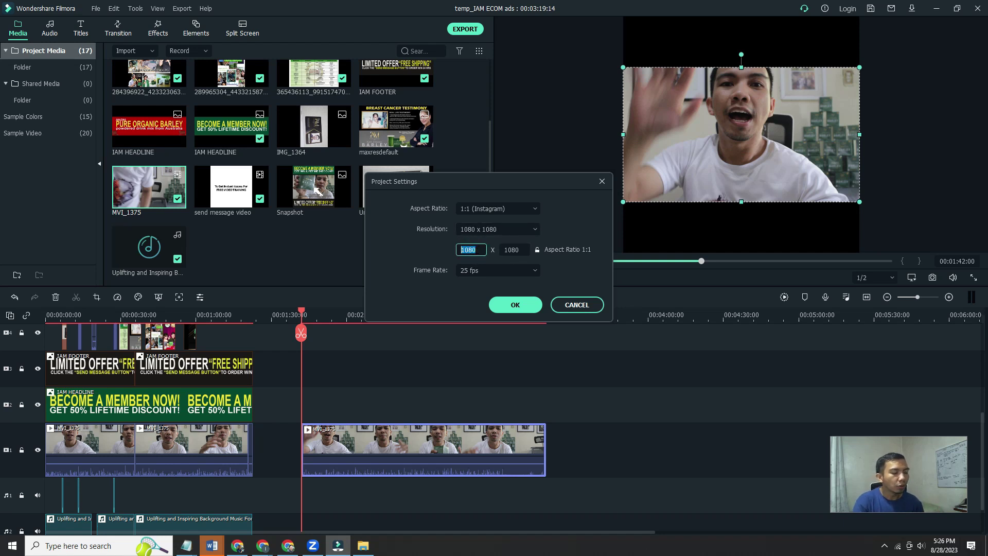
left_click(518, 250)
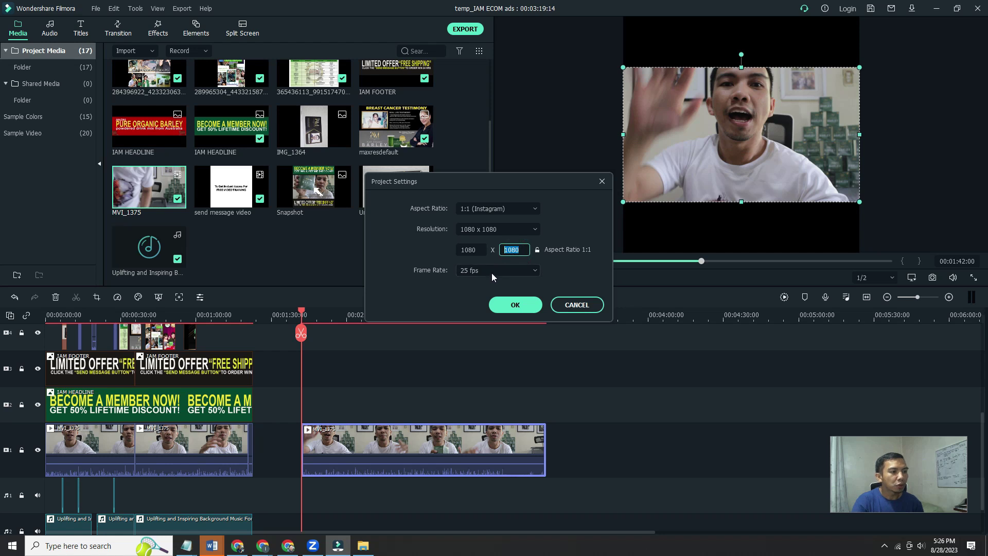
left_click(512, 306)
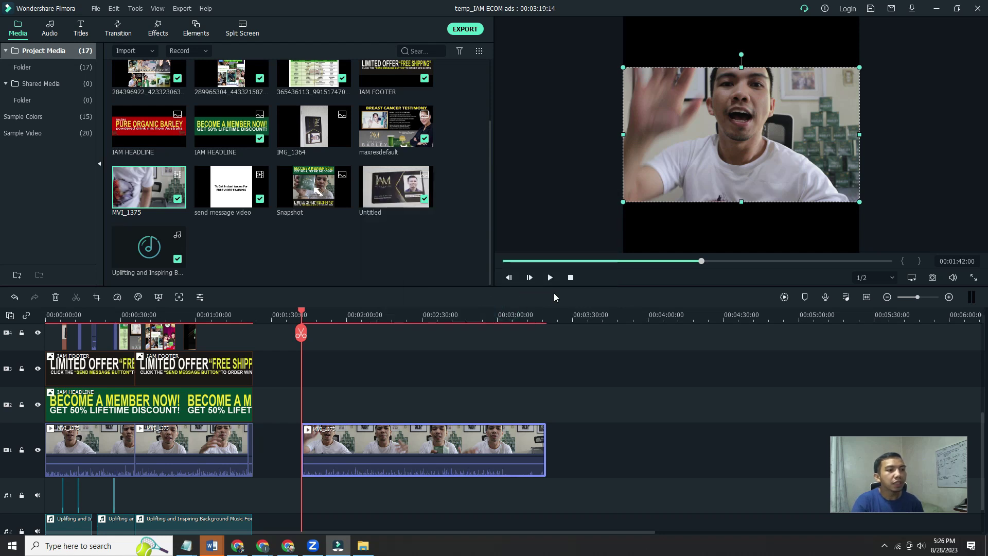
Place the green and red IAM HEADLINE images side by side on track 2 at about 00:03:57, past the trimmed clip.
left_click_drag(302, 310, 387, 328)
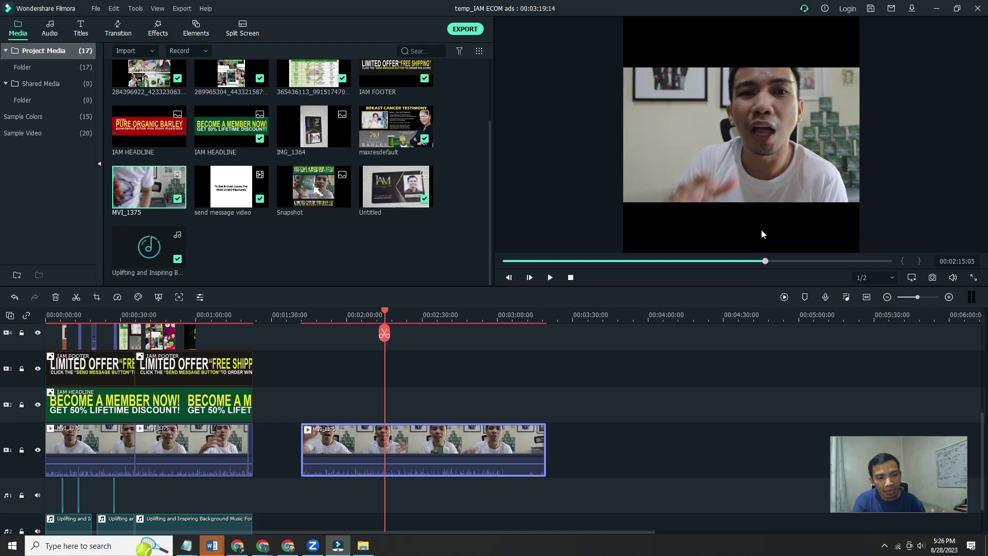
left_click_drag(387, 312, 301, 312)
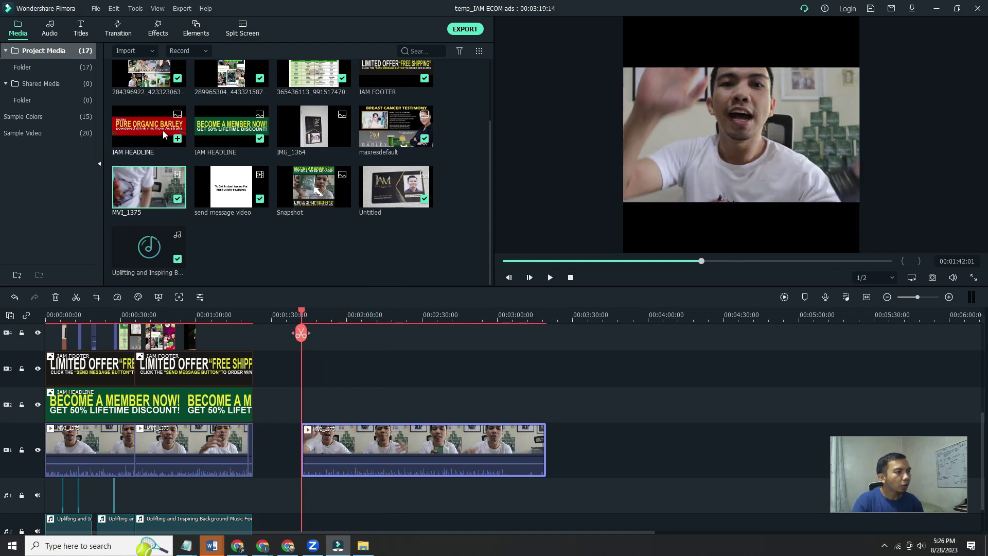
left_click_drag(232, 126, 652, 399)
left_click_drag(158, 134, 656, 399)
left_click_drag(637, 316, 643, 315)
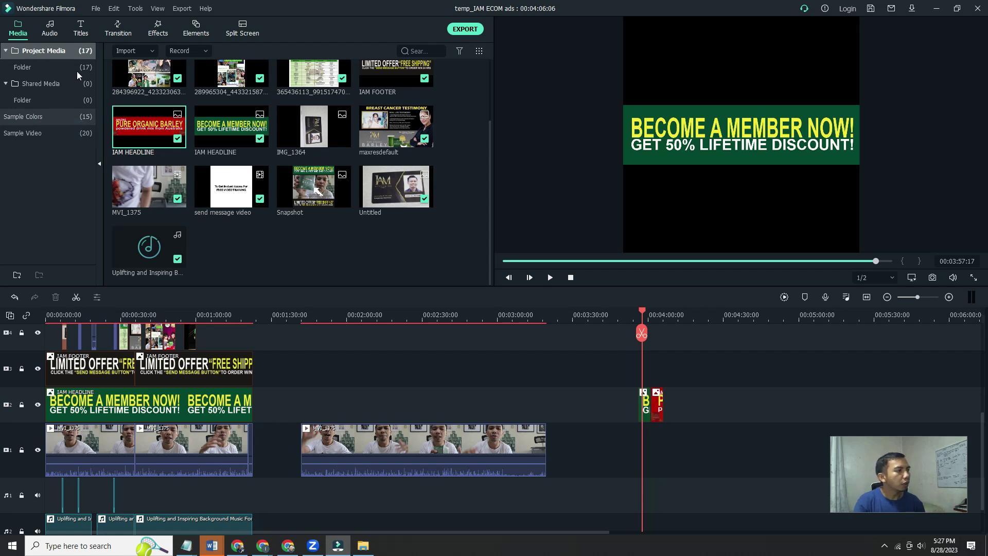
Add the green-to-black Gradient 5 sample color on track 2 above the trimmed clip, spanning the clip's full length.
left_click(49, 119)
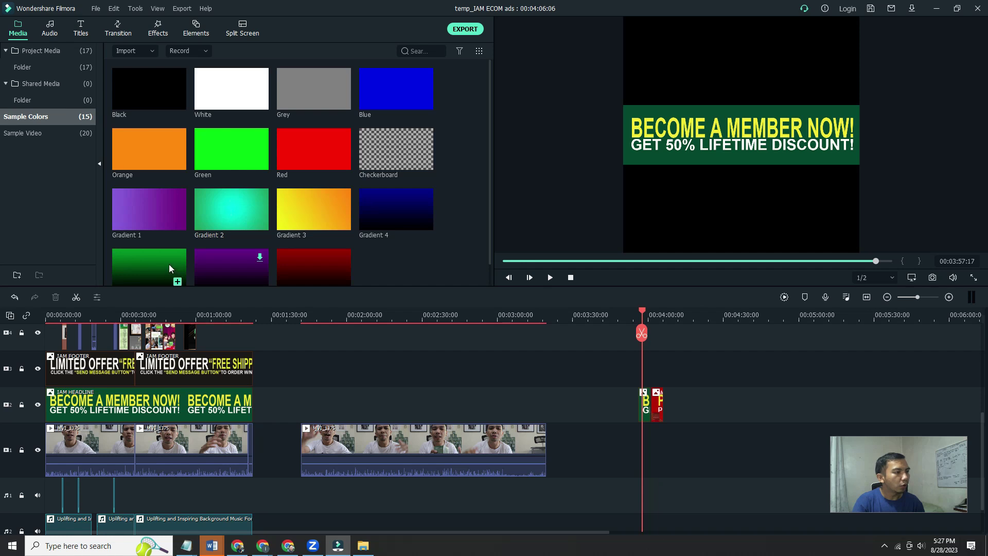
left_click_drag(169, 261, 546, 416)
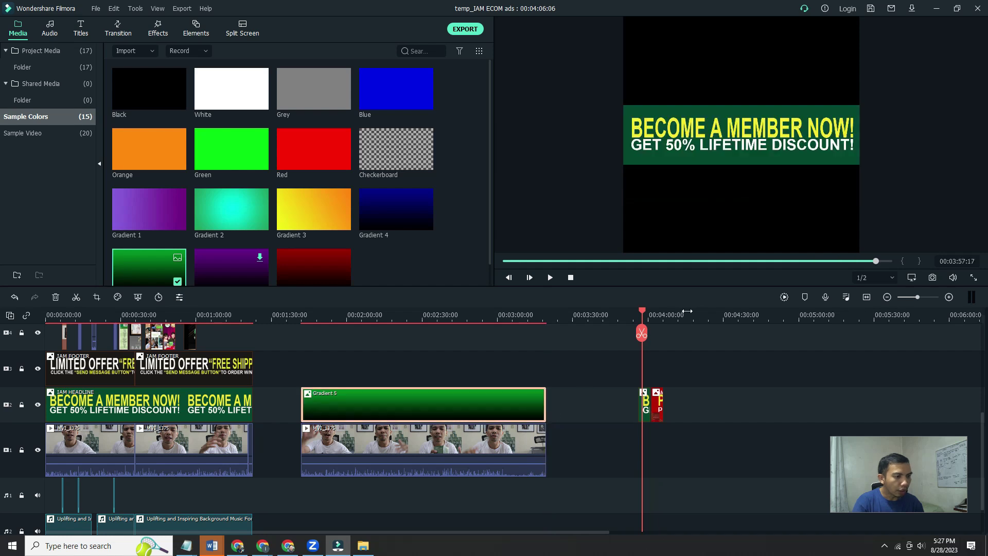
Flatten the Gradient 5 layer into a full-width strip and fit it into the black band above the video picture.
left_click_drag(332, 315, 304, 322)
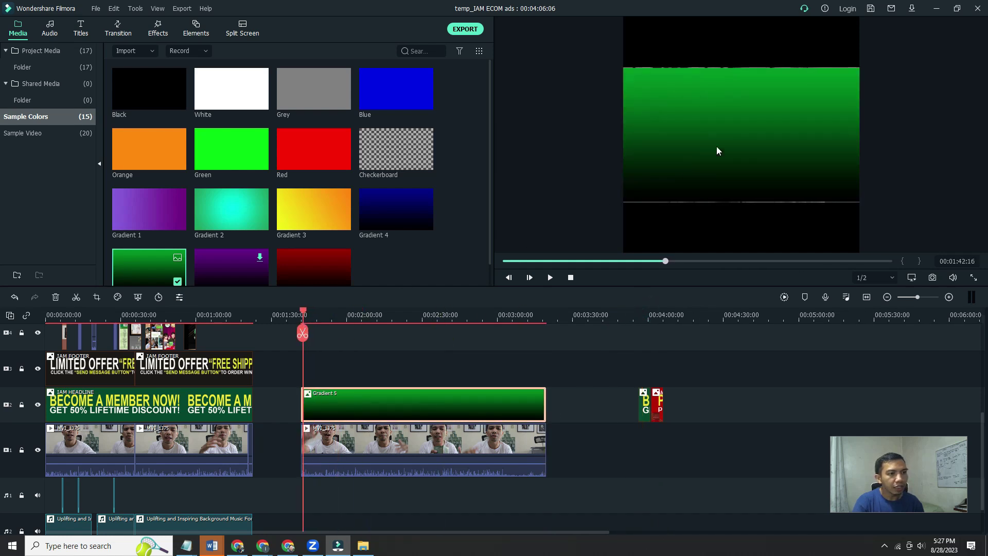
left_click(735, 159)
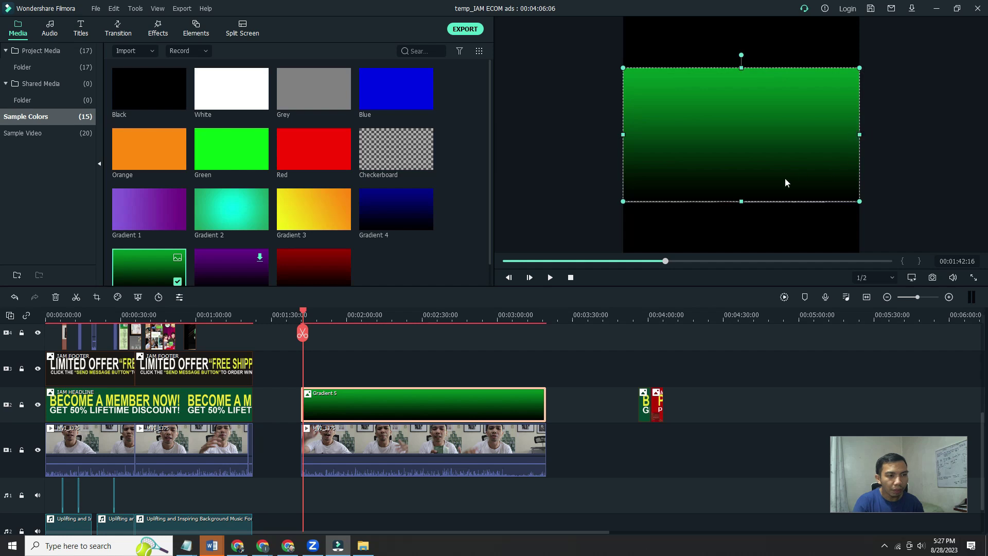
left_click_drag(740, 201, 740, 117)
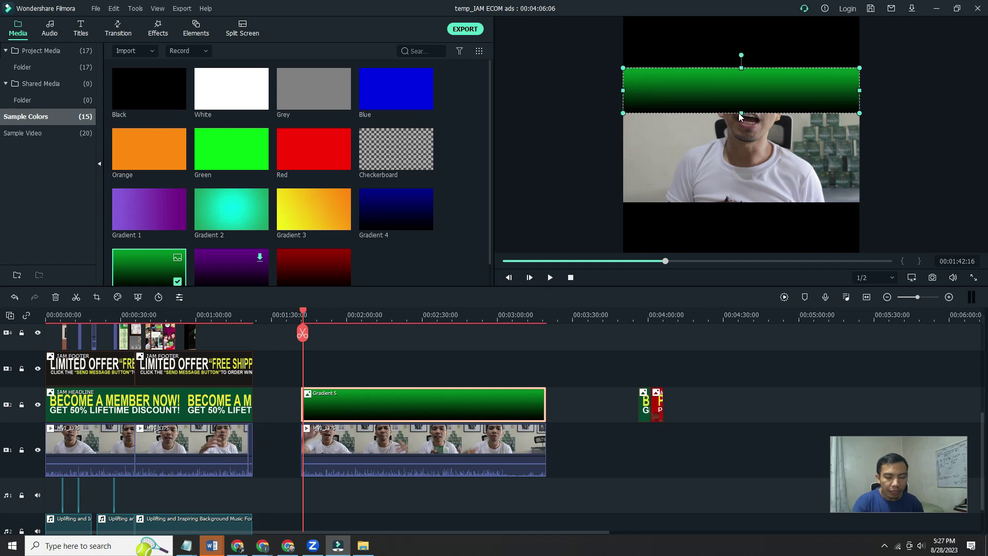
left_click_drag(749, 94, 742, 65)
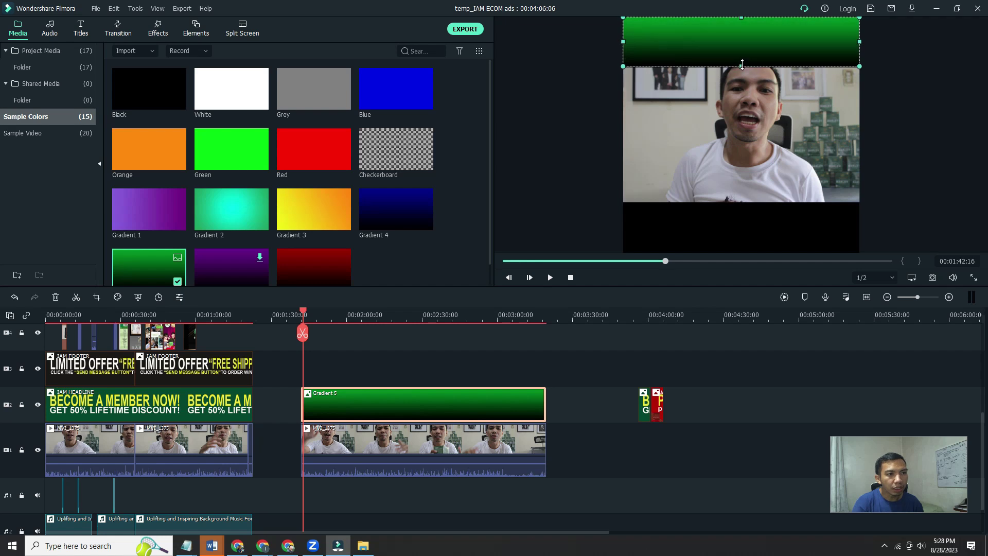
left_click(877, 95)
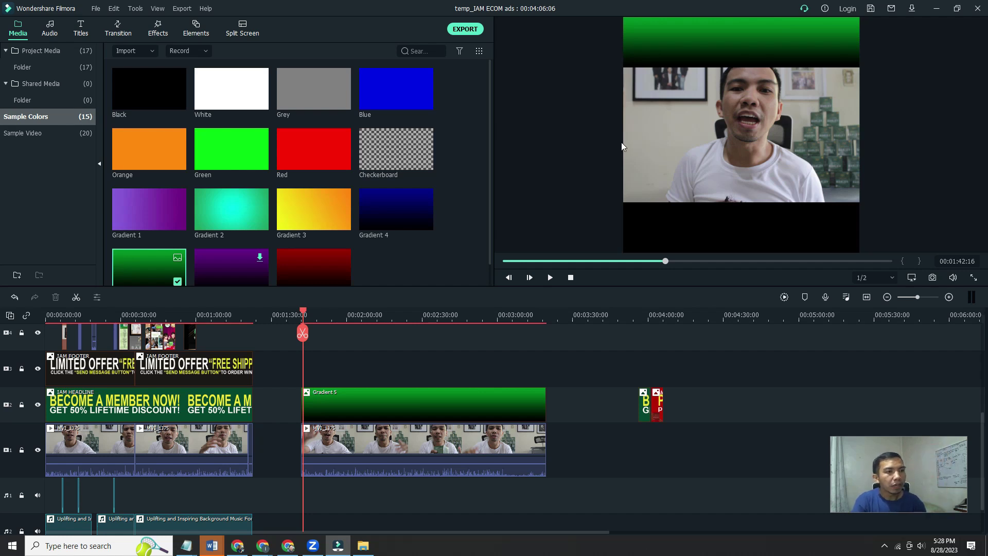
Add a second Gradient 5 sample color on track 3 above the trimmed clip, extending it to the clip's full length.
left_click_drag(161, 266, 307, 369)
left_click(302, 315)
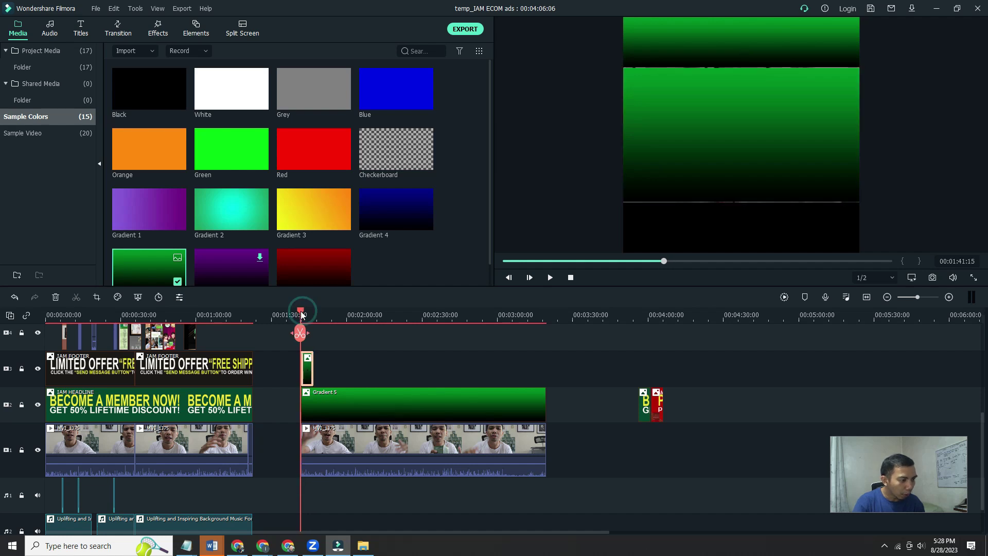
scroll(361, 342, "up", 1)
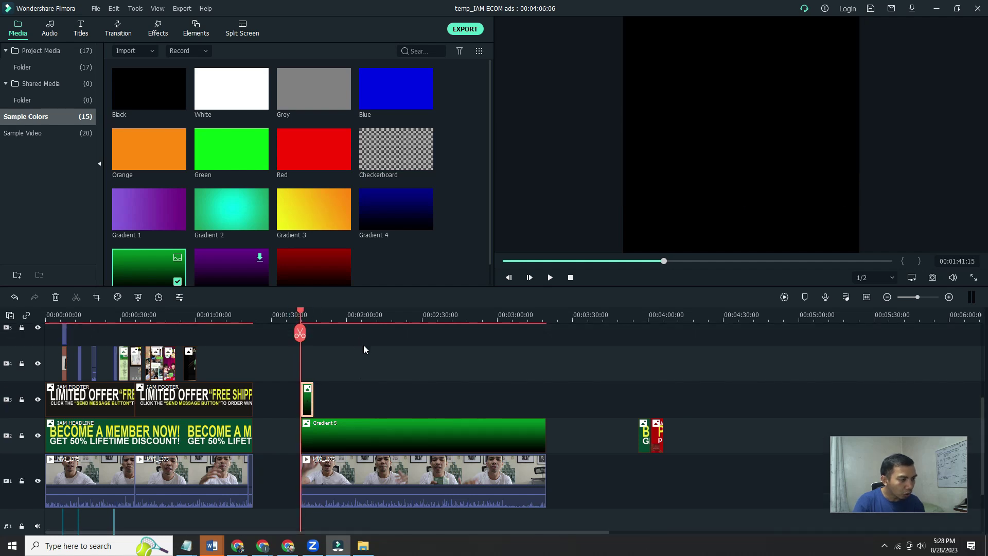
left_click(338, 428)
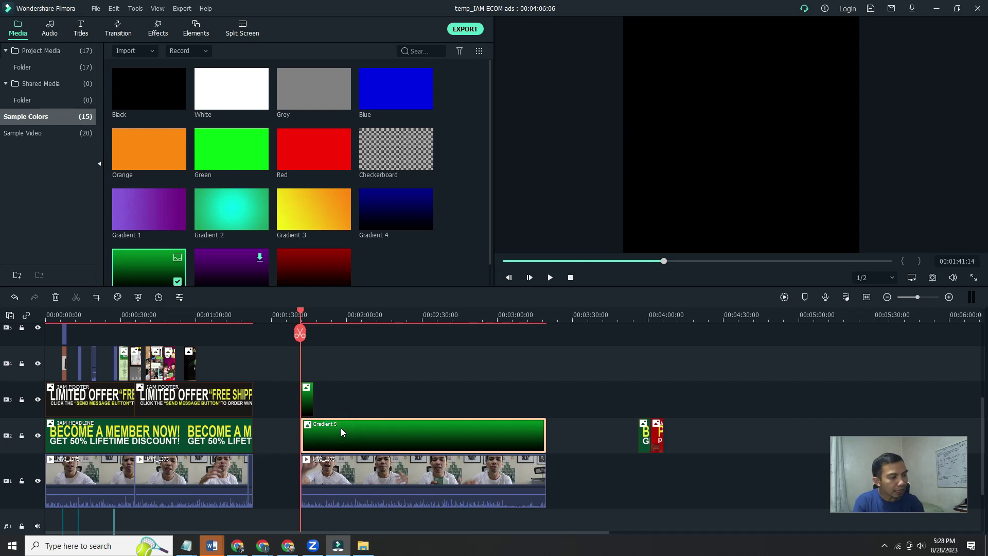
left_click(311, 393)
left_click_drag(312, 394, 545, 393)
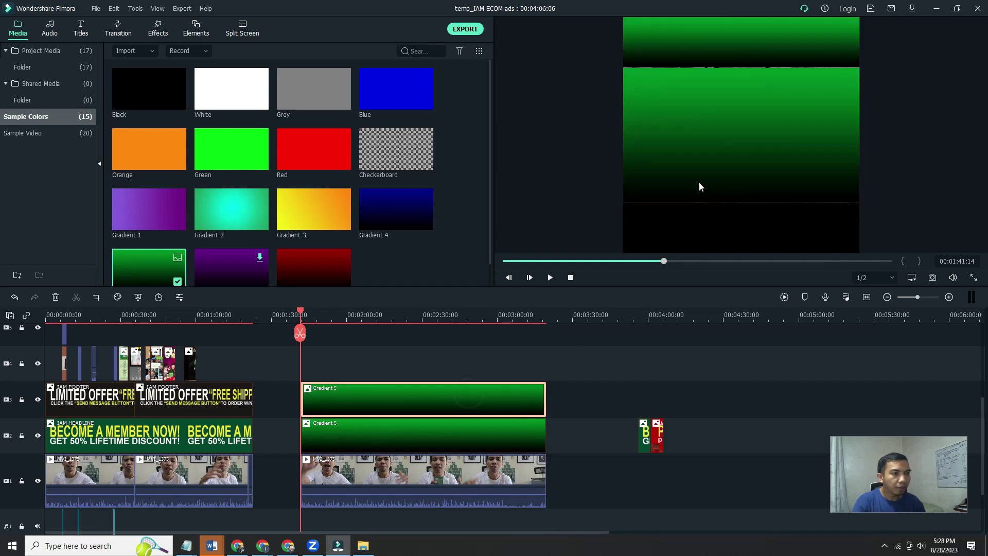
Flatten the track 3 Gradient 5 layer into a full-width strip filling the black band below the video picture.
double_click(707, 172)
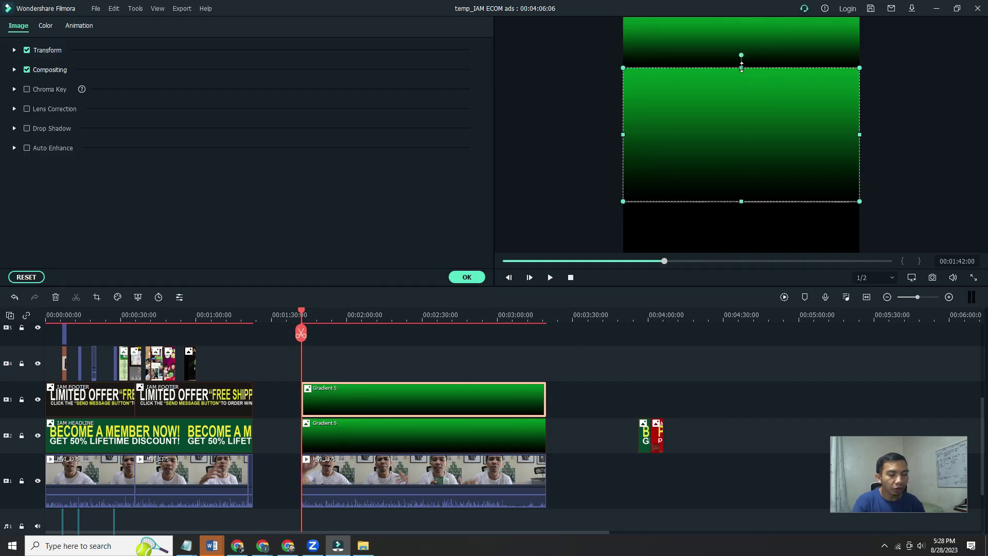
left_click_drag(741, 68, 741, 252)
left_click(730, 347)
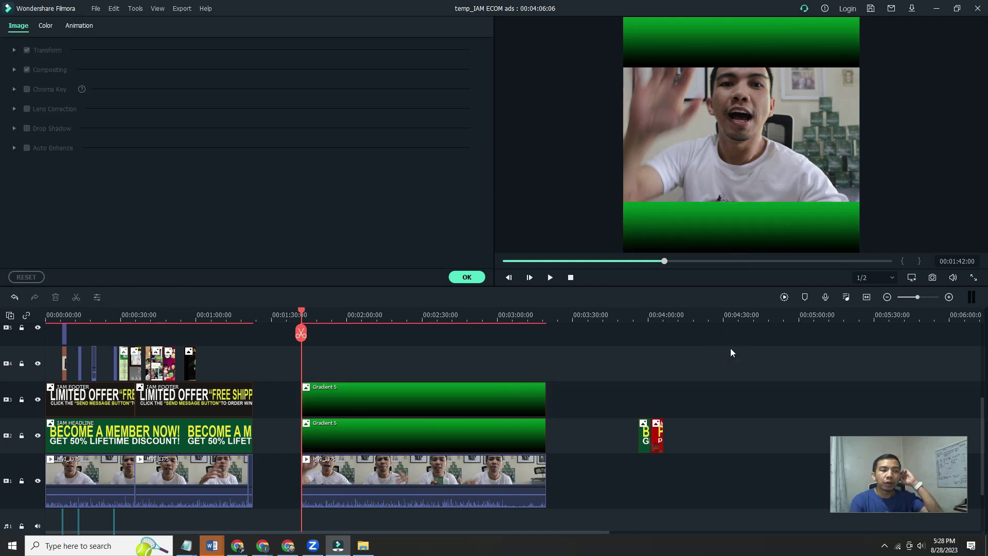
Flip the upper gradient strip vertically so its green edge meets the video picture, preview the result and accept the changes.
left_click(507, 410)
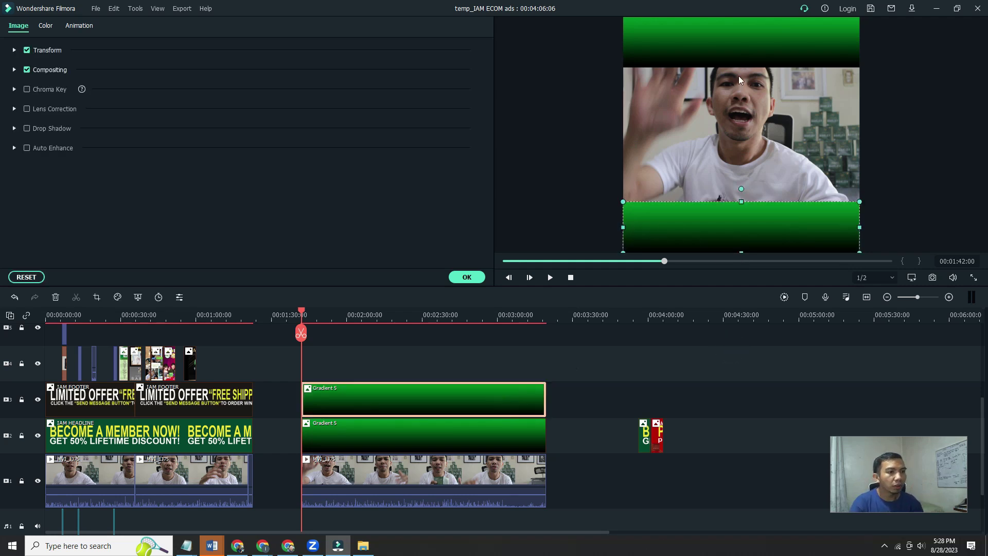
left_click(744, 52)
left_click_drag(743, 18, 743, 66)
left_click(899, 112)
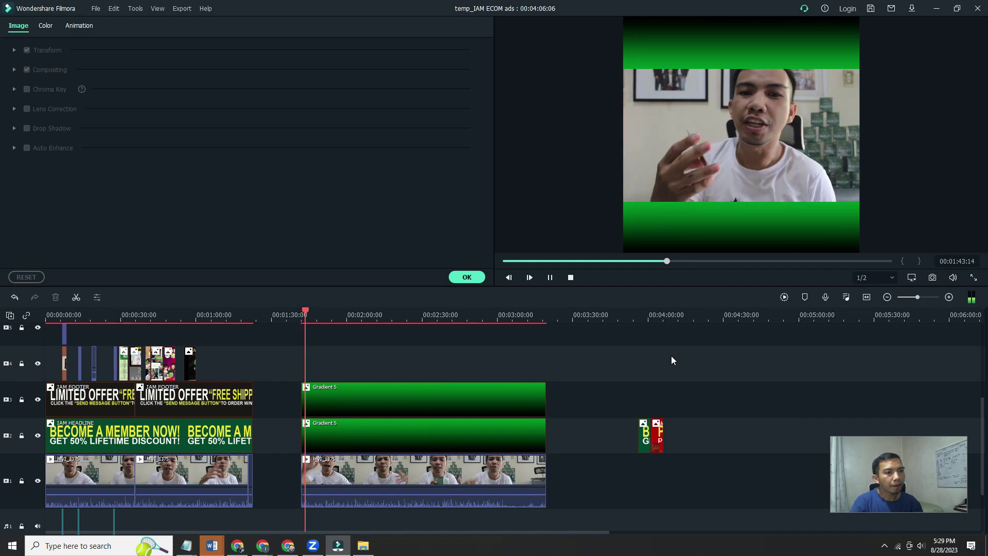
key("space")
left_click(477, 278)
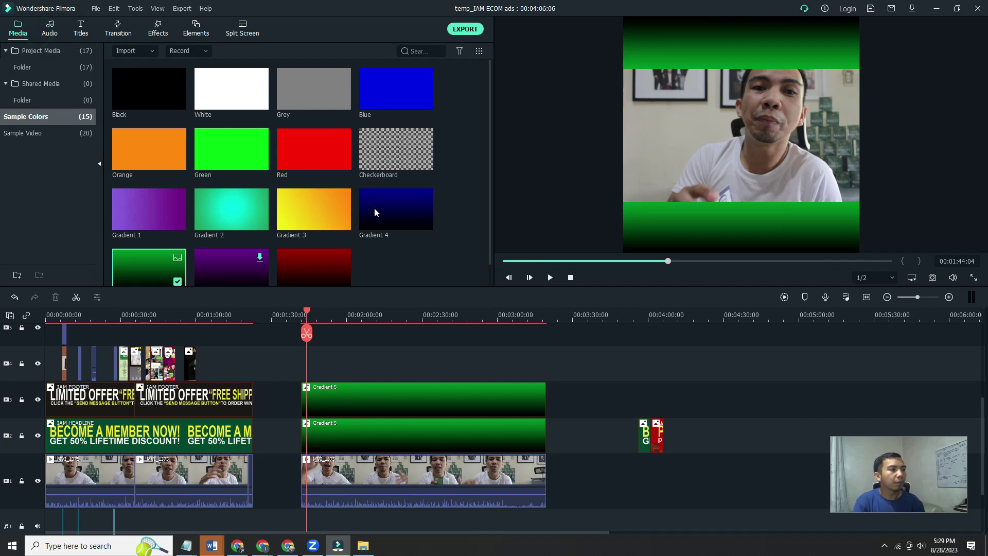
Move the green "BECOME A MEMBER NOW!" headline image at about 00:03:59 to the upper edge of the frame.
left_click_drag(306, 314, 646, 351)
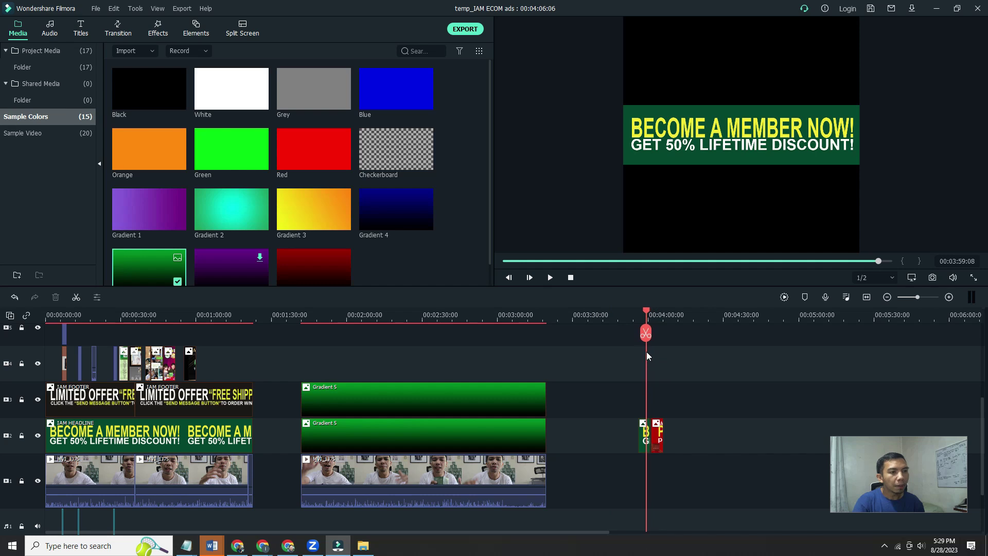
left_click(718, 132)
left_click_drag(714, 120, 714, 32)
Move the red "PURE ORGANIC BARLEY" headline image to the lower edge of the frame and narrow it very slightly.
double_click(661, 429)
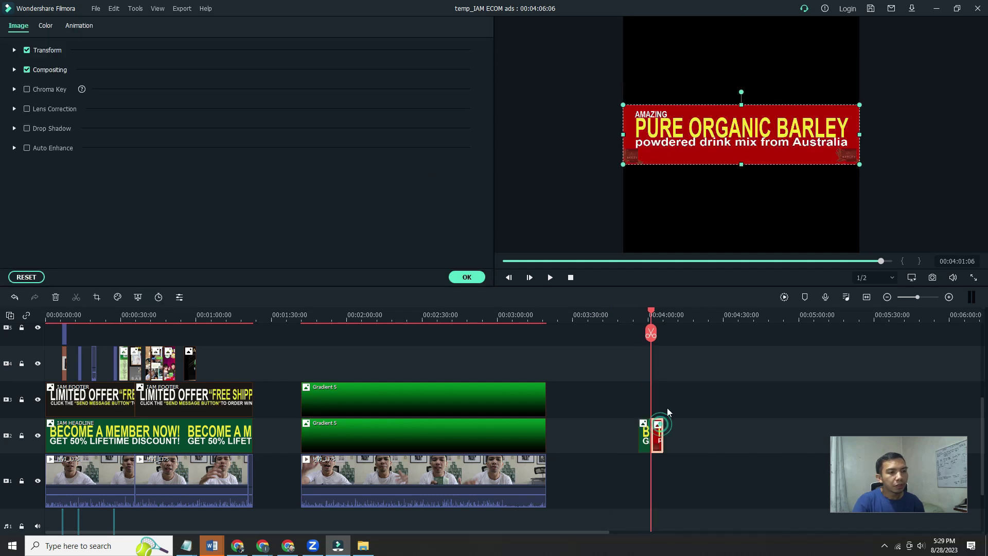
left_click_drag(739, 150, 733, 233)
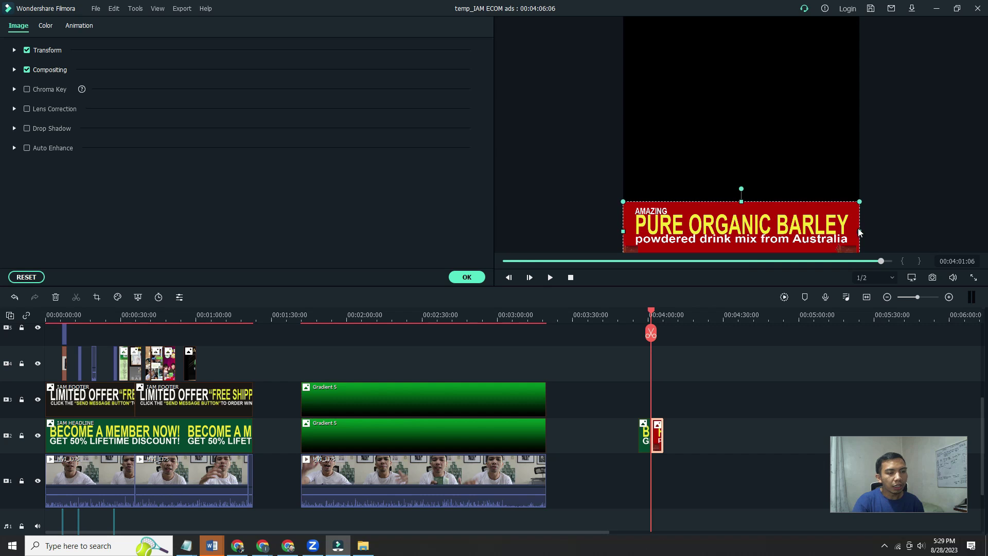
left_click_drag(858, 233, 857, 230)
left_click(677, 382)
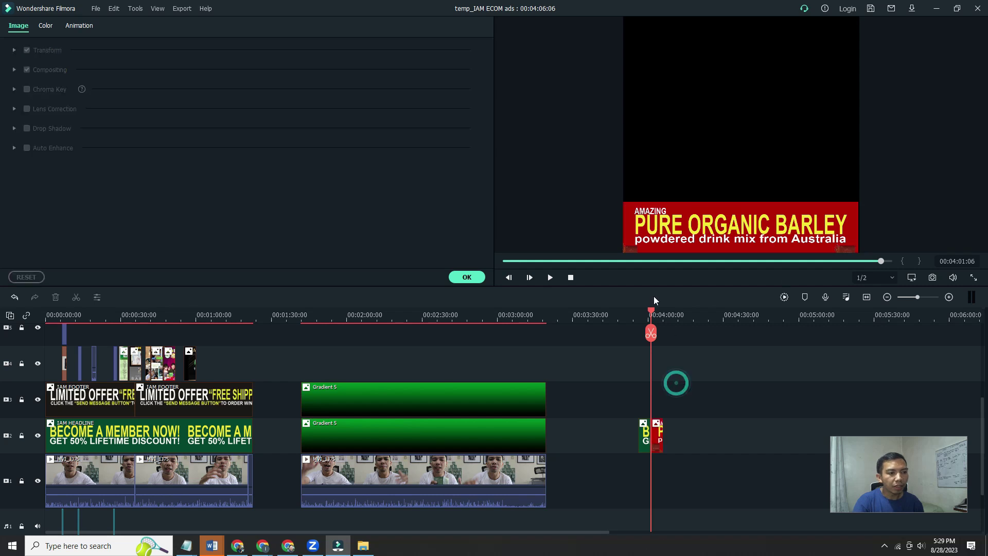
left_click_drag(651, 312, 318, 357)
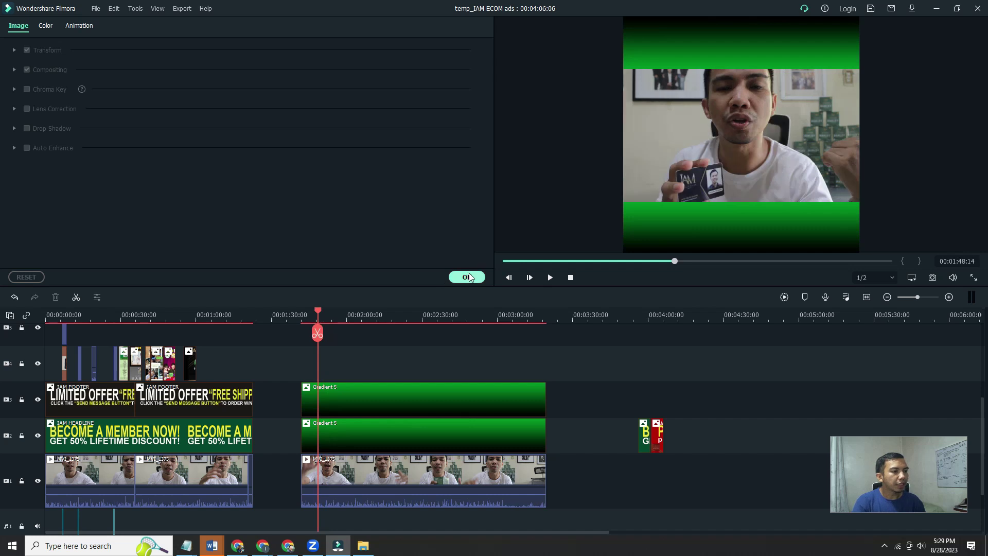
left_click(467, 277)
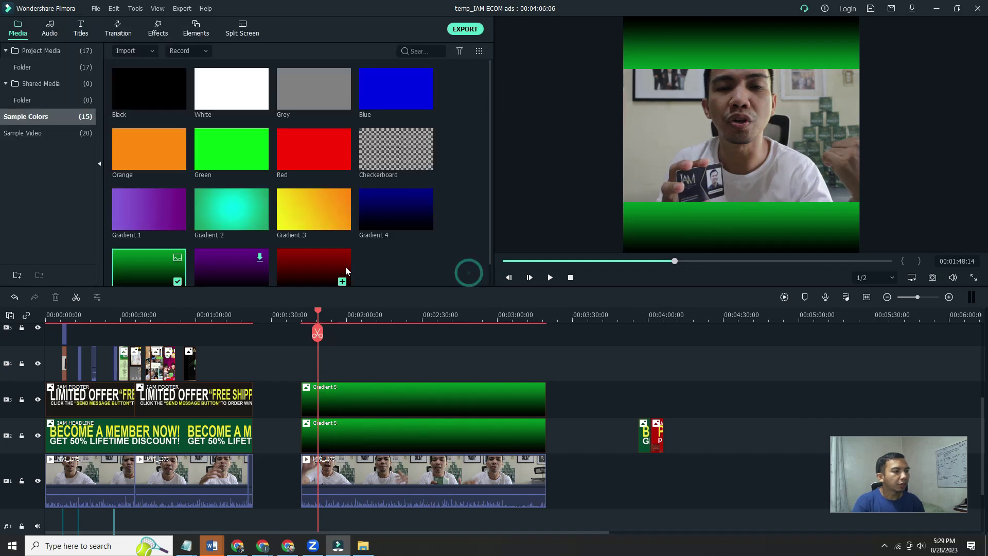
Add the Uplifting and Inspiring background music from the project folder to audio track 1, aligned with the trimmed clip's start.
left_click(53, 26)
scroll(378, 187, "down", 5)
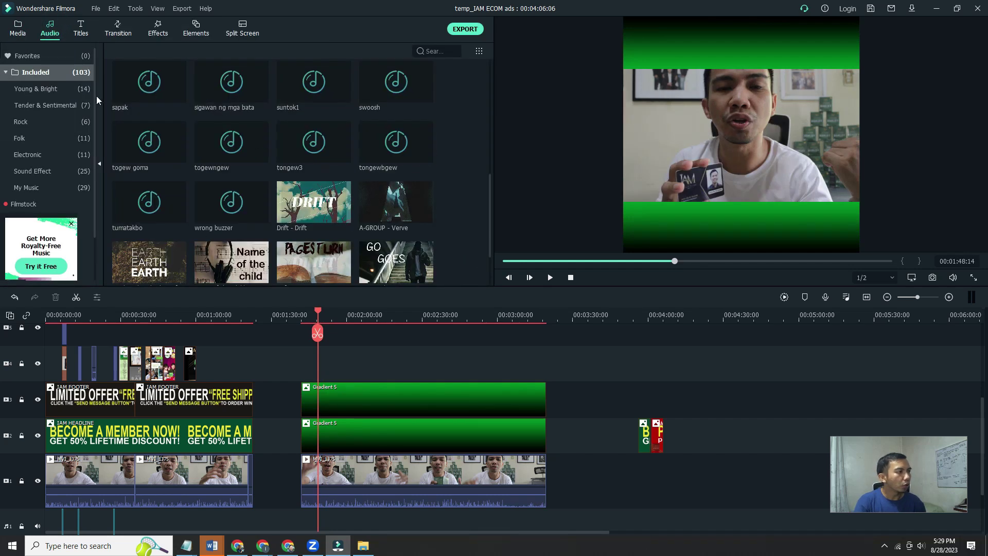
left_click(18, 28)
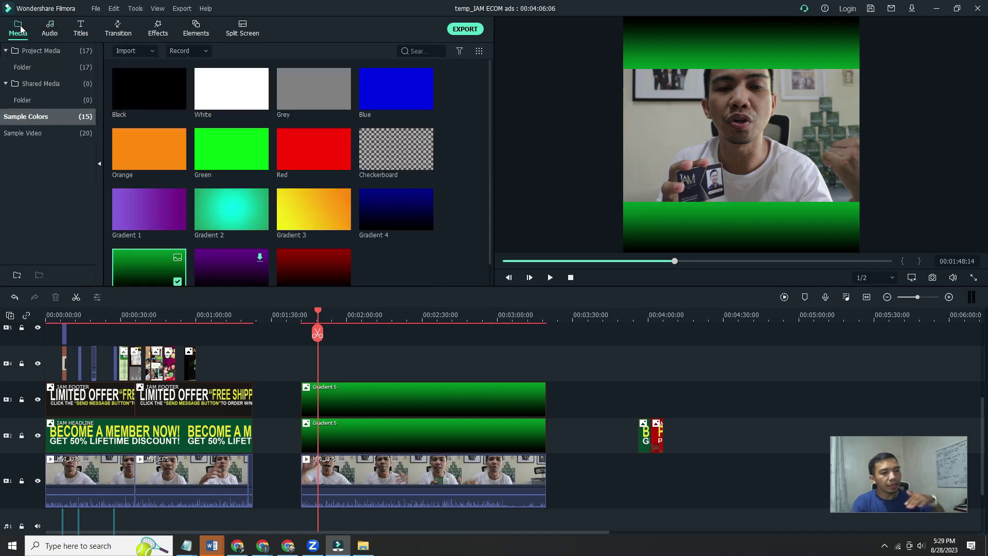
left_click(34, 69)
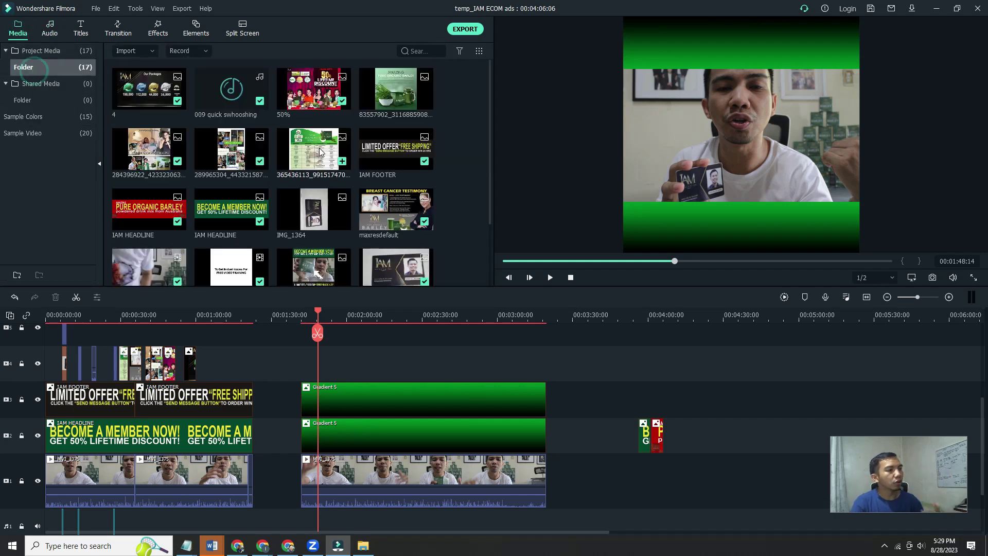
scroll(367, 224, "down", 2)
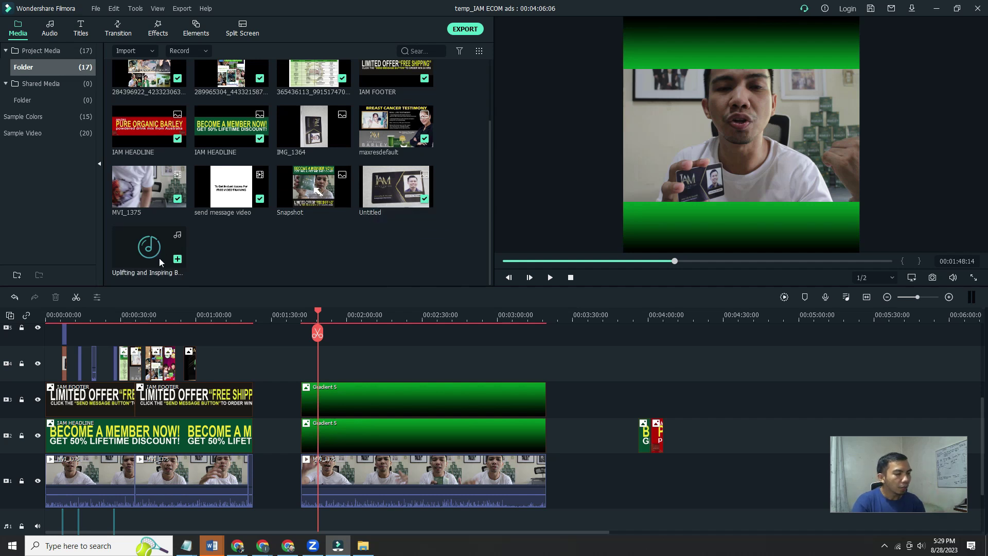
left_click_drag(154, 250, 305, 507)
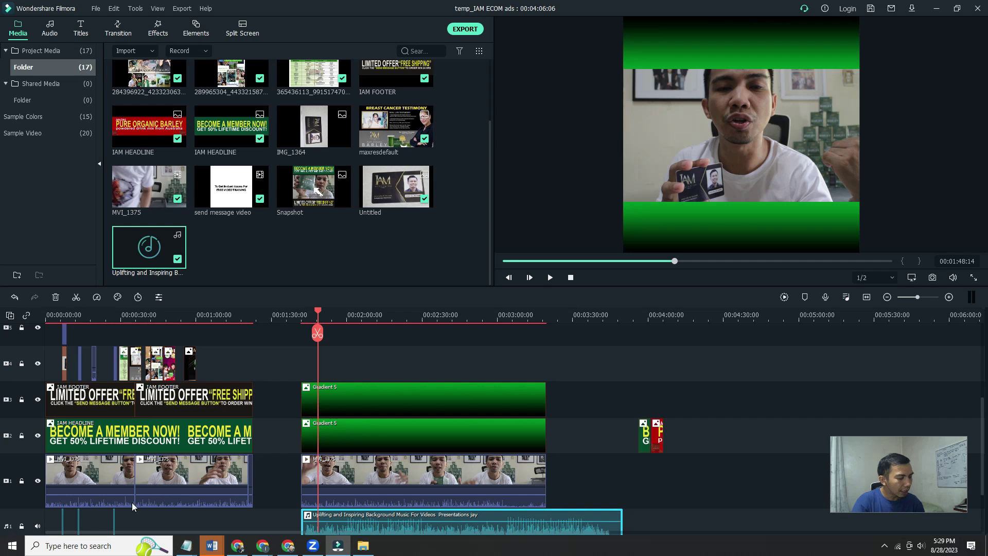
Split the background music at the trimmed clip's end, about 00:03:19, and ripple delete the excess part.
scroll(37, 525, "down", 3)
left_click_drag(319, 312, 548, 342)
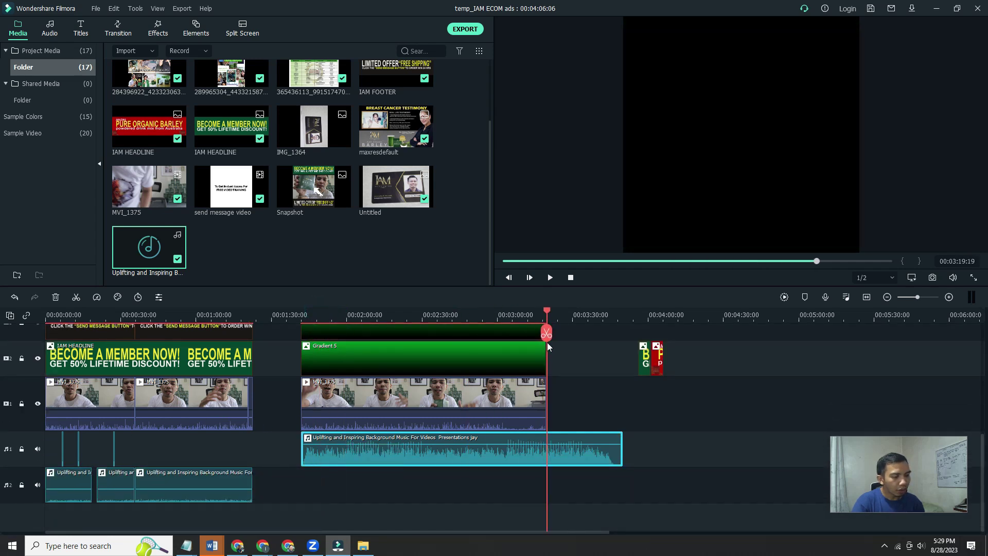
right_click(569, 444)
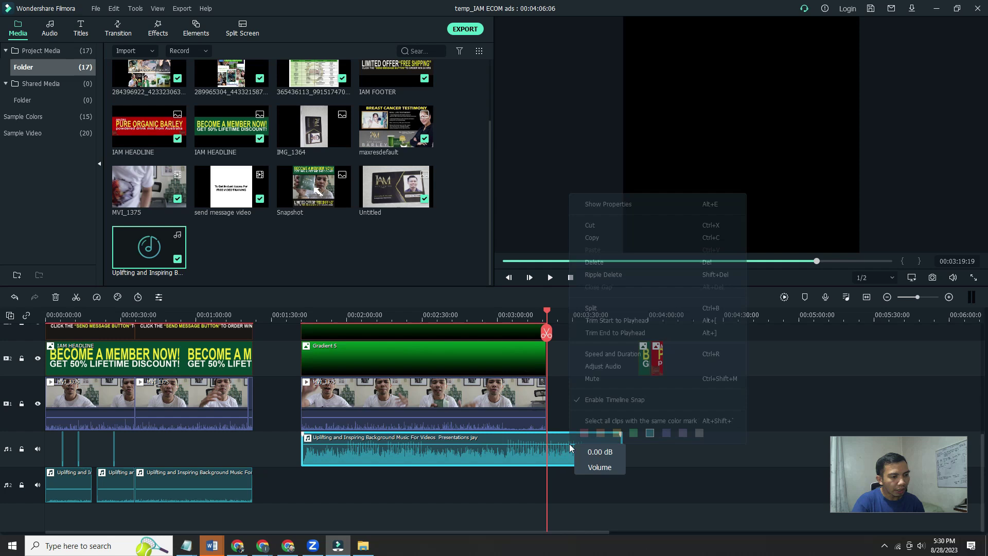
left_click(591, 308)
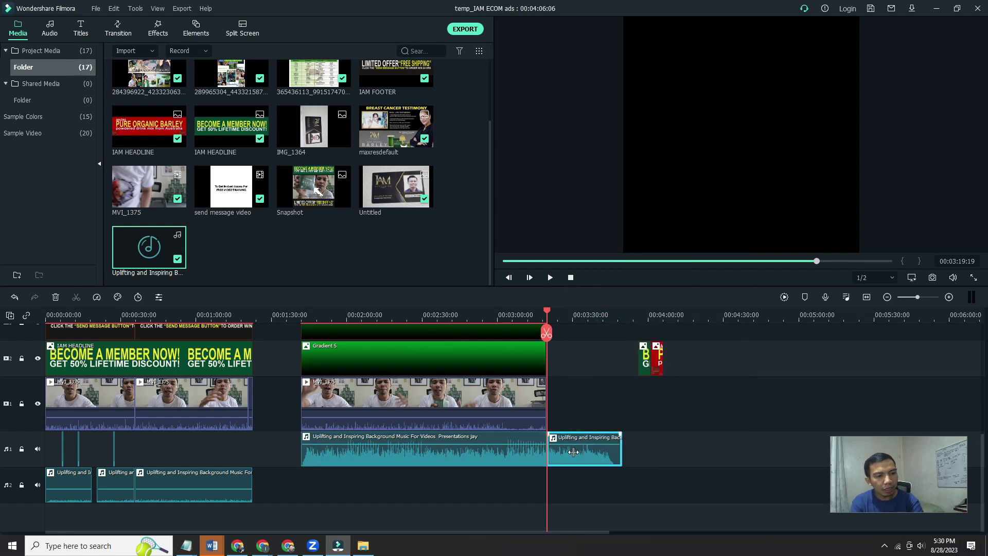
key("shift+Delete")
Return the playhead to the trimmed clip's start at about 00:01:42 and look through the title template categories.
scroll(561, 355, "up", 1)
left_click_drag(549, 312, 304, 313)
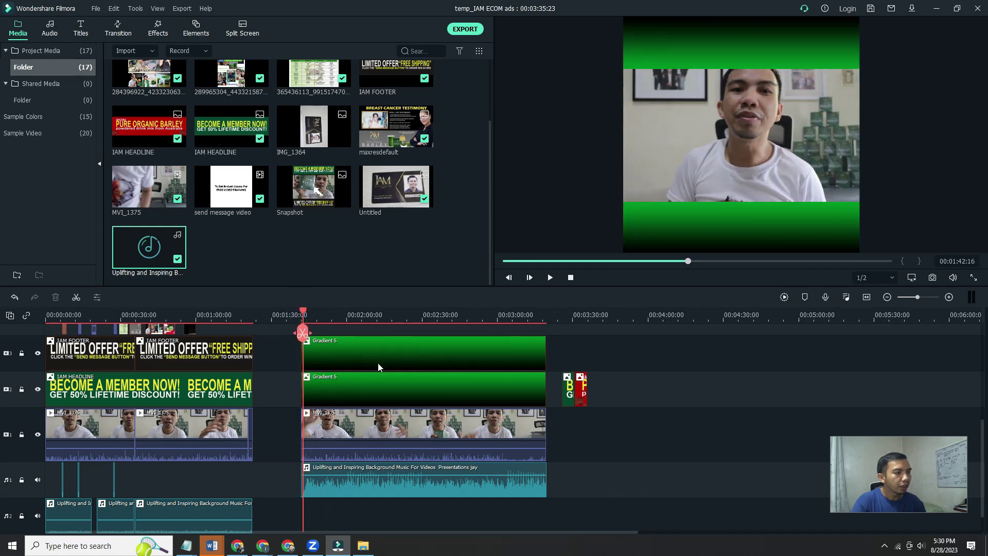
scroll(381, 355, "up", 2)
left_click(82, 30)
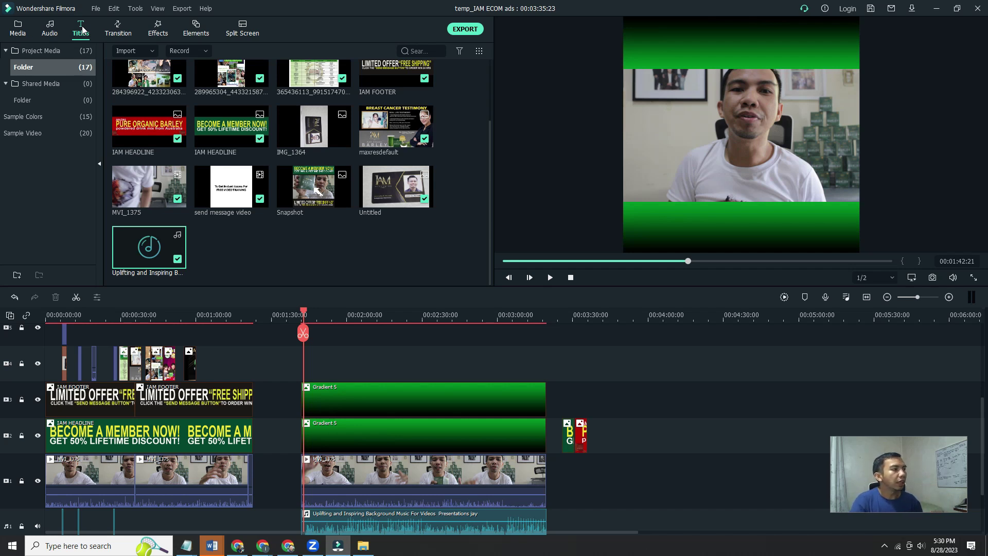
left_click(81, 34)
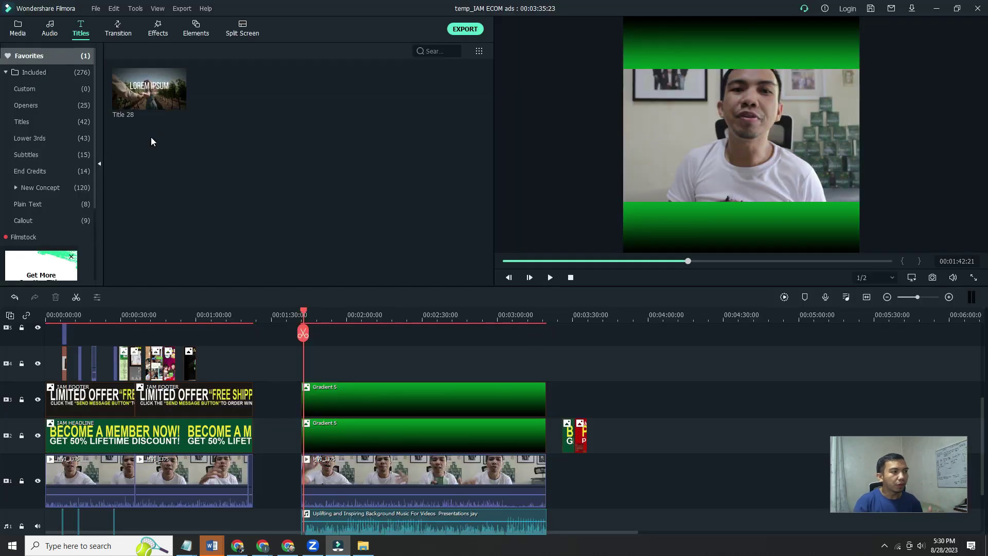
left_click(29, 94)
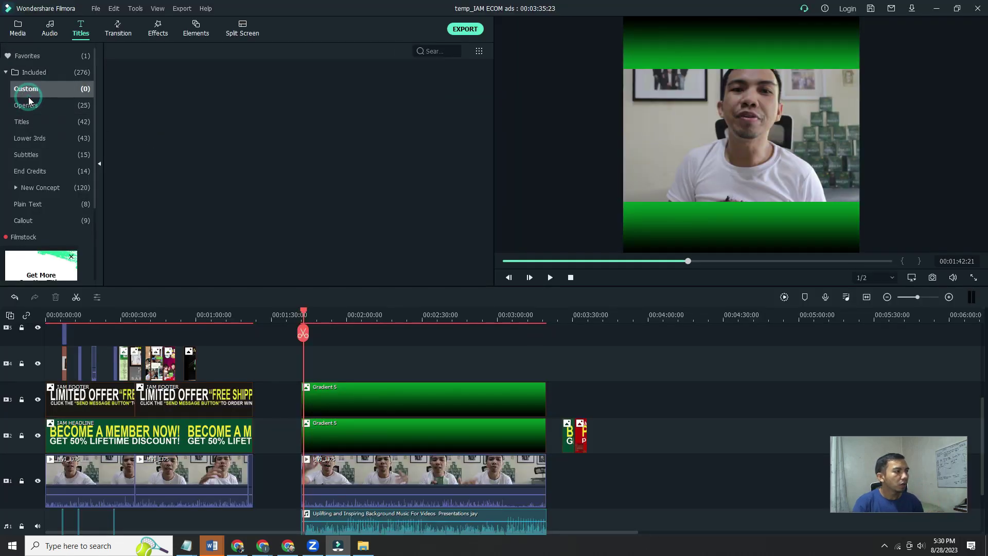
left_click(69, 105)
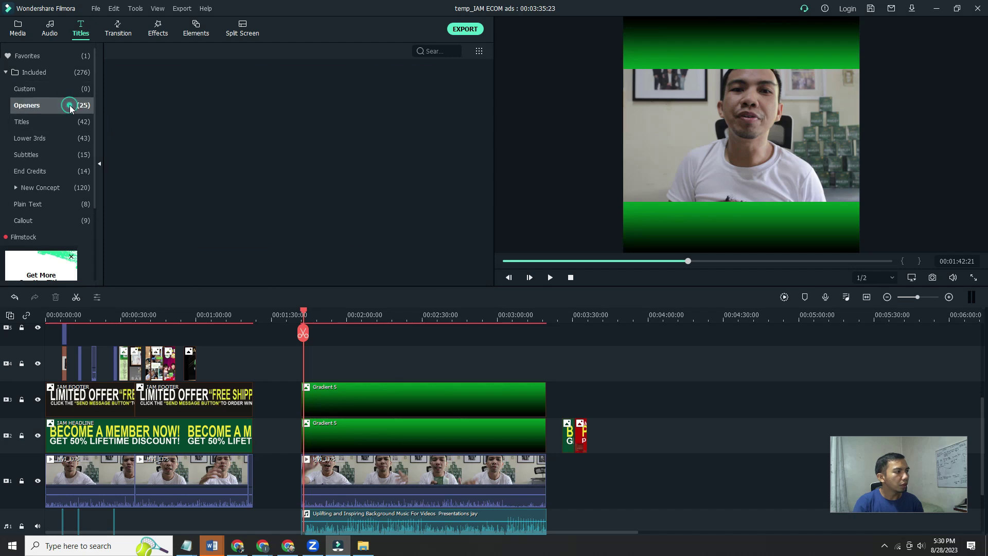
left_click(80, 94)
left_click(55, 223)
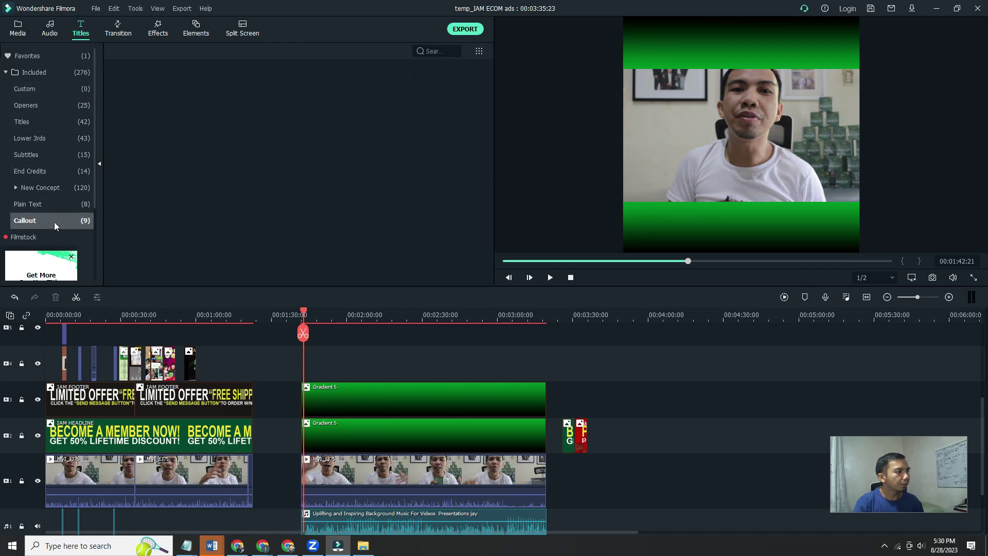
left_click(56, 205)
left_click(57, 189)
left_click(57, 171)
left_click(56, 155)
left_click(56, 144)
left_click(58, 122)
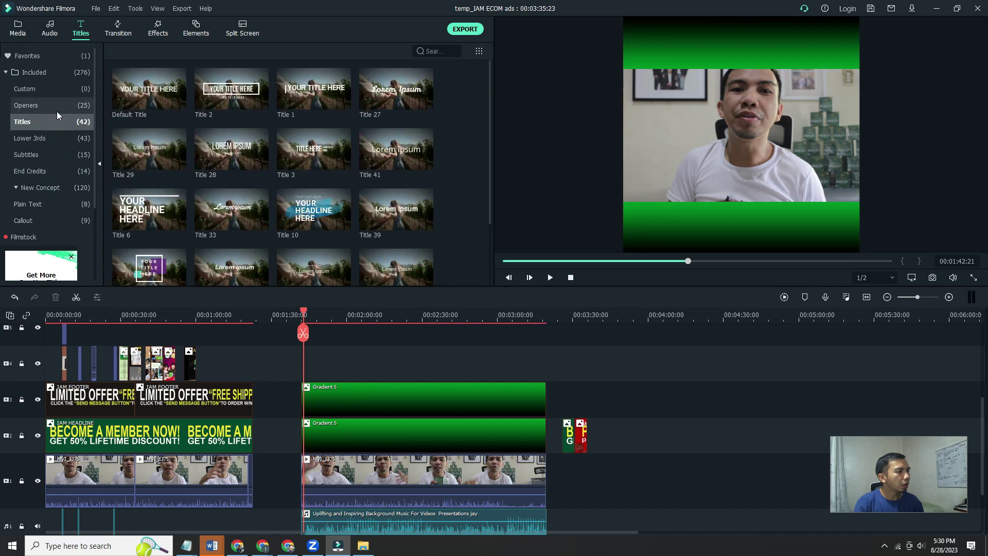
Add the Default Title on track 4 for the trimmed clip's full length and position its text in the upper green band.
mouse_move(123, 98)
left_mouse_down()
mouse_move(136, 93)
mouse_move(582, 361)
mouse_move(311, 365)
left_mouse_up()
left_click_drag(315, 364, 544, 364)
left_click(757, 128)
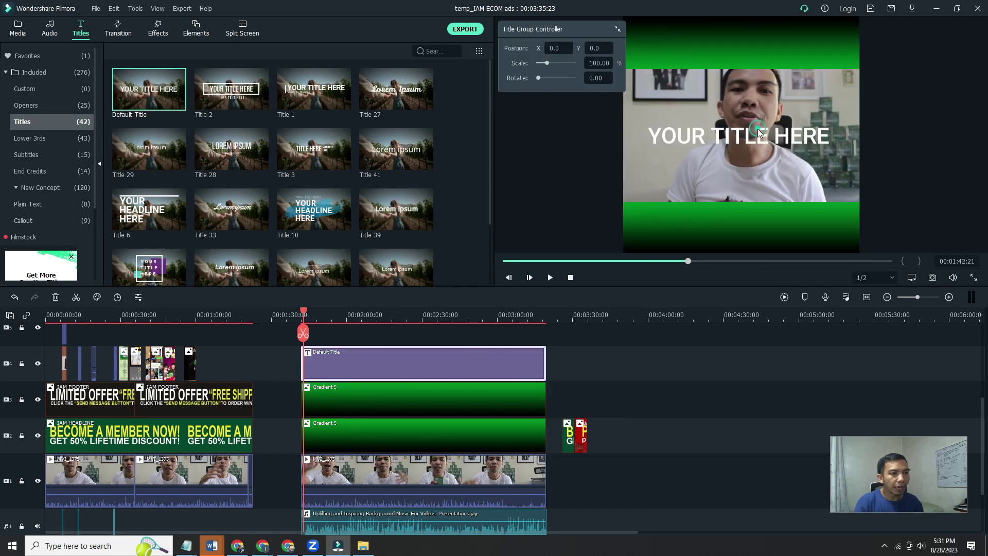
left_click_drag(758, 130, 758, 36)
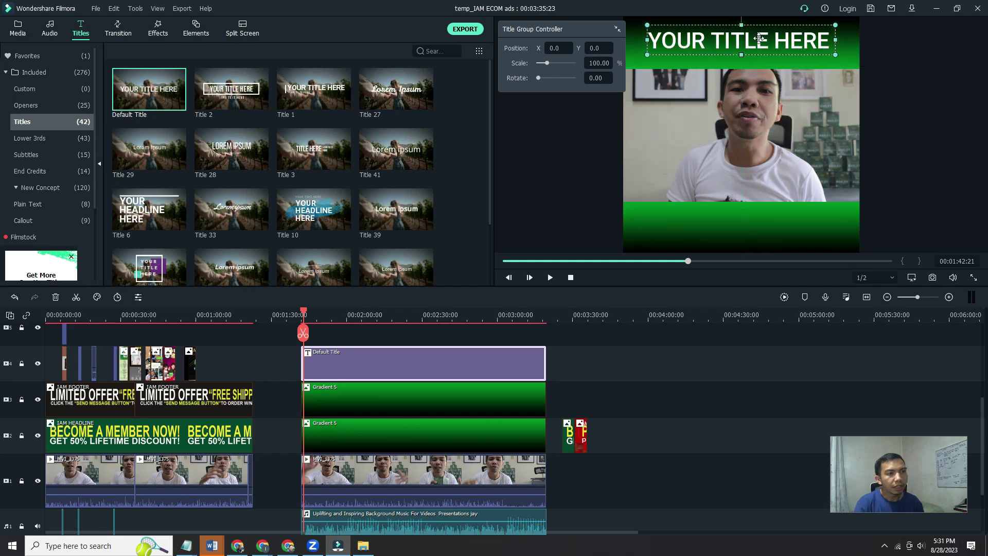
Replace the placeholder text of the headline title with BECOME A MEMBER.
double_click(764, 41)
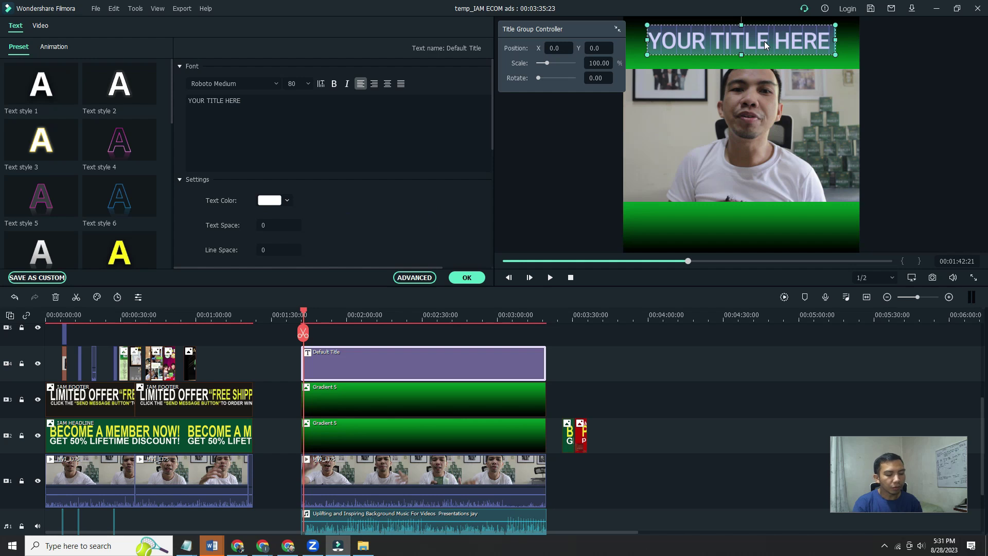
type("GER")
key("BackSpace")
key("BackSpace")
key("BackSpace")
type("BECOEA")
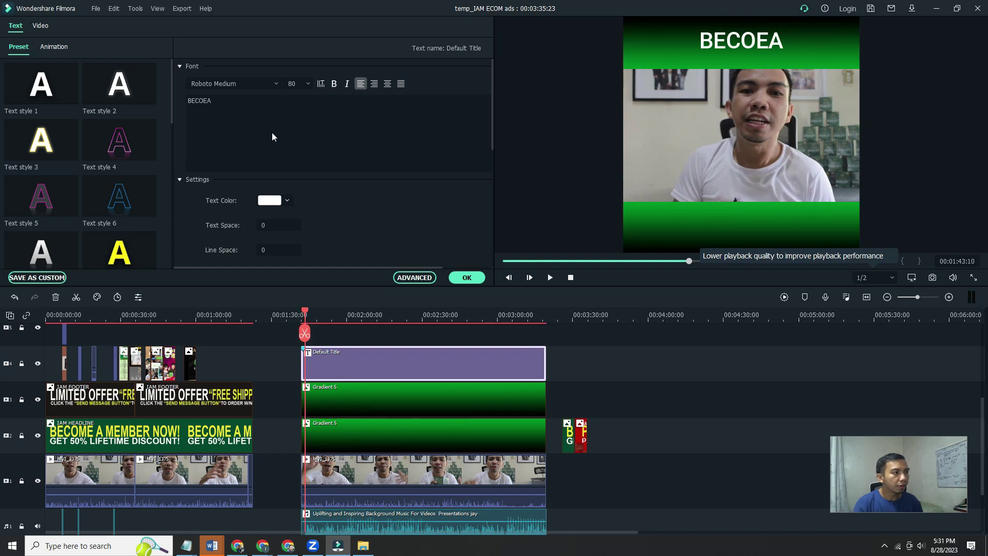
left_click(264, 96)
key("BackSpace")
key("BackSpace")
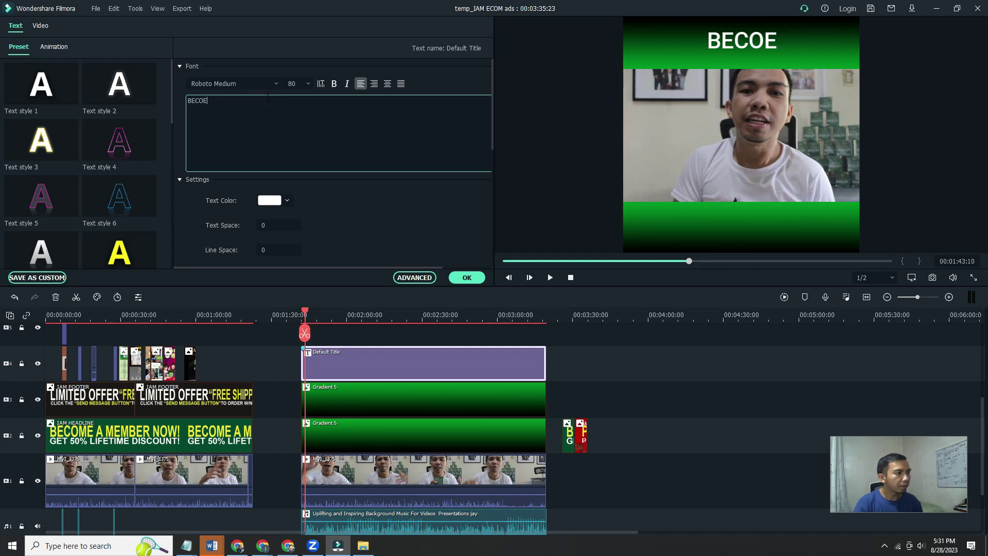
type("ME A ")
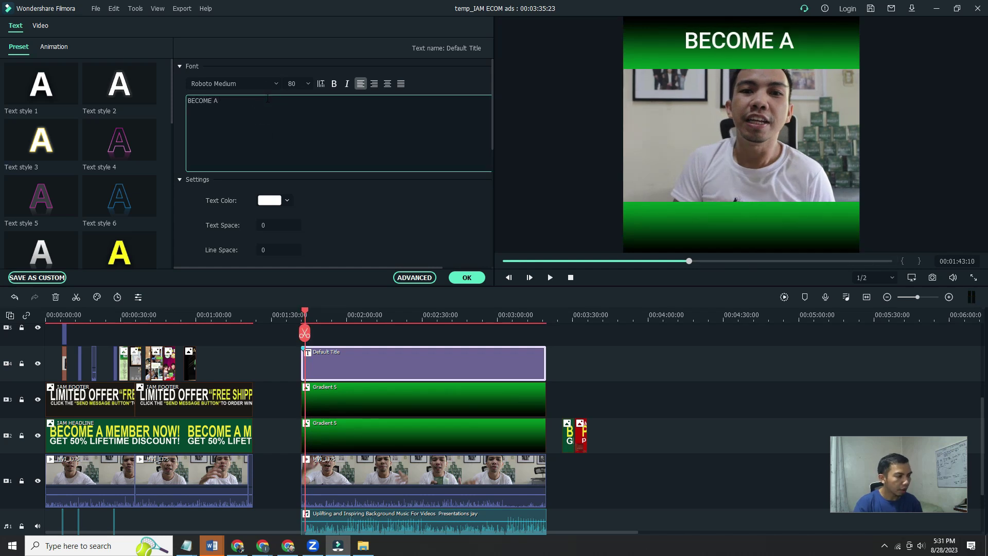
type("ME")
type("BER")
key("BackSpace")
key("BackSpace")
key("BackSpace")
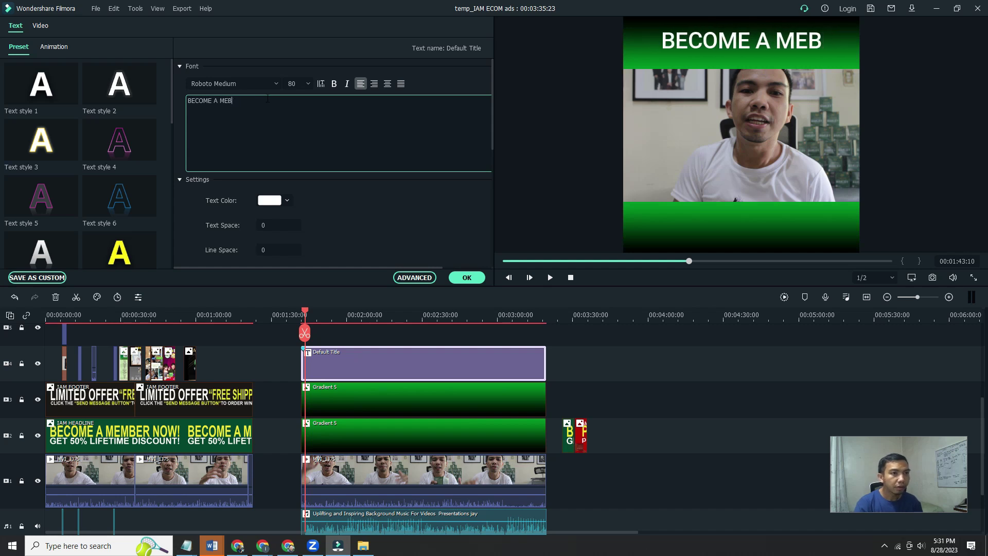
type("MBER")
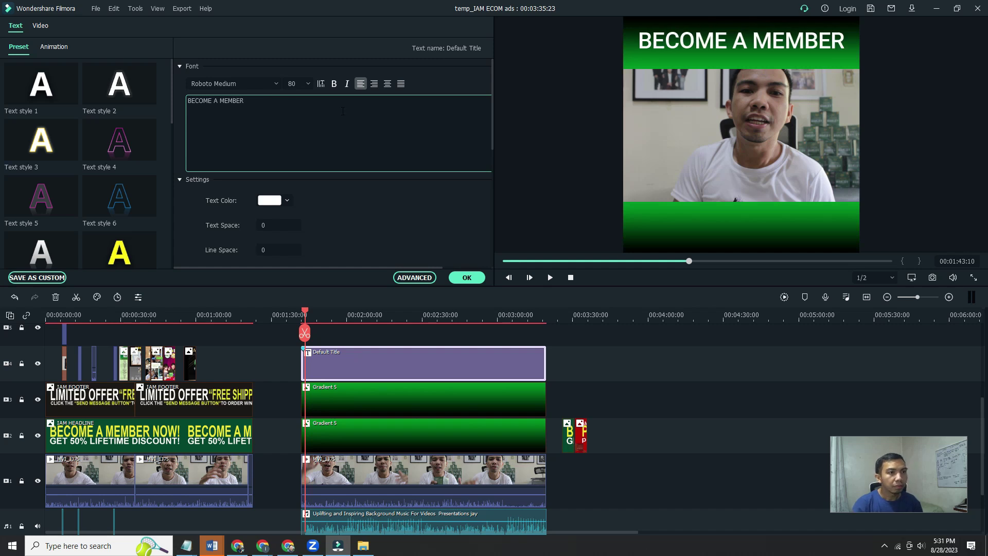
key("ctrl+a")
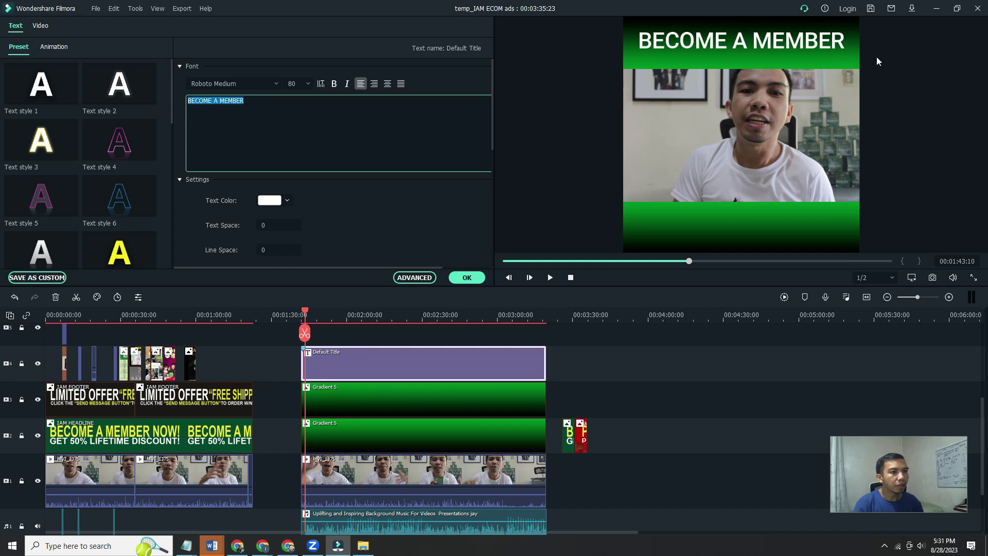
left_click(917, 67)
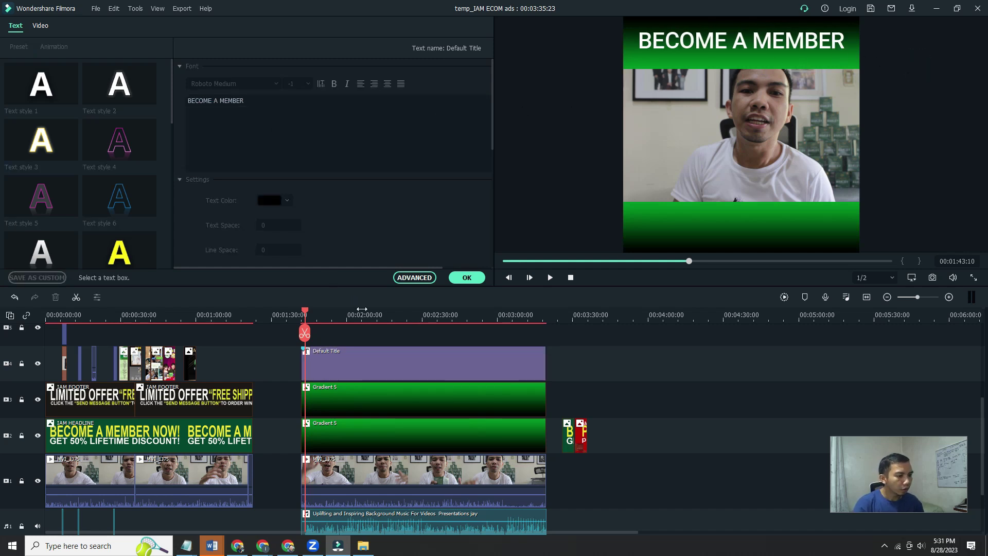
Move the playhead to about 00:01:49 and extend the headline title's text to BECOME A MEMBER NOW!
mouse_move(309, 315)
left_mouse_down()
mouse_move(576, 309)
mouse_move(321, 315)
left_mouse_up()
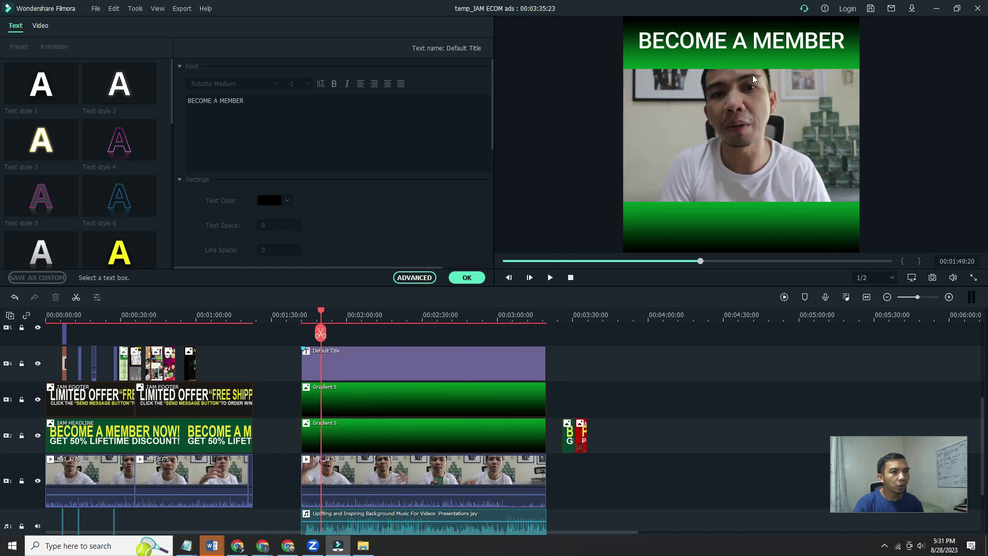
left_click(766, 49)
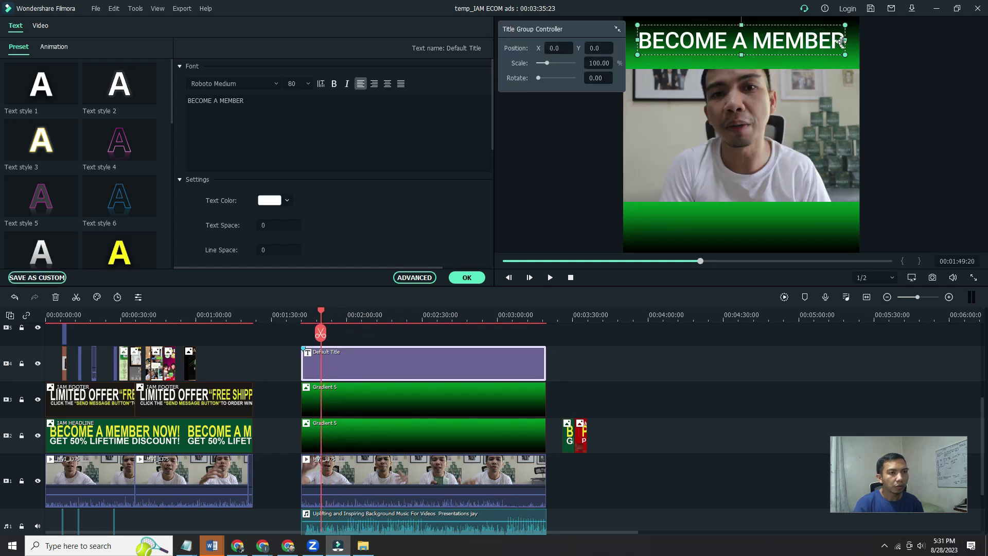
left_click(275, 104)
type("NOW!")
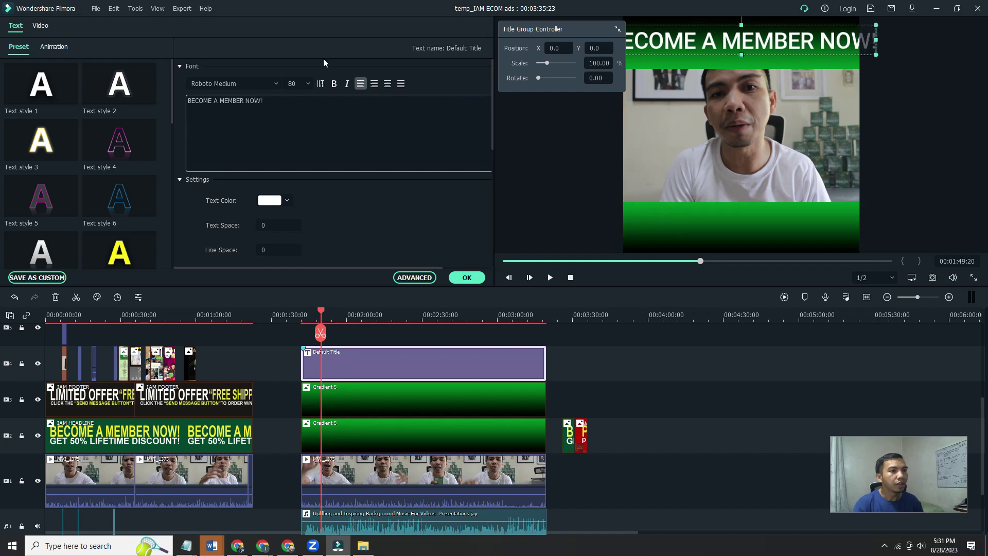
left_click(871, 90)
Scale down and reposition the BECOME A MEMBER NOW! title so it spans the upper green band's width.
left_click(871, 53)
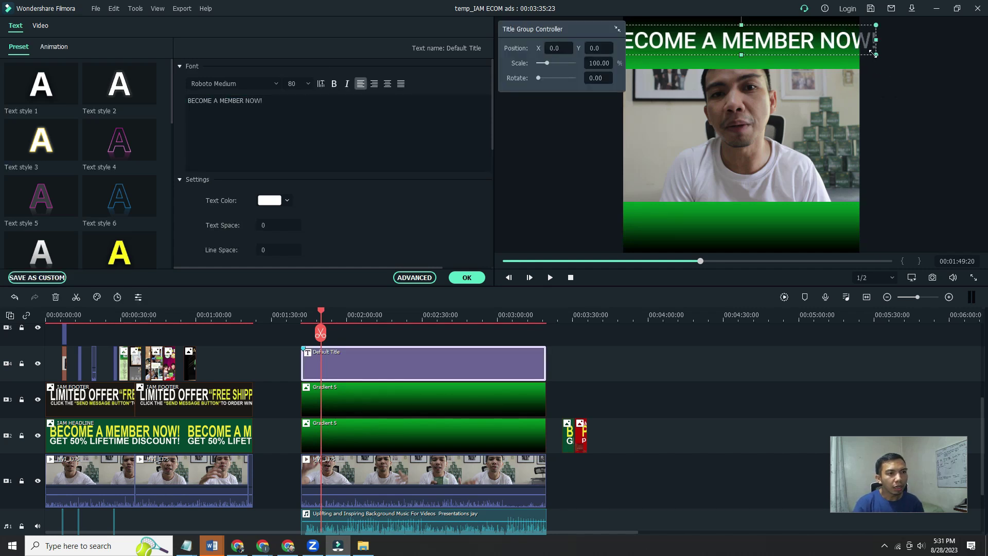
left_click_drag(872, 54, 851, 52)
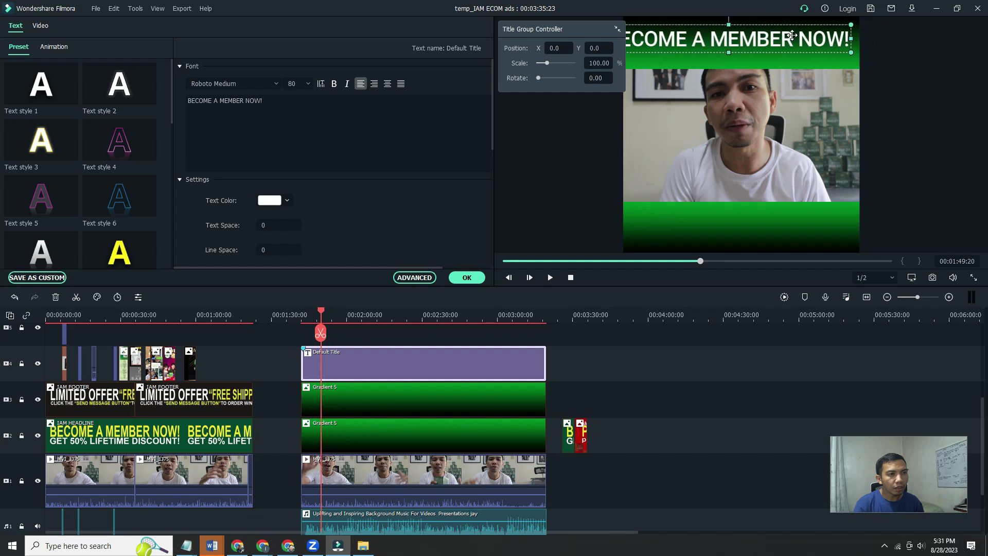
left_click_drag(791, 35, 807, 35)
left_click(600, 117)
left_click(685, 38)
left_click_drag(714, 39, 722, 39)
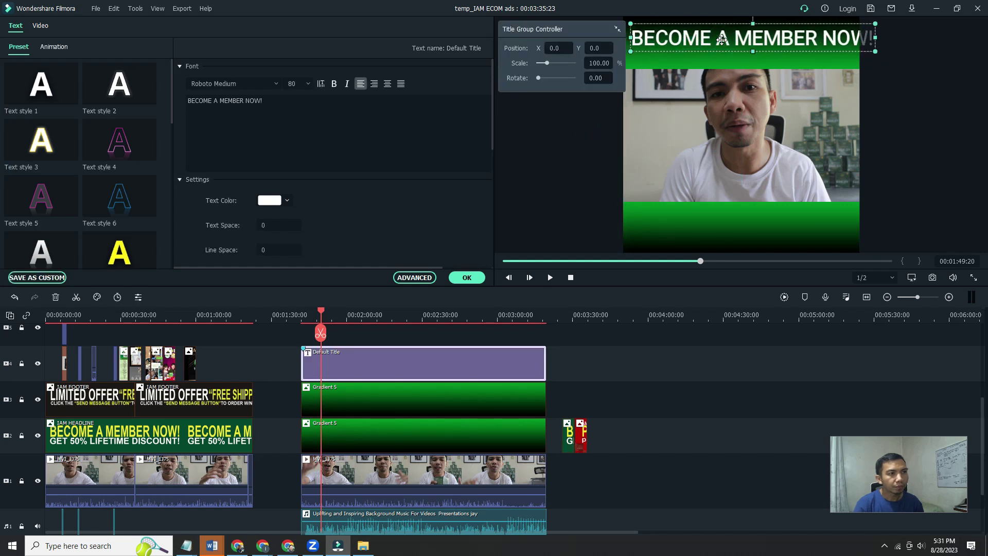
mouse_move(870, 50)
left_mouse_down()
mouse_move(846, 48)
mouse_move(855, 49)
left_mouse_up()
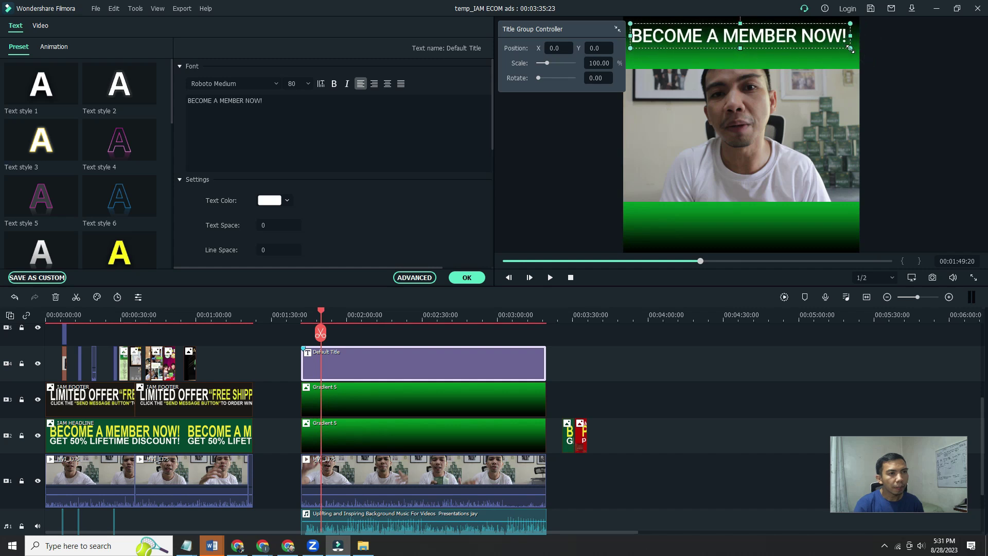
left_click(881, 56)
left_click(818, 41)
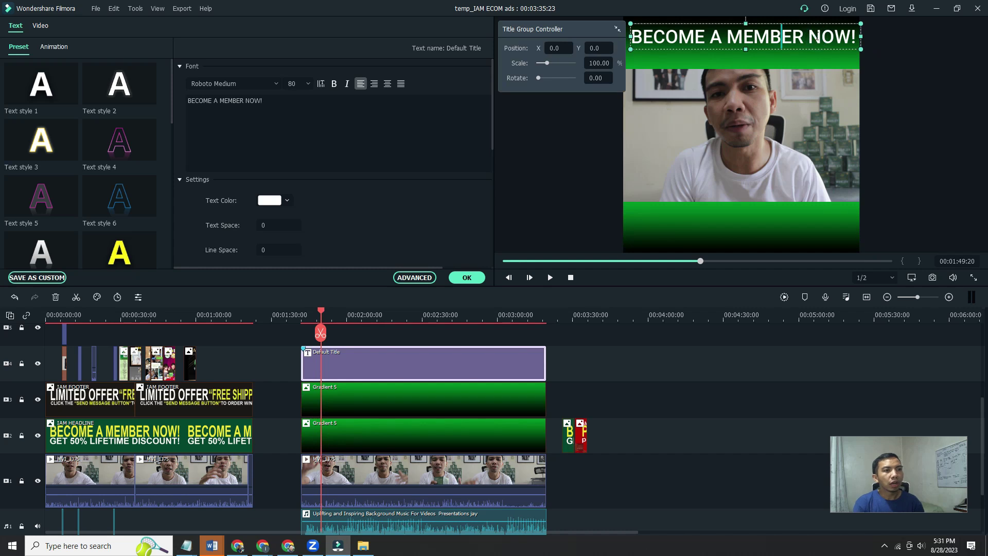
Apply the solid yellow text style preset to the headline title and centre it horizontally in the upper band.
triple_click(734, 41)
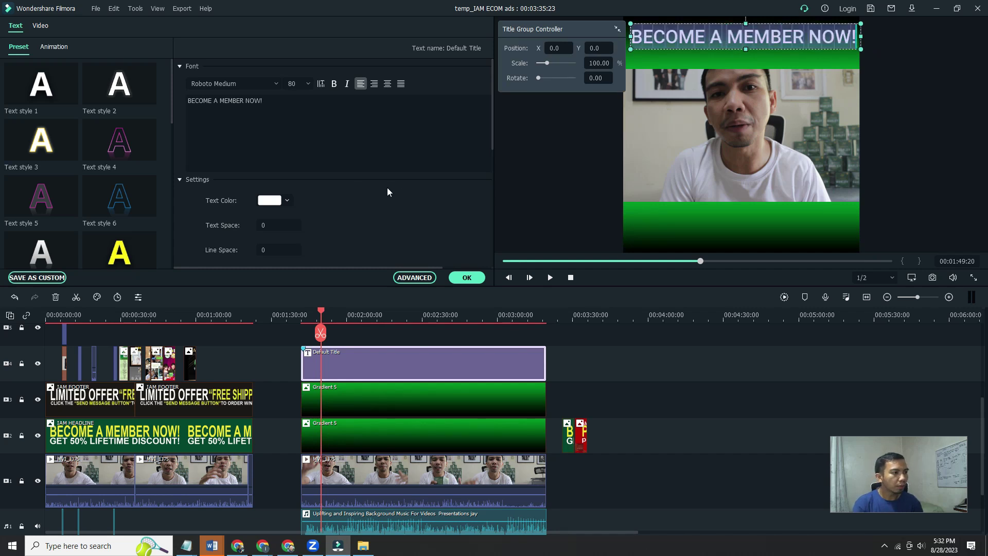
left_click(119, 255)
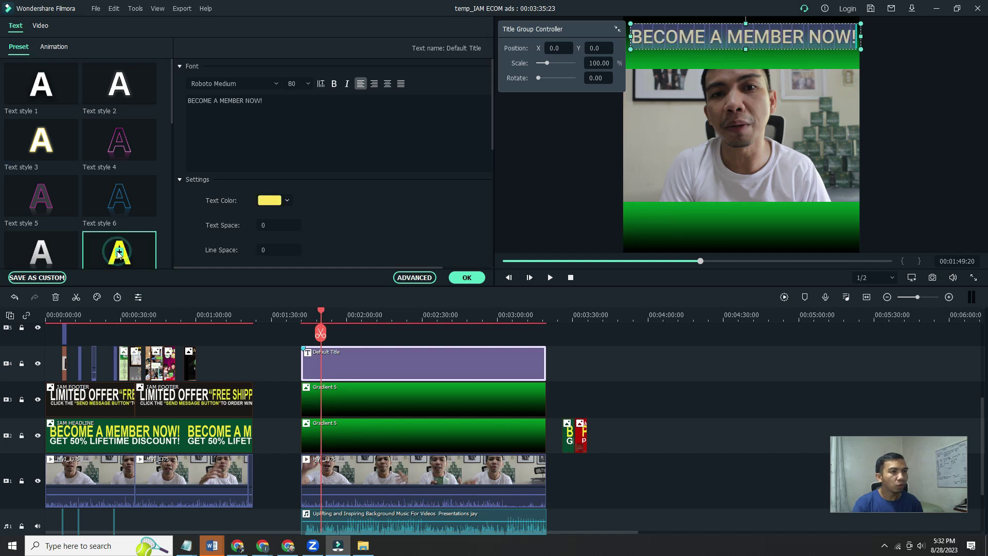
left_click(849, 85)
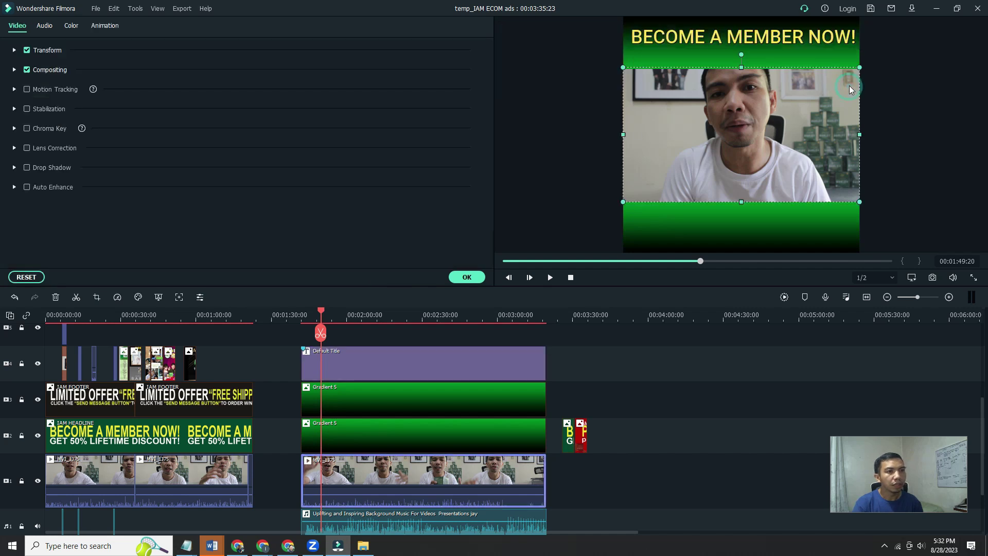
left_click(784, 33)
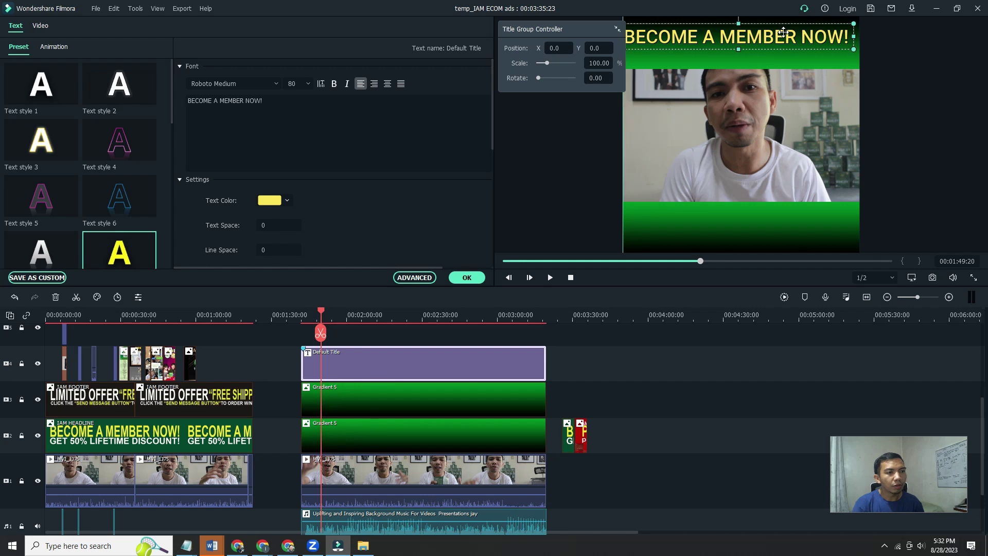
left_click(930, 64)
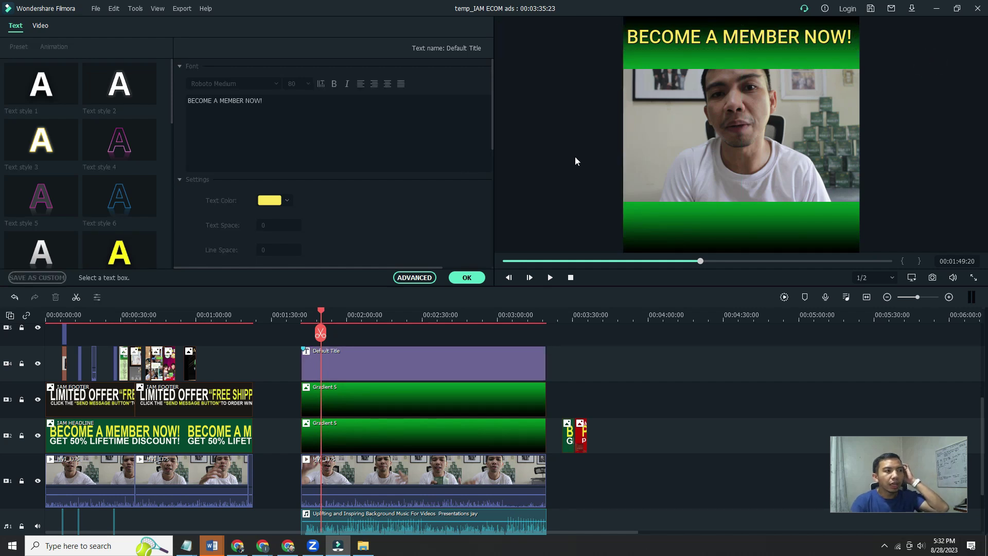
left_click(454, 278)
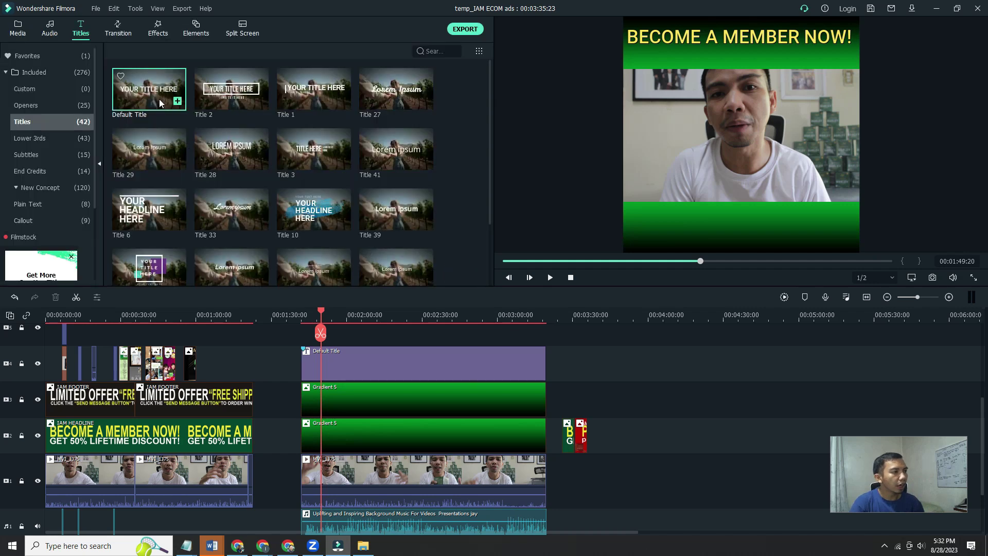
Add a second Default Title on track 5 spanning the trimmed clip's full length and open it for editing.
left_click_drag(159, 94, 615, 354)
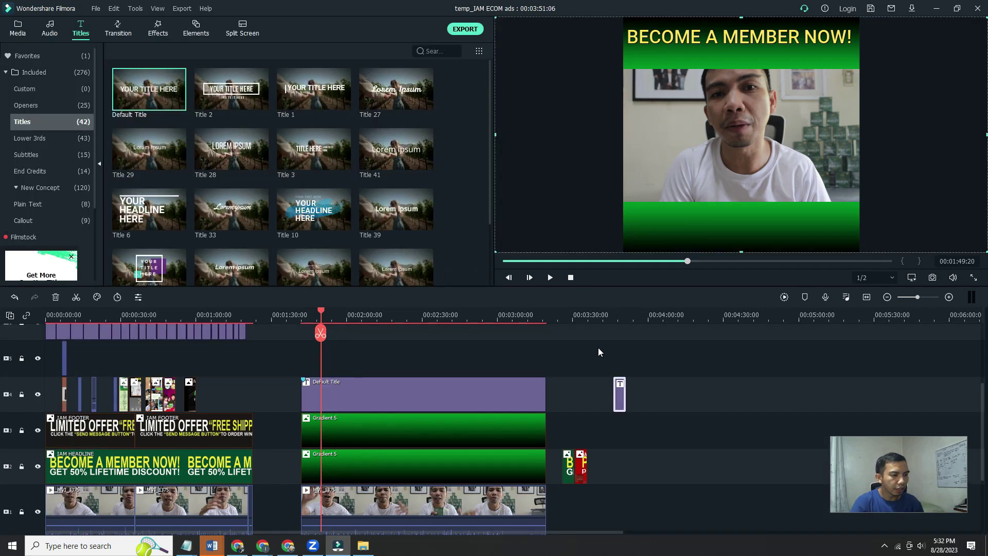
left_click_drag(620, 398, 546, 359)
double_click(354, 359)
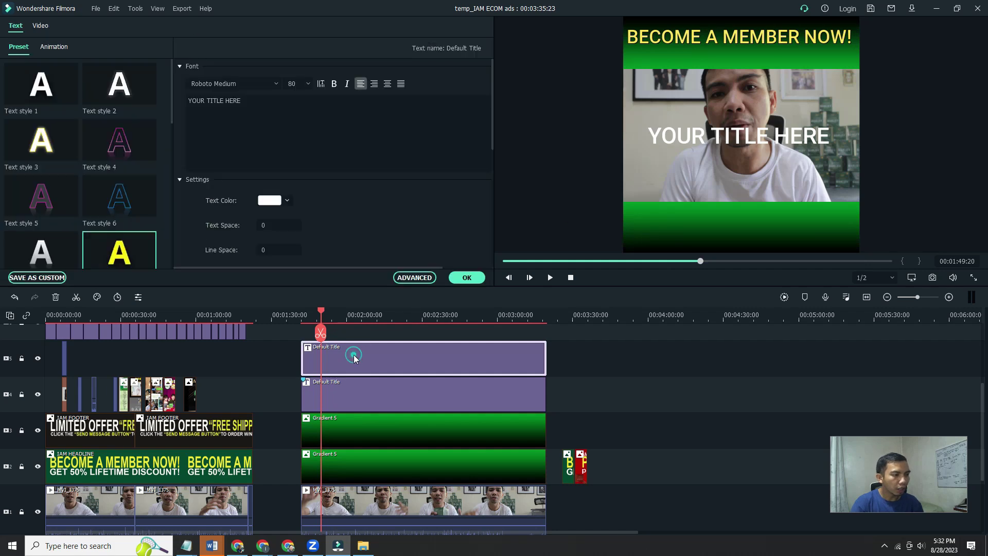
Position the second title directly below the headline text in the upper green band and move the playhead to about 00:01:46.
left_click_drag(776, 132, 765, 52)
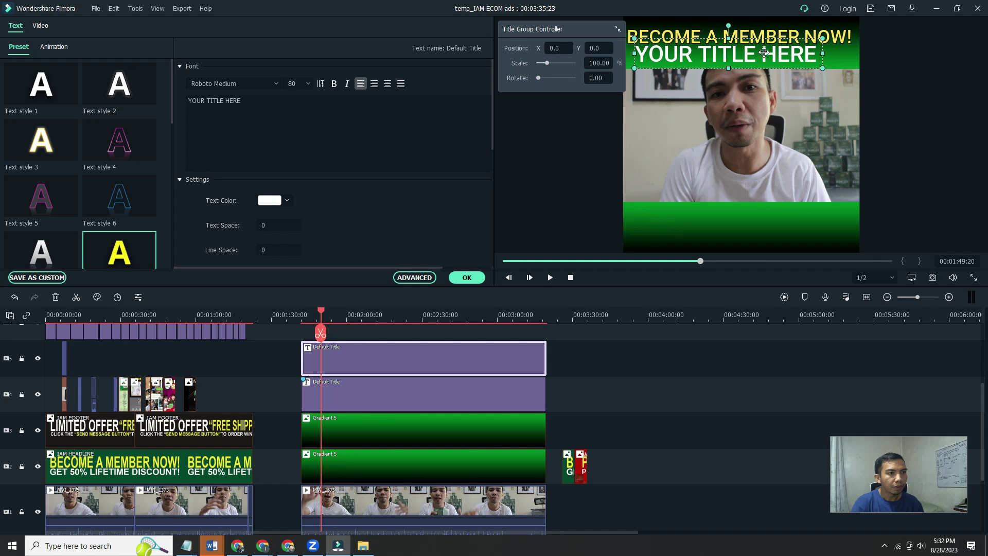
left_click(764, 54)
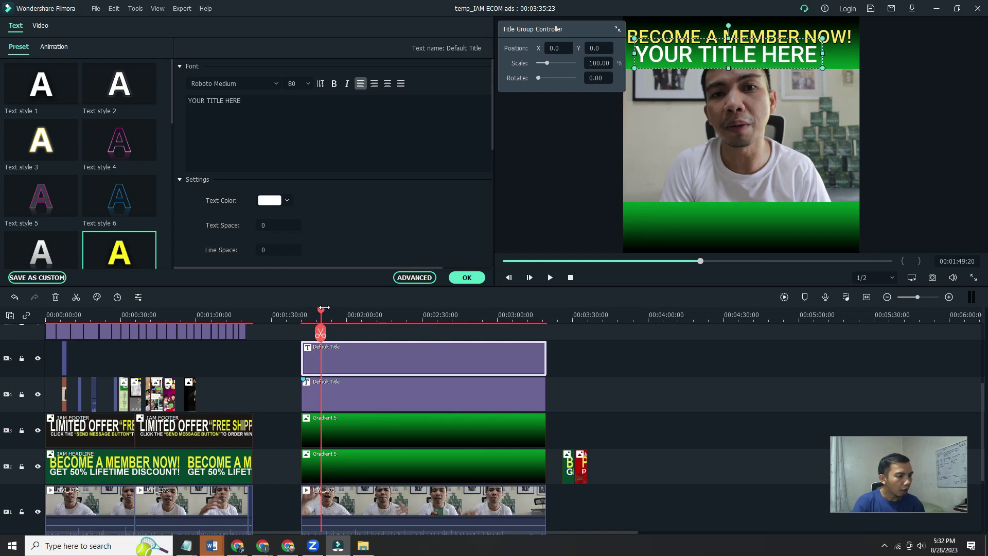
left_click(467, 277)
left_click_drag(324, 316, 314, 355)
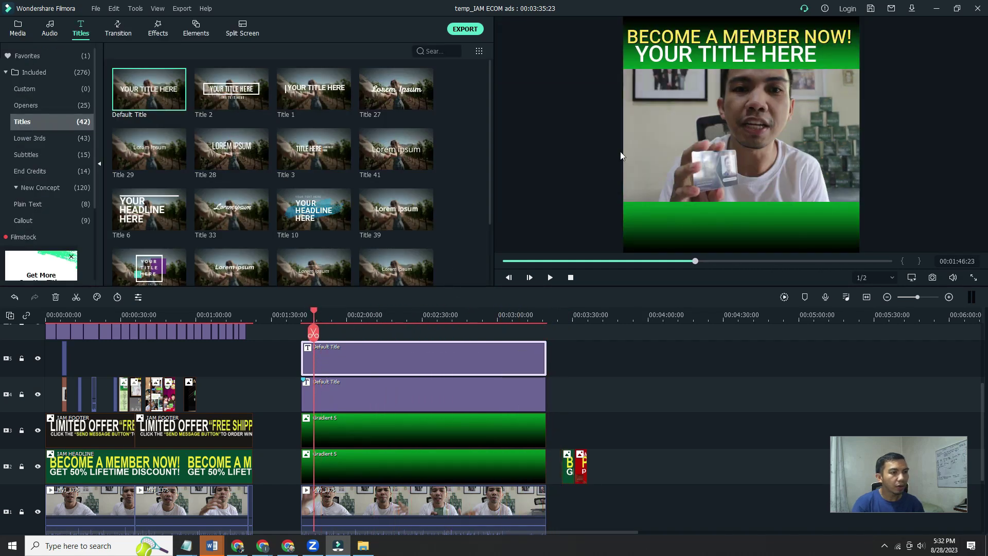
Replace the second title's placeholder text with GET 50% LIFETIME DISCOUNT.
double_click(702, 60)
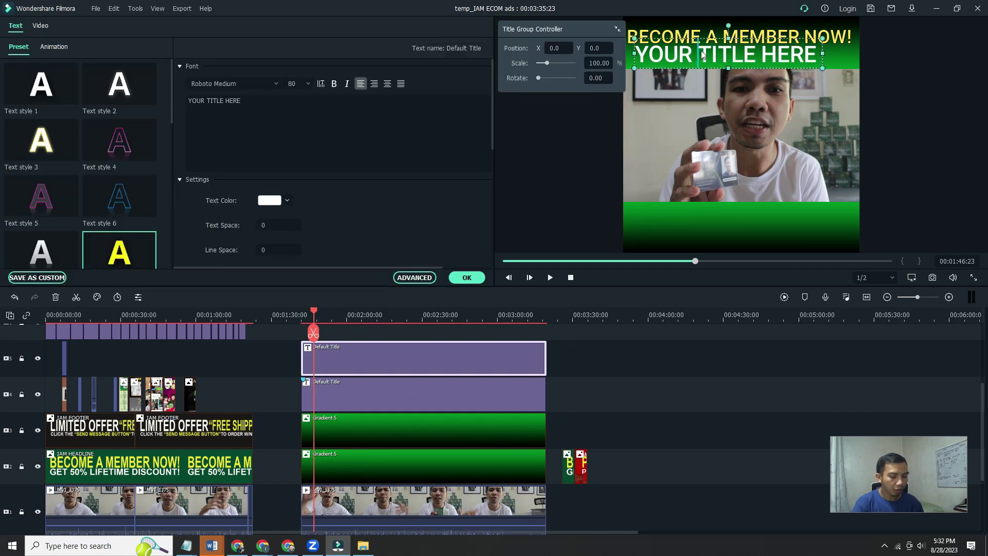
key("ctrl+a")
type("GET")
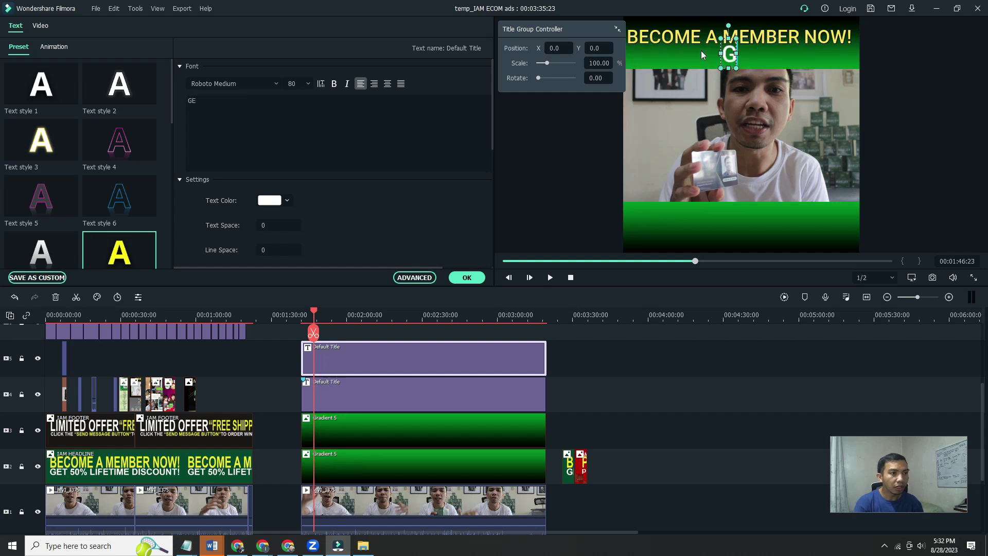
key("space")
left_click(330, 101)
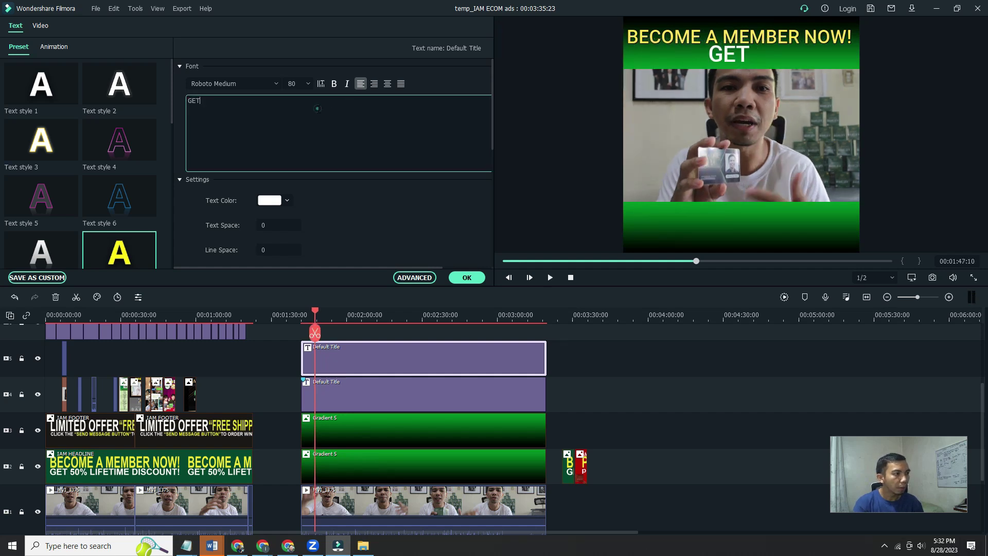
type("50%")
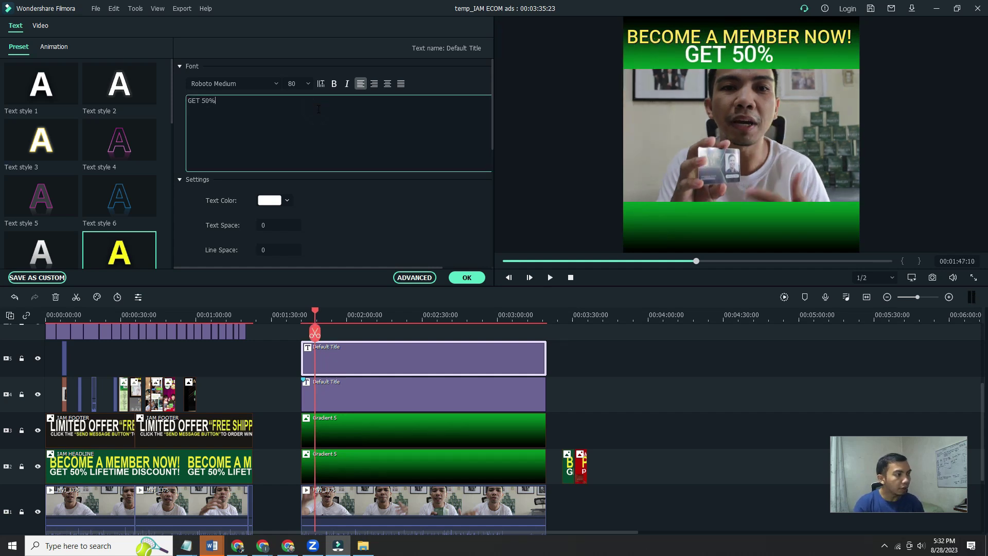
type(" LIFET")
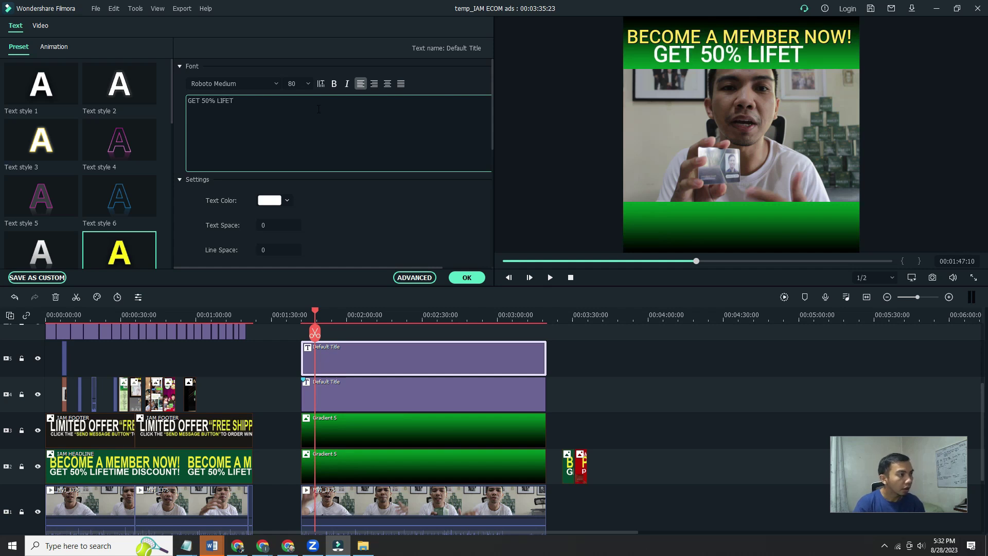
type("IME DISCOUNT")
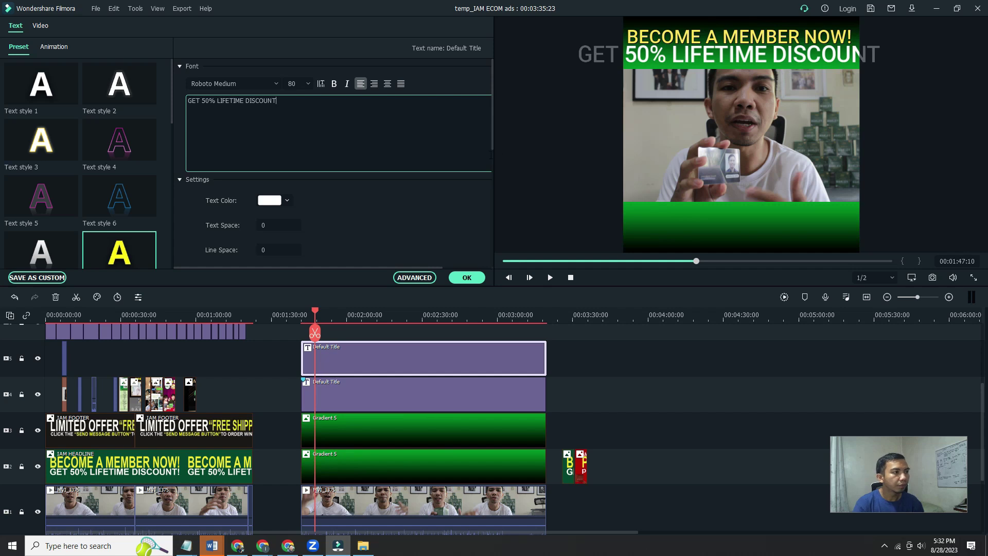
Scale down and reposition the GET 50% LIFETIME DISCOUNT title to fit the upper green band's width under the headline.
left_click(707, 64)
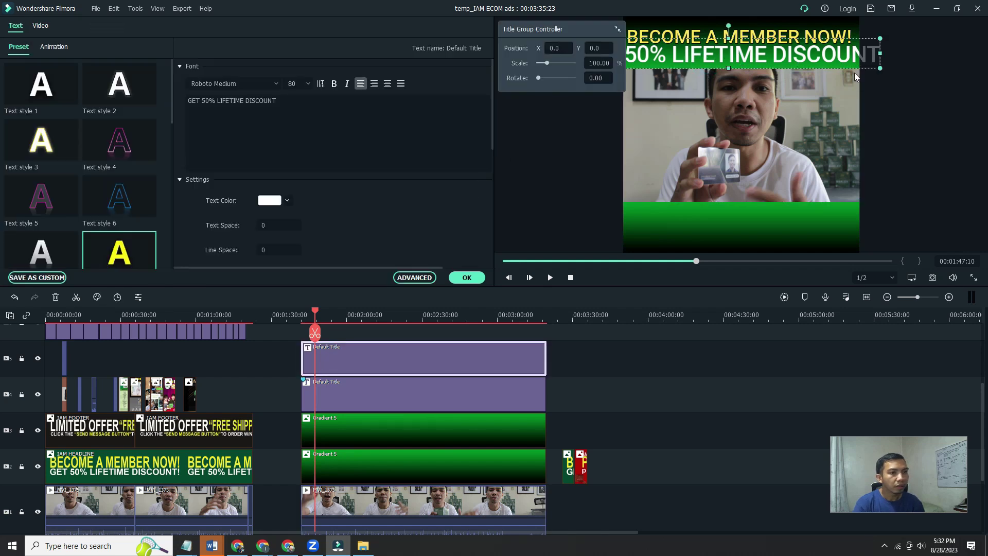
left_click_drag(879, 68, 826, 58)
left_click_drag(895, 54, 847, 52)
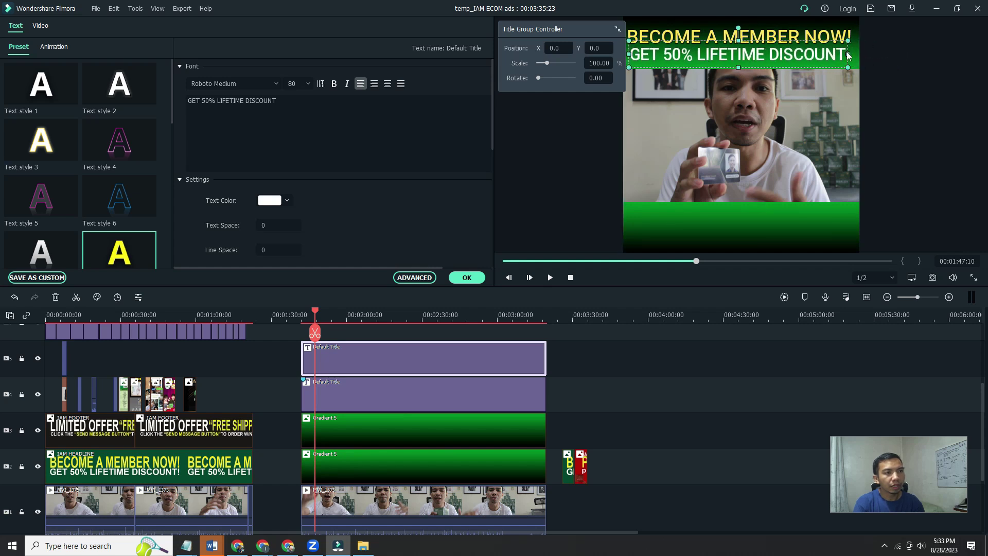
Nudge the BECOME A MEMBER NOW! and GET 50% LIFETIME DISCOUNT titles to center them in the upper green band, and confirm the title edits.
left_click(898, 58)
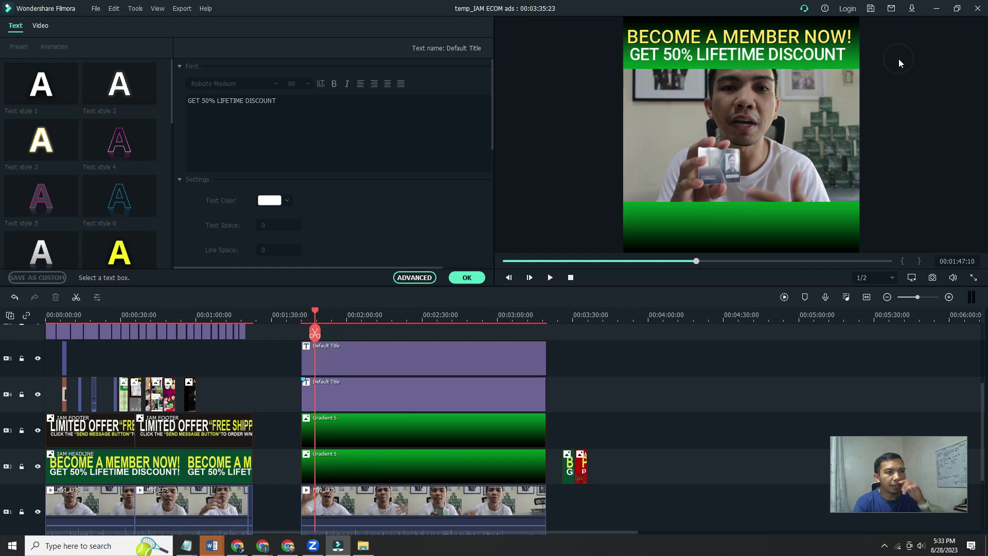
left_click(799, 40)
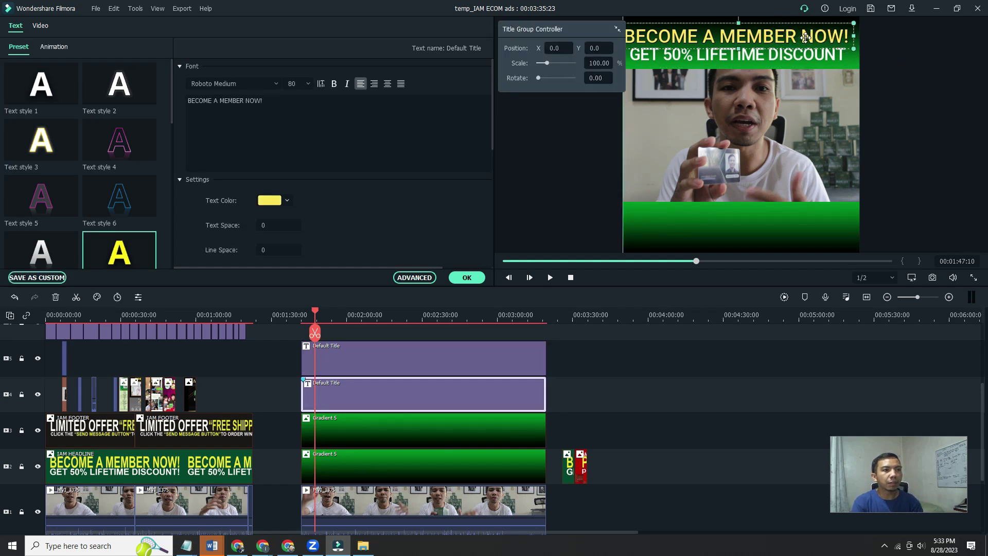
left_click(735, 53)
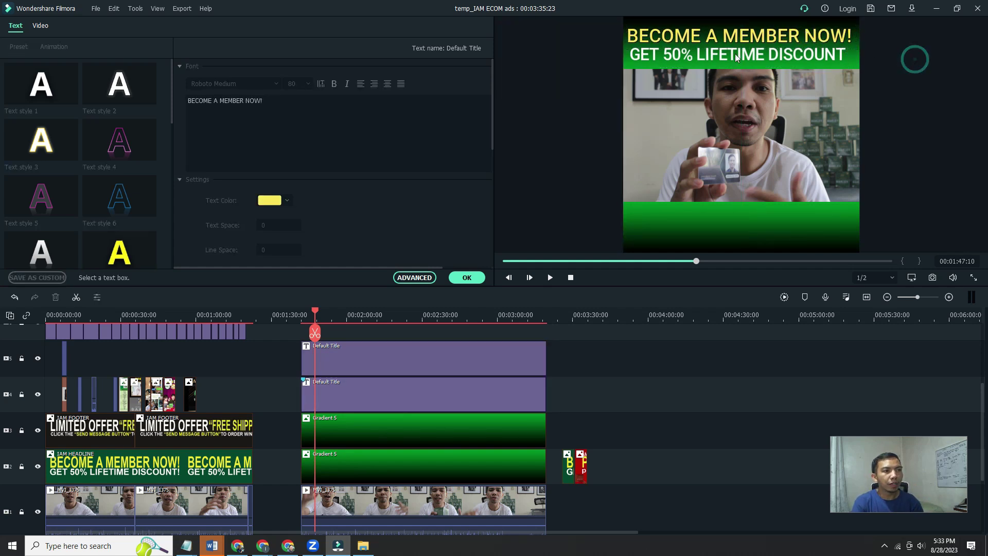
left_click(785, 57)
left_click_drag(785, 55, 817, 55)
left_click(882, 152)
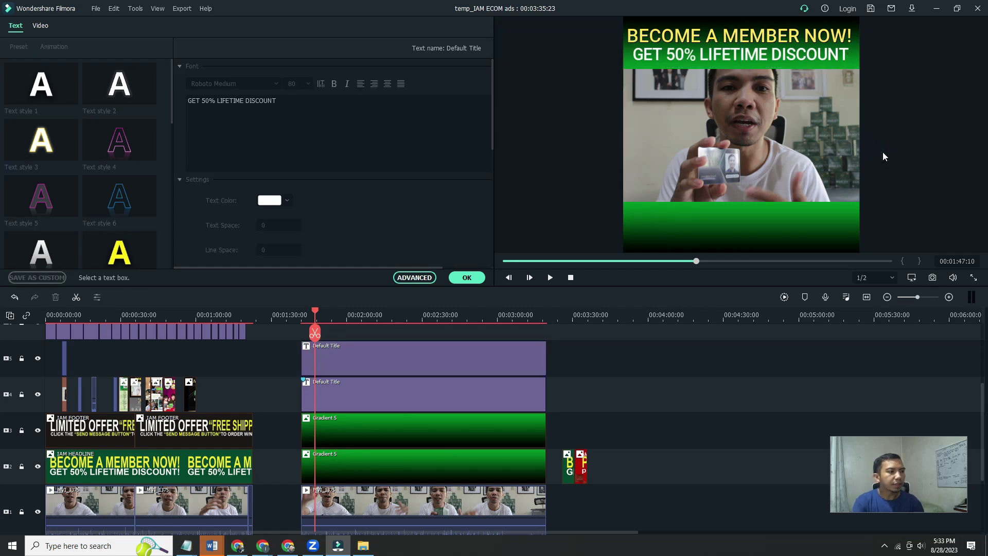
left_click(482, 281)
Add a third Default Title on track 6 spanning the trimmed clip's full length and move its placeholder text into the lower green band.
left_click_drag(128, 101, 549, 350)
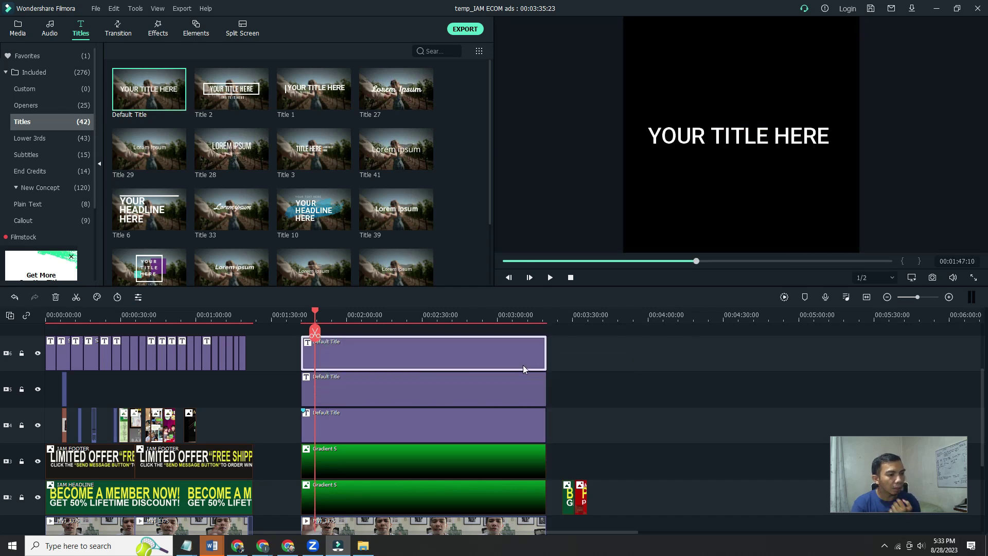
double_click(520, 359)
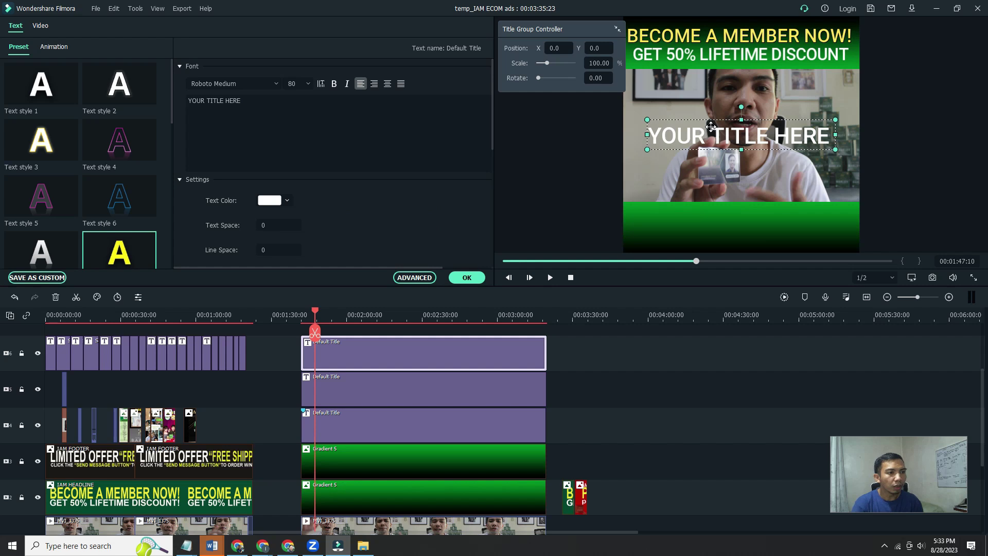
left_click_drag(710, 126, 721, 215)
double_click(722, 218)
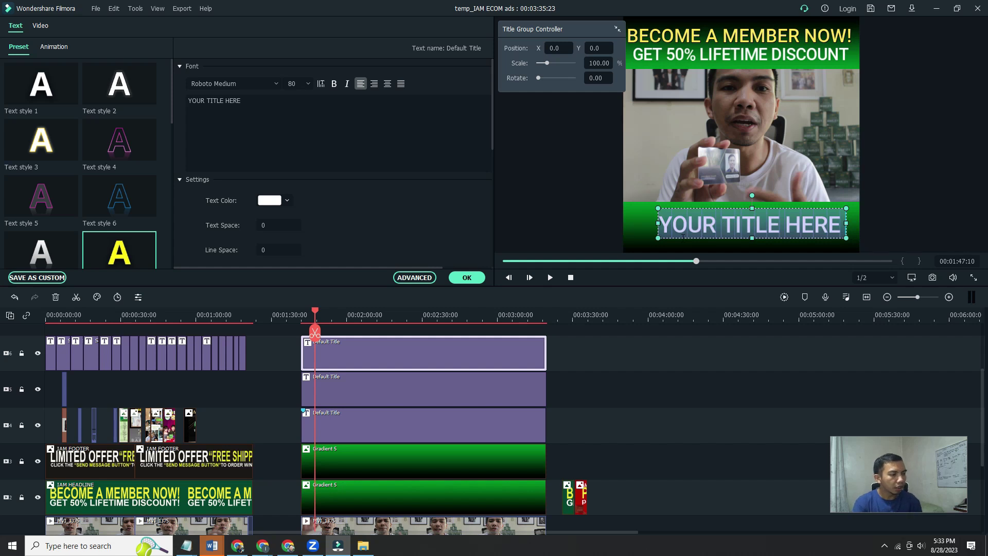
type("FREE")
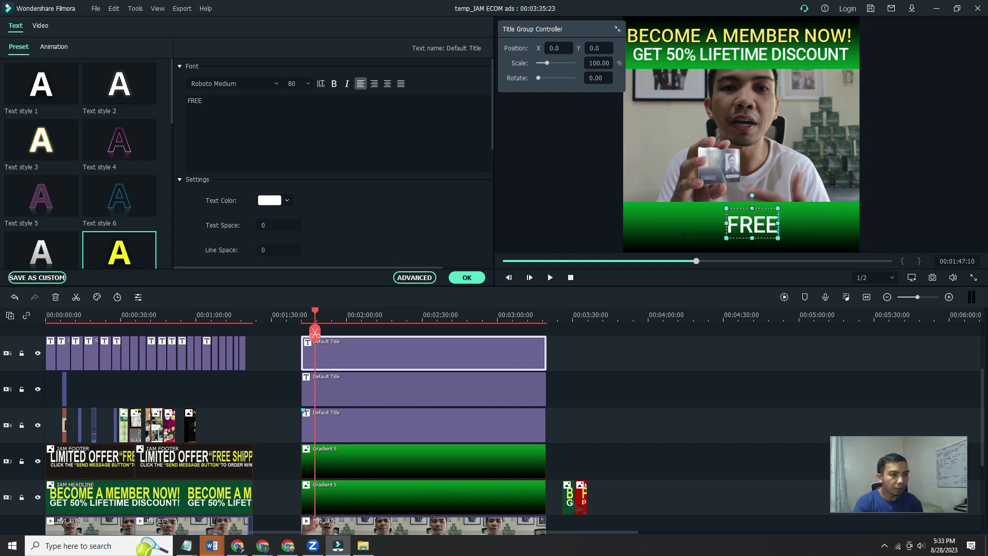
key("BackSpace")
key("BackSpace")
key("BackSpace")
key("BackSpace")
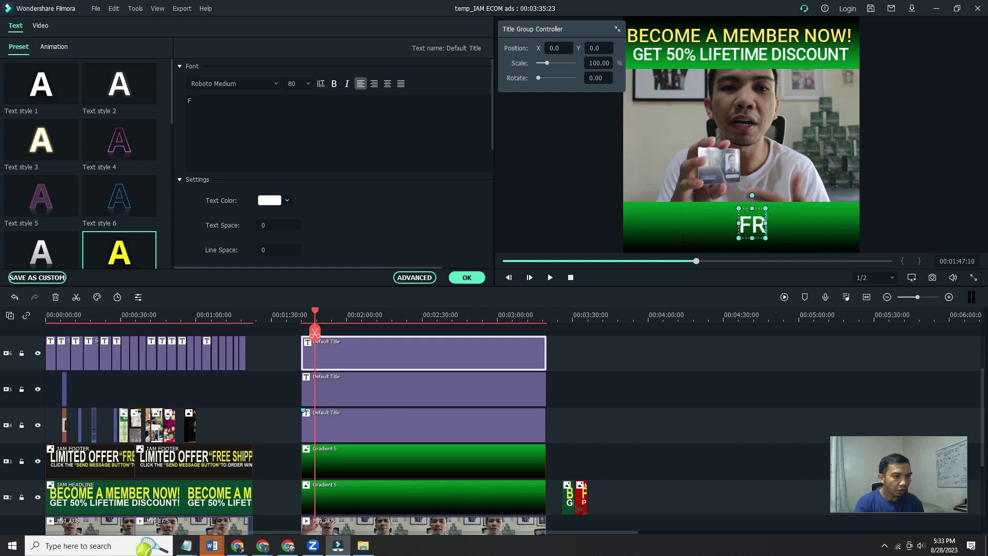
Replace the third title's placeholder text with LIMITED OFFER.
type("LIITED")
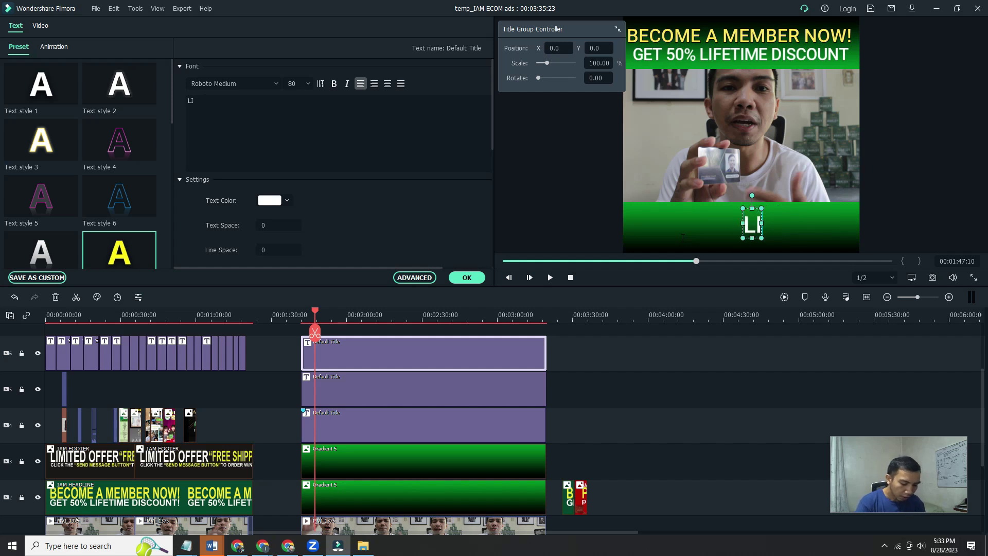
left_click(682, 239)
left_click(569, 120)
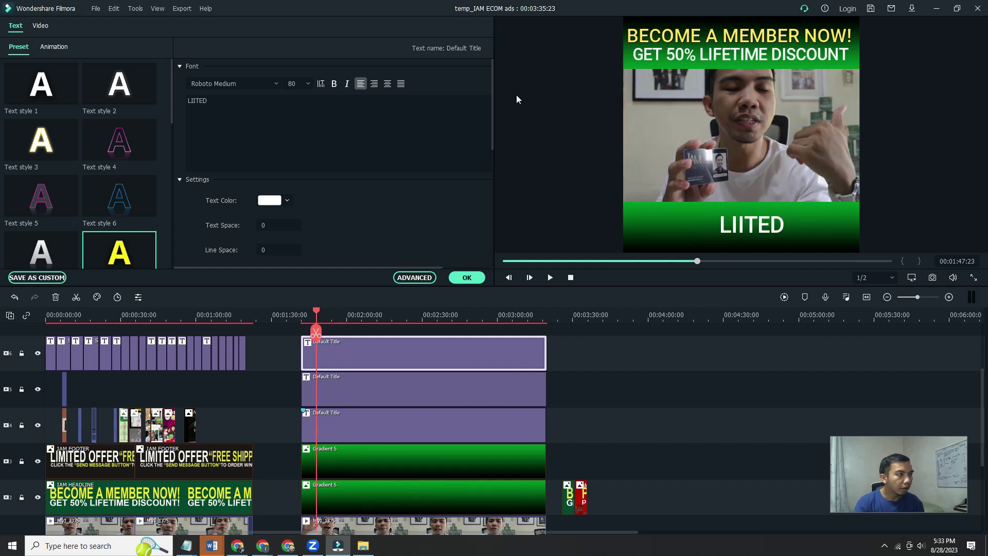
left_click(194, 105)
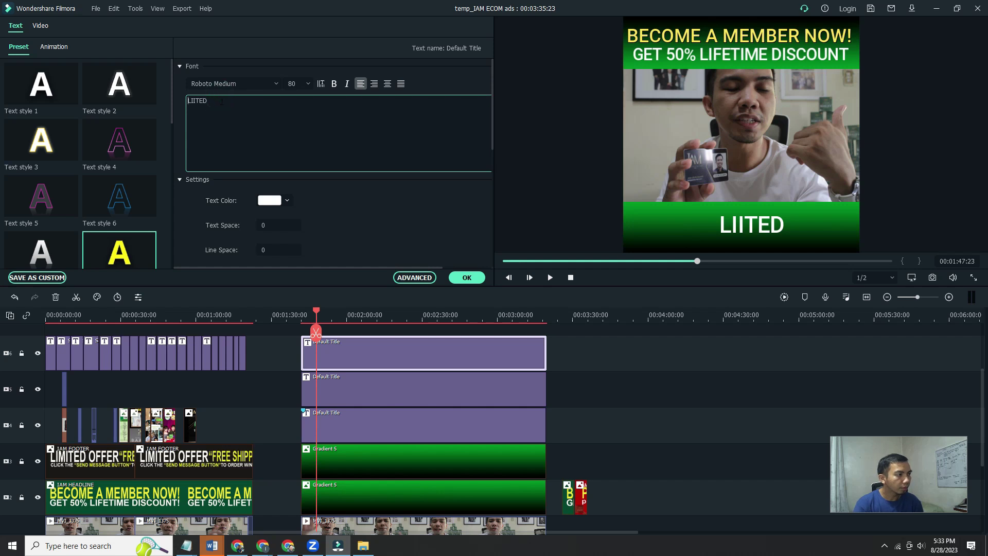
key("BackSpace")
key("BackSpace")
key("BackSpace")
key("BackSpace")
type("MITED OFFER")
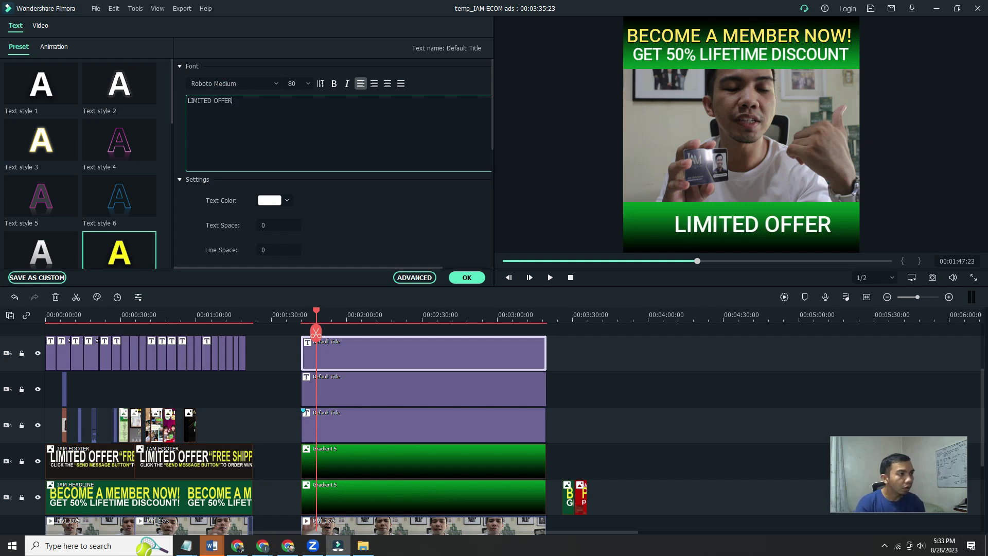
Append "FREE SHIPPING" in double quotation marks after LIMITED OFFER in the third title.
type(" \"FGRE")
key("BackSpace")
key("BackSpace")
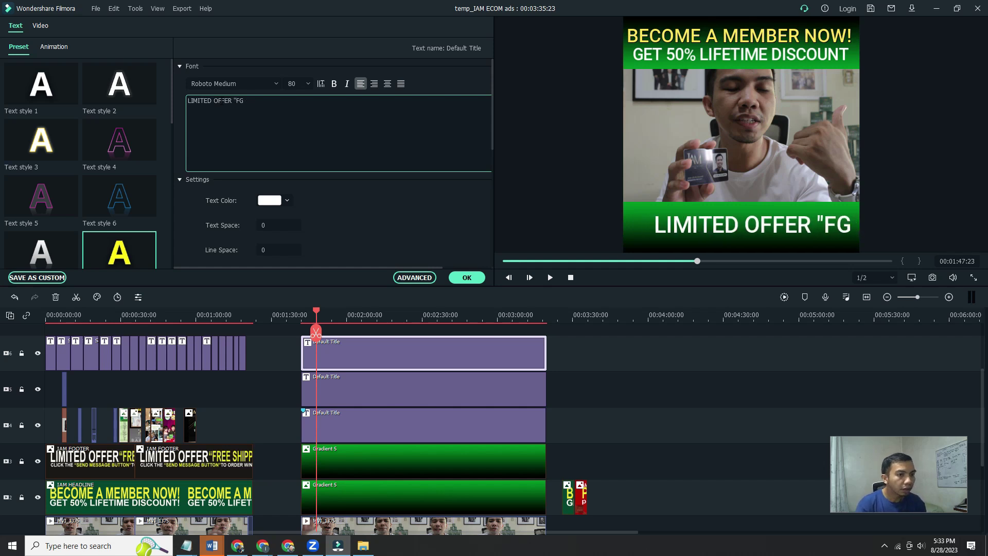
key("BackSpace")
type("REE ")
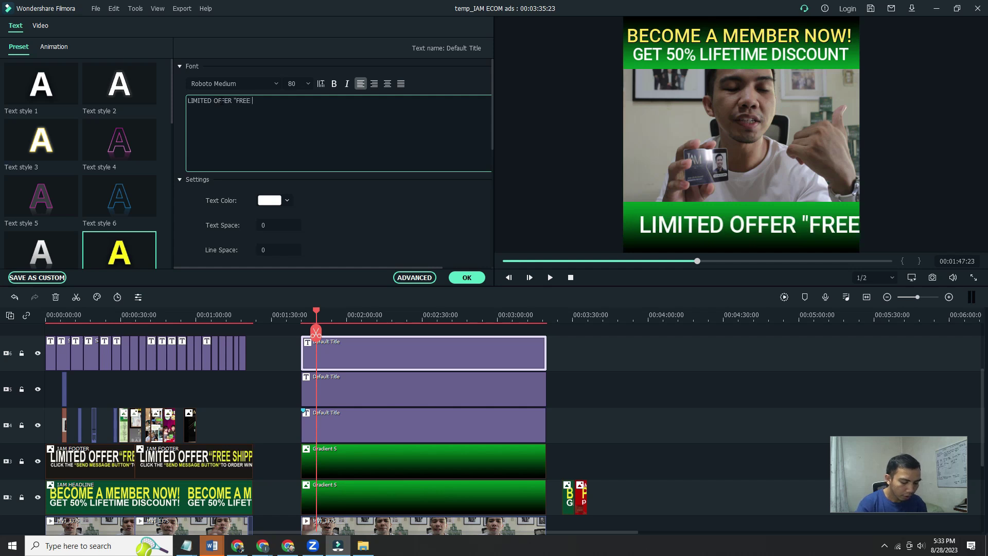
type("SHIPPING\"")
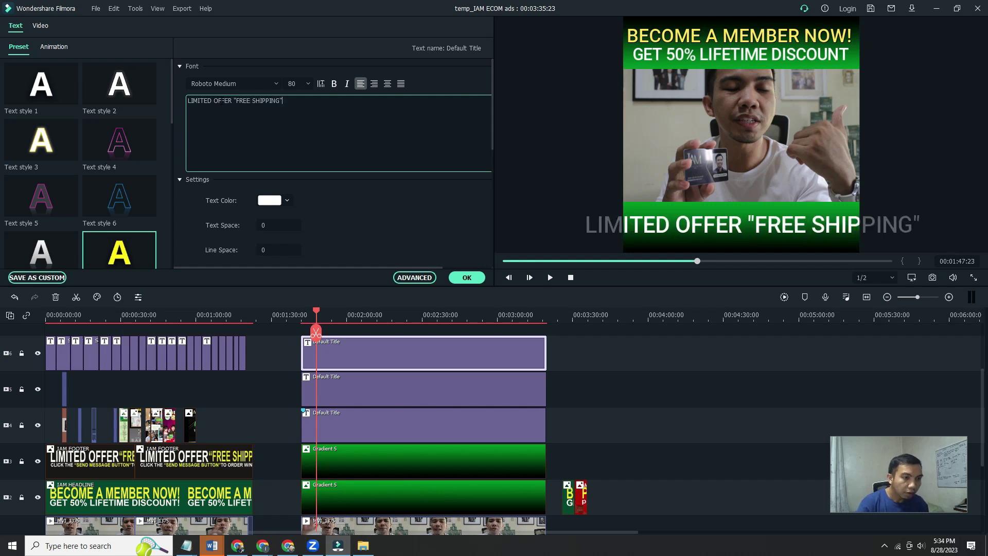
Scale down and reposition the LIMITED OFFER "FREE SHIPPING" title to fit the lower green band's width near its upper edge.
left_click(713, 248)
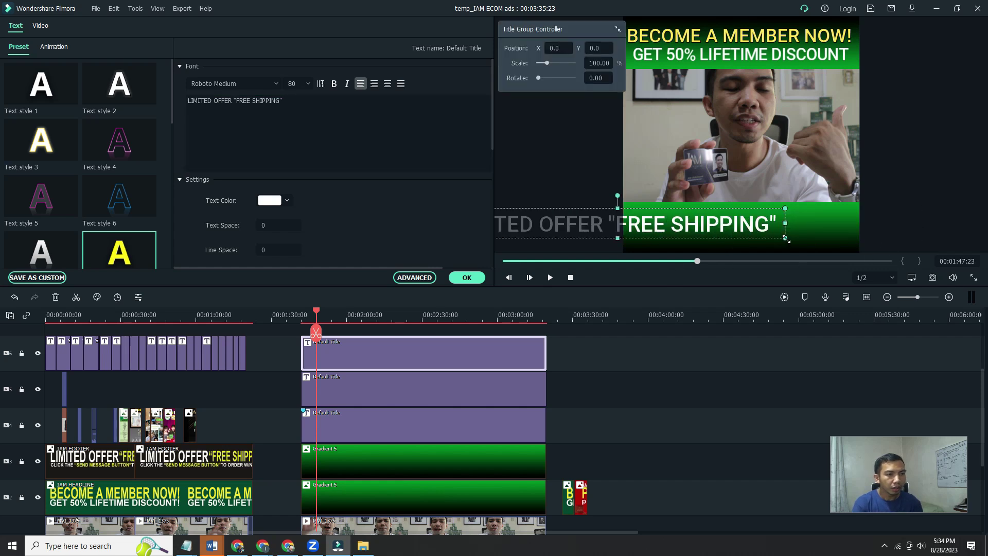
left_click_drag(784, 238, 830, 220)
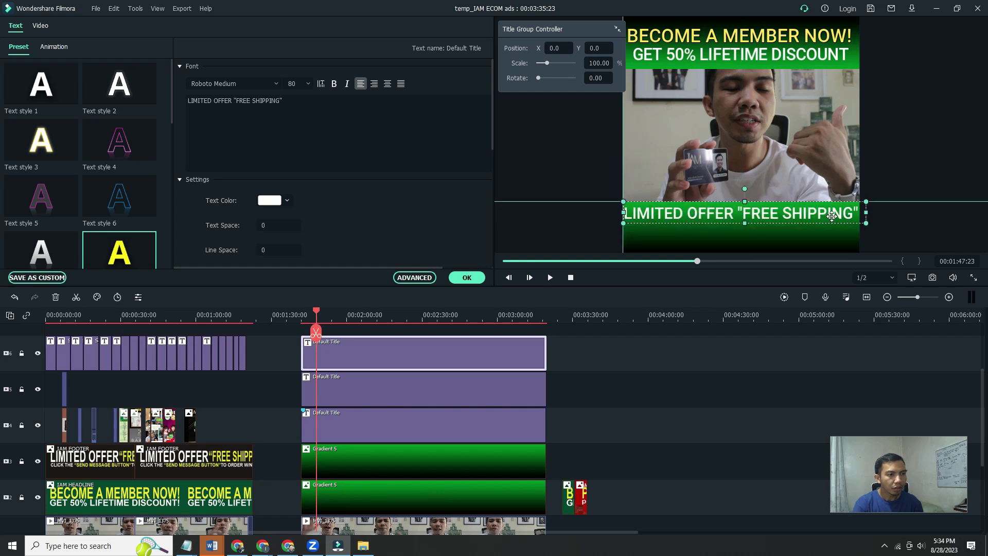
left_click(954, 216)
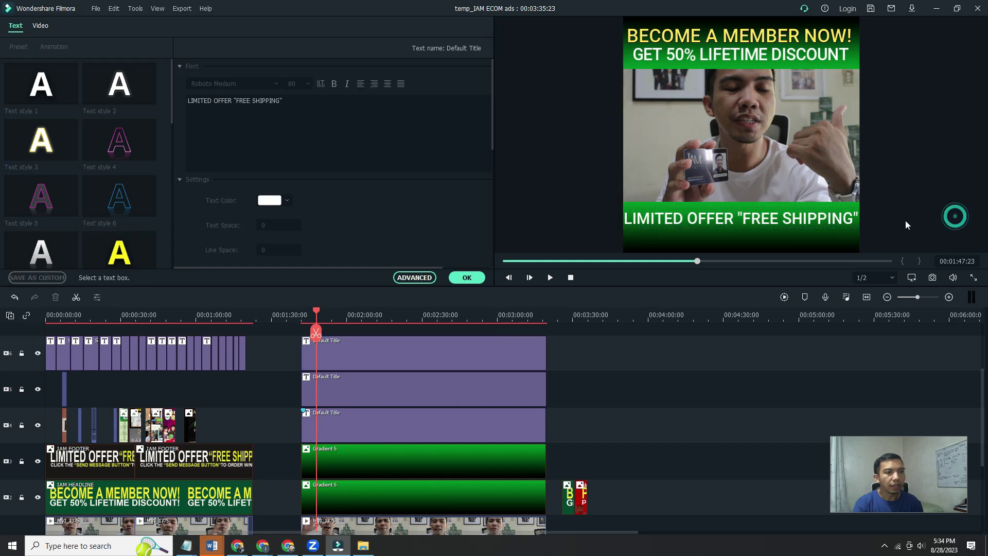
left_click(770, 219)
left_click_drag(770, 218, 770, 221)
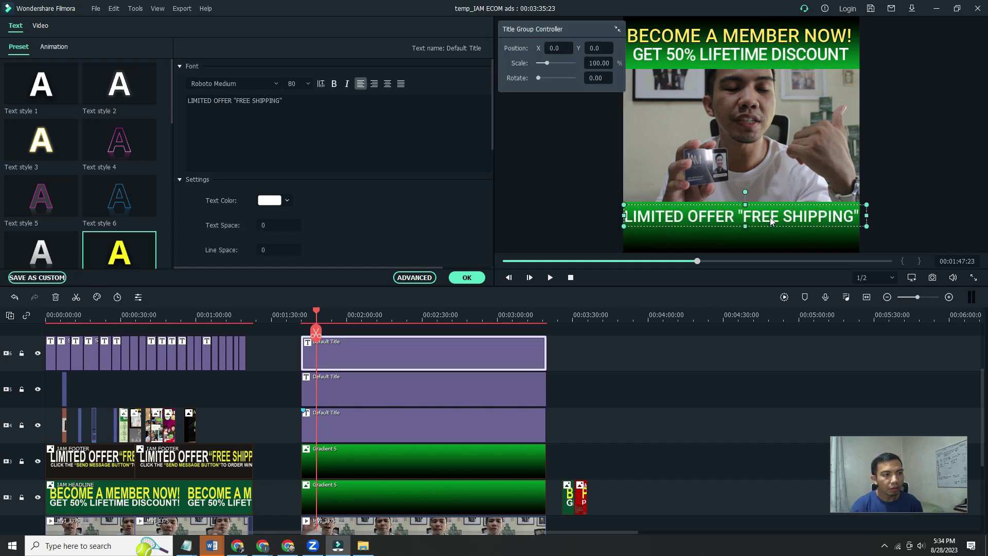
left_click(924, 204)
Apply the yellow text style preset to only the "FREE SHIPPING" part of the third title and confirm the title edits.
left_click_drag(739, 214, 858, 214)
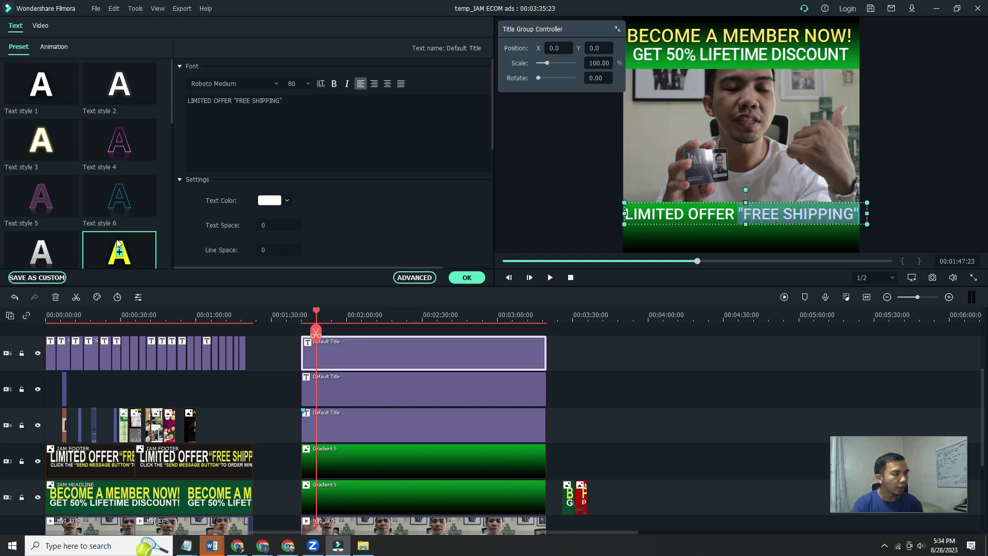
left_click(122, 255)
left_click(906, 202)
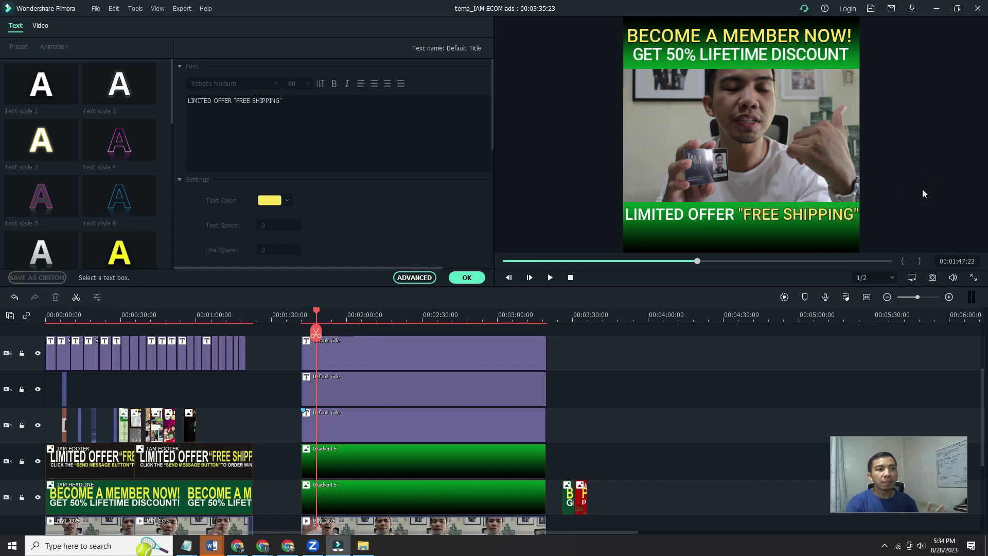
left_click(467, 277)
Add a fourth Default Title on track 7 spanning the clip's full length and replace its text with CLICK THE SEND MESSAGE BUTTON.
left_click_drag(163, 106, 548, 354)
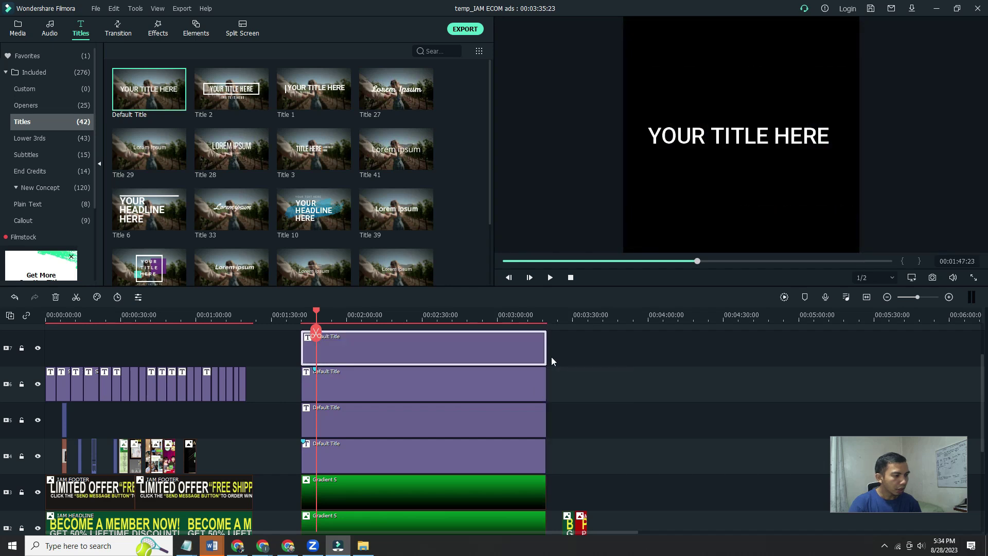
double_click(450, 343)
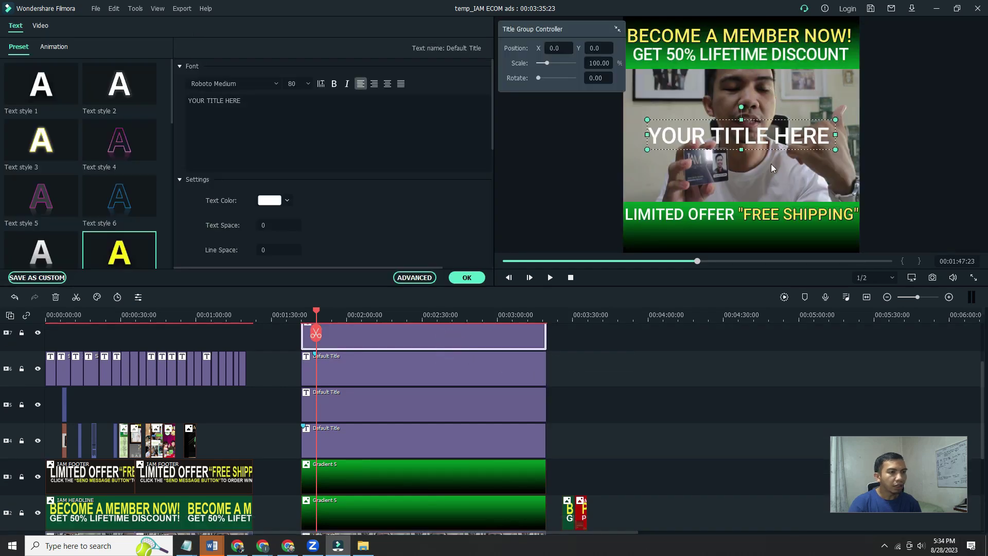
left_click(257, 107)
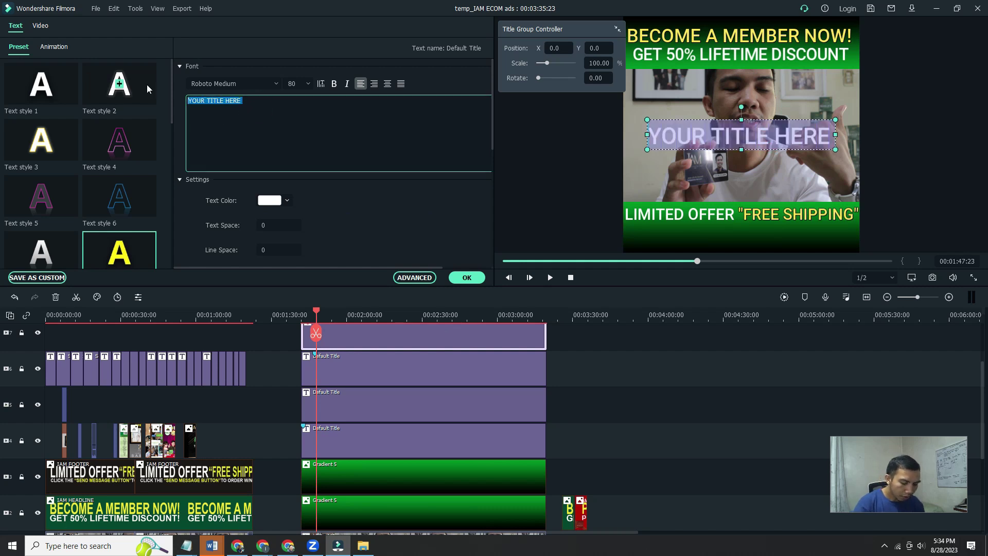
type("CLICK THE SEND  MESSAGE BUTTON")
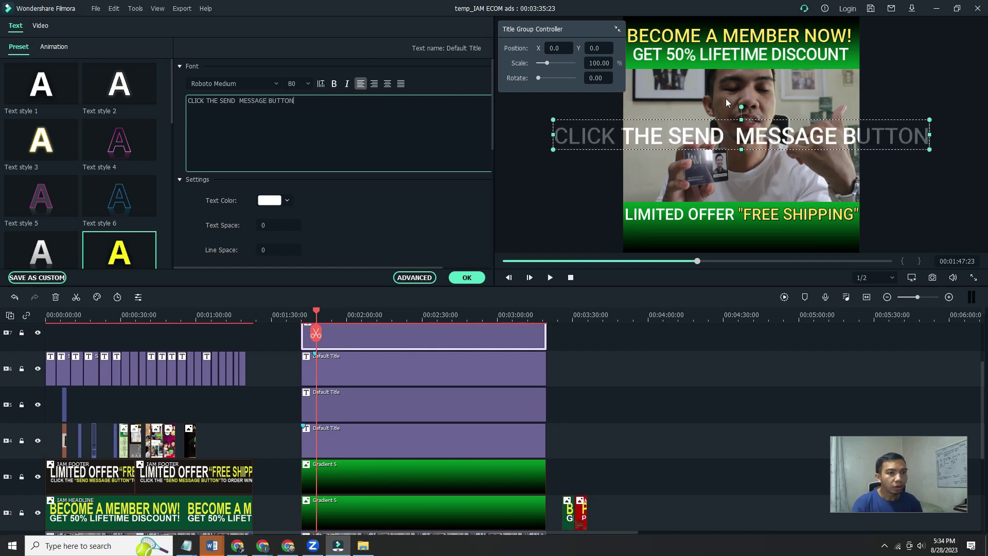
Scale down the CLICK THE SEND MESSAGE BUTTON title and place it directly below the LIMITED OFFER line in the lower green band.
left_click_drag(930, 149, 786, 227)
left_click(779, 140)
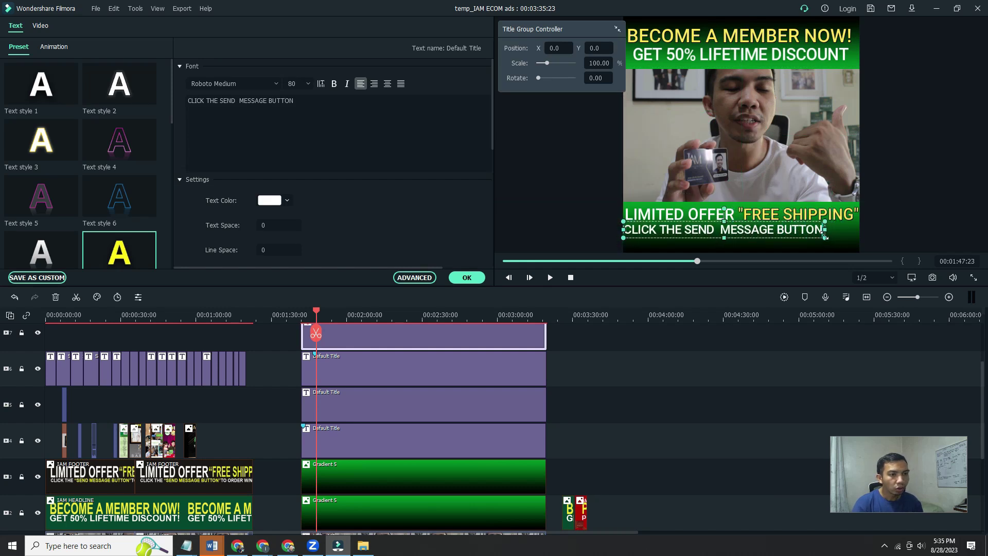
left_click_drag(826, 238, 791, 234)
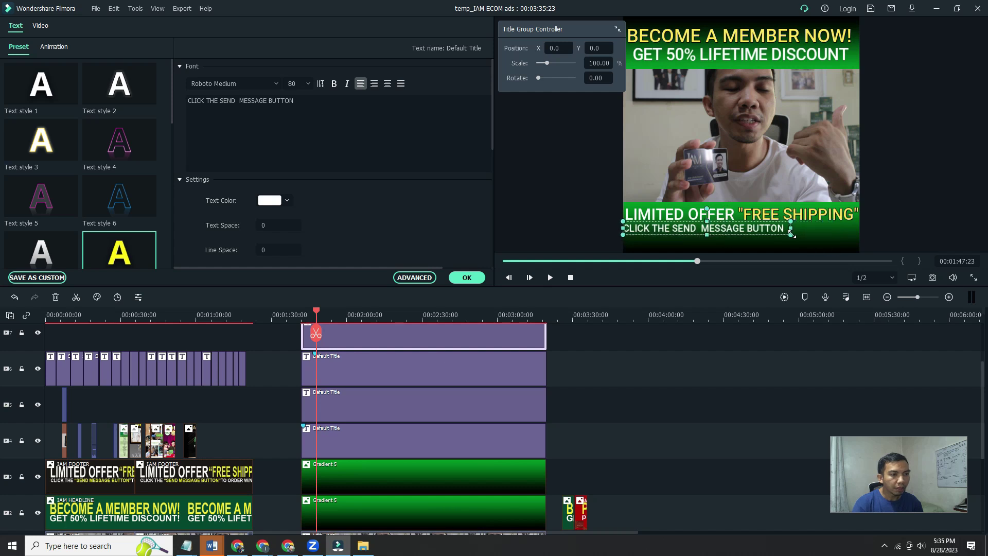
Put MESSAGE BUTTON in double quotation marks and append TO ORDER NOW W/IN 24HRS to the fourth title's text.
left_click(392, 113)
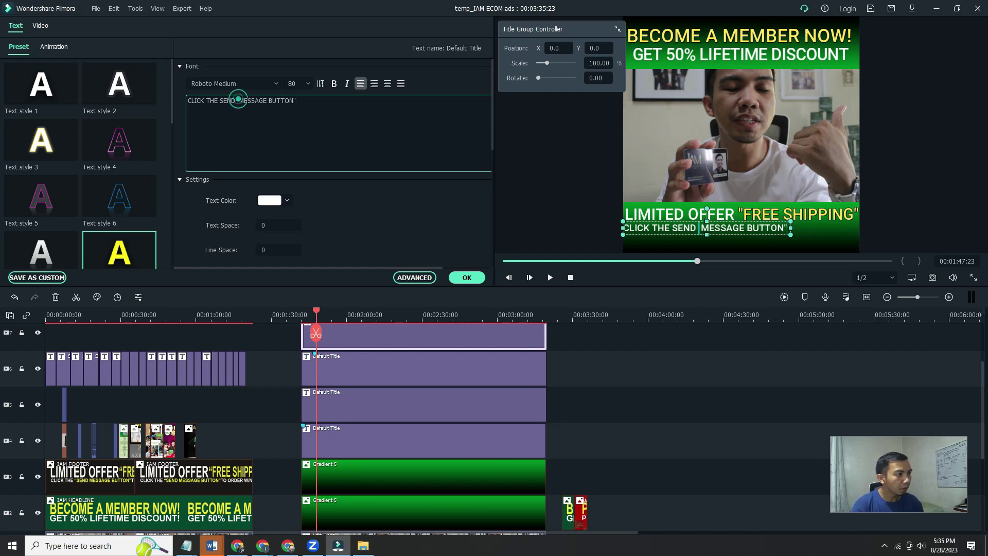
type("\"")
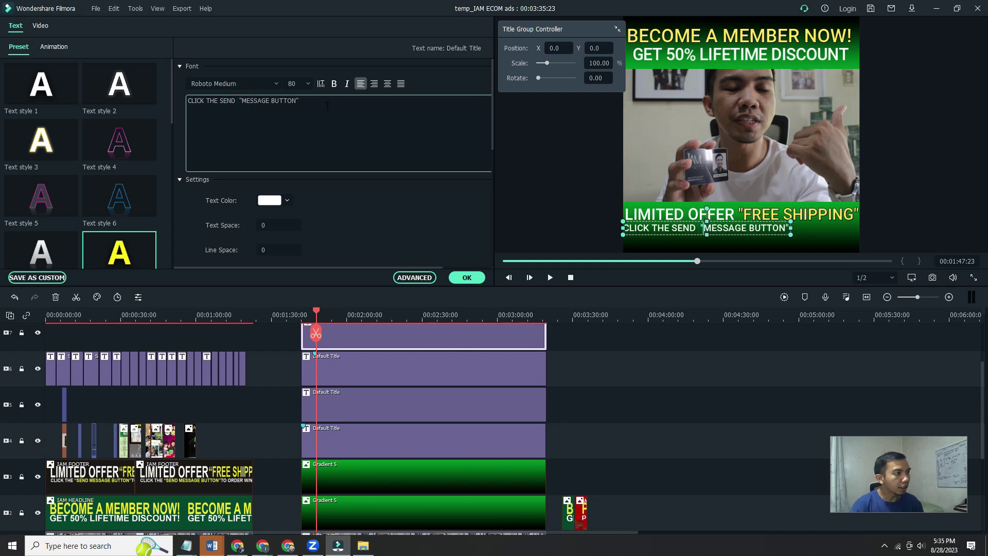
type(" TO ORDER")
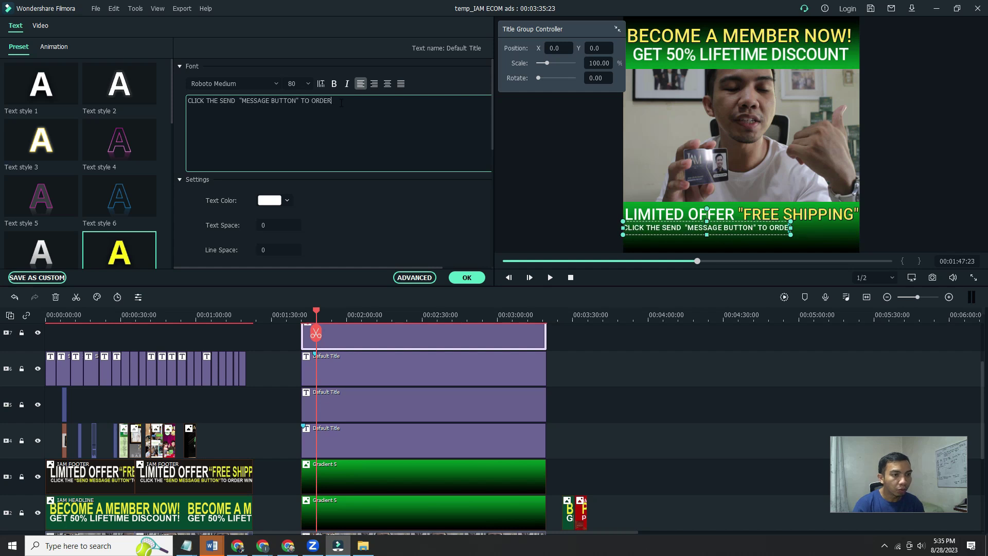
type(" NOW")
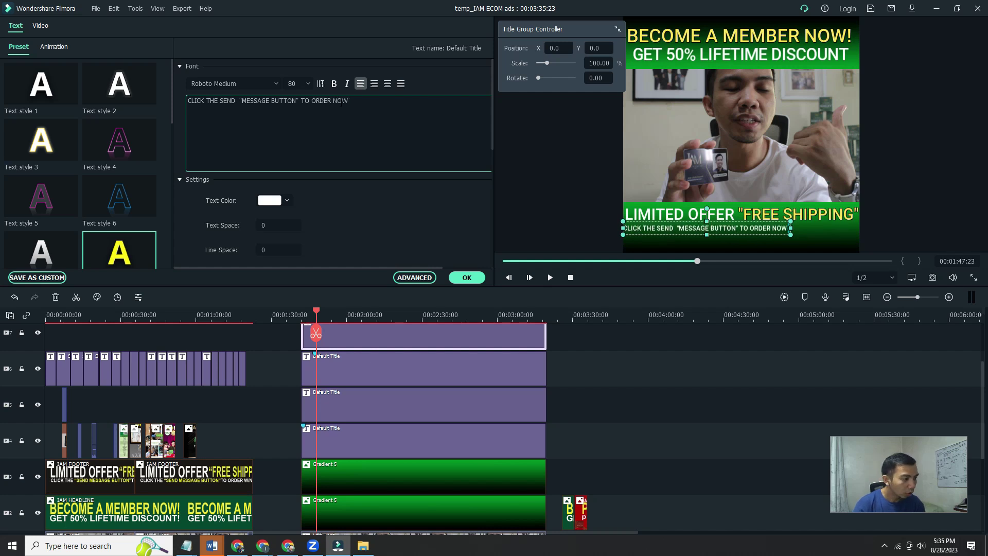
type(" W/IN 24HRS")
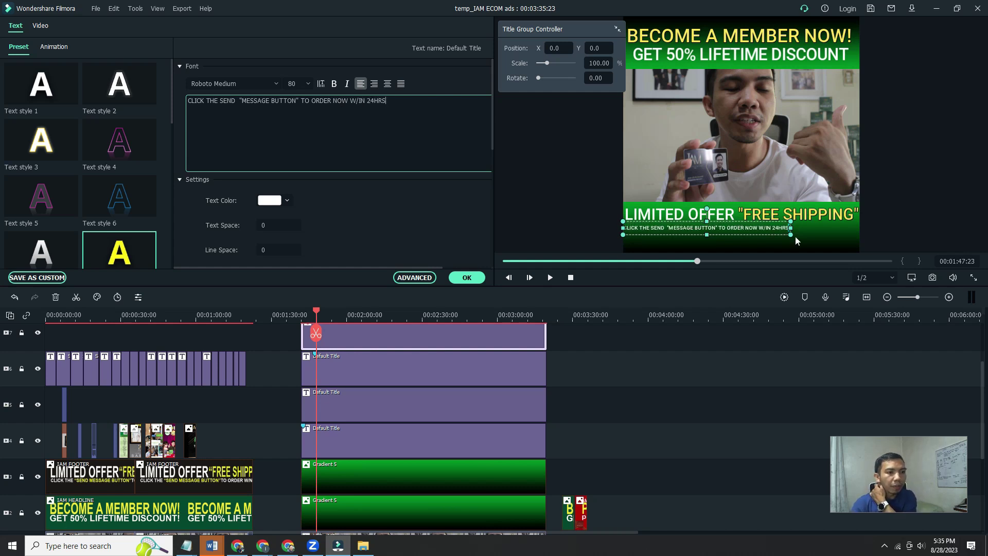
Enlarge the fourth title to nearly the lower green band's width and center it under the LIMITED OFFER line.
mouse_move(793, 237)
left_mouse_down()
mouse_move(839, 241)
mouse_move(794, 232)
left_mouse_up()
left_click(900, 225)
left_click(884, 216)
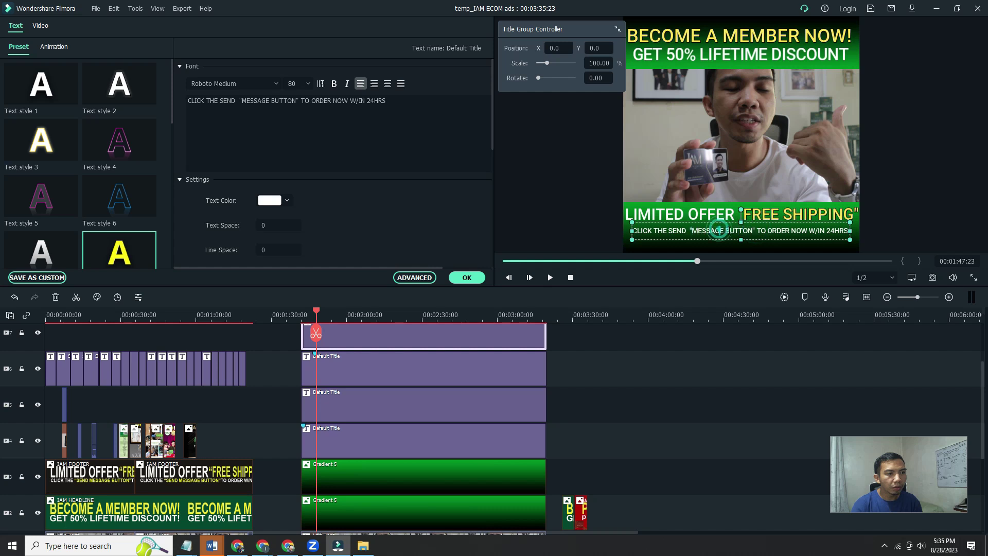
Apply the yellow text style to the words SEND "MESSAGE in the fourth title.
left_click_drag(723, 231, 672, 230)
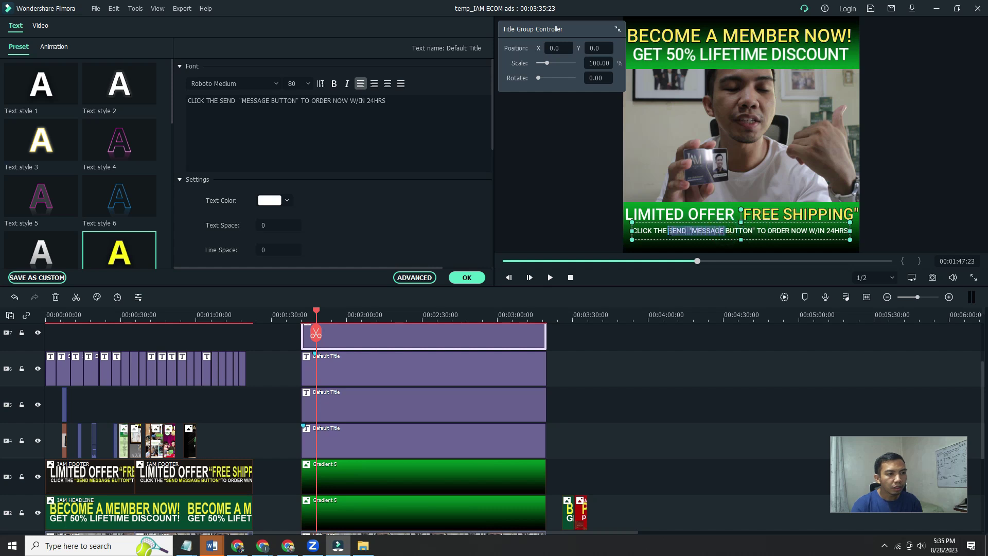
left_click(120, 255)
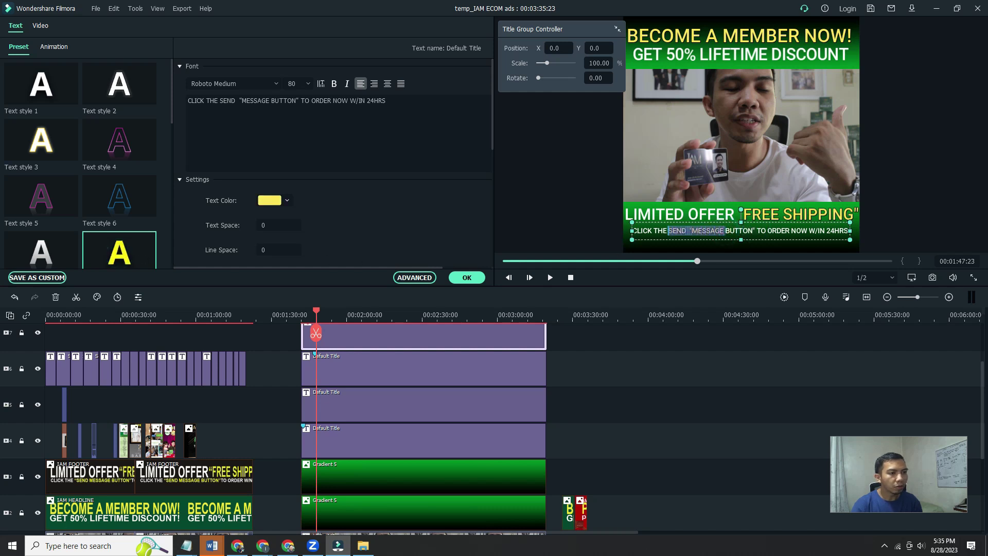
left_click(668, 230)
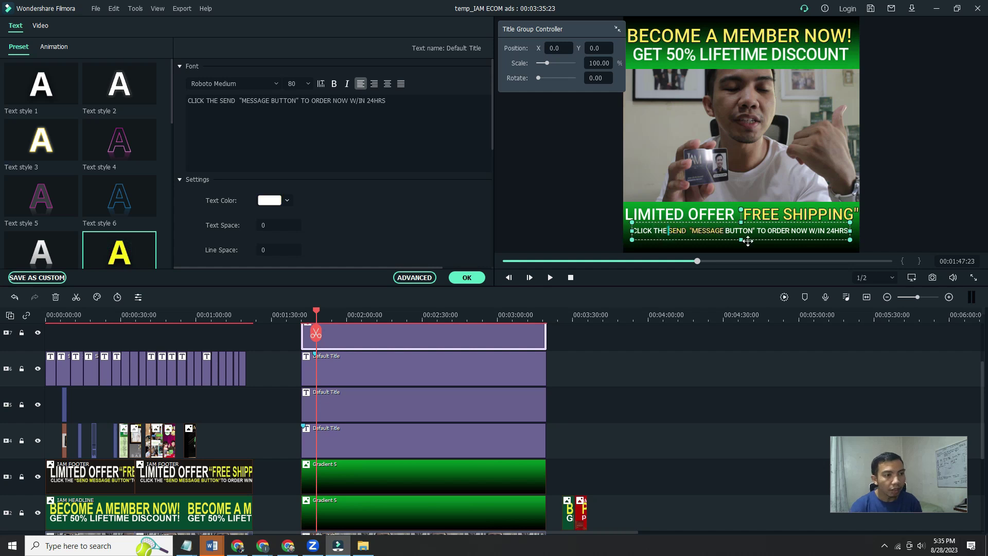
Move the fourth title's opening quotation mark before SEND, add a quotation mark after MESSAGE, and accept the title edits.
left_click(693, 230)
key("BackSpace")
left_click(670, 231)
type("\"")
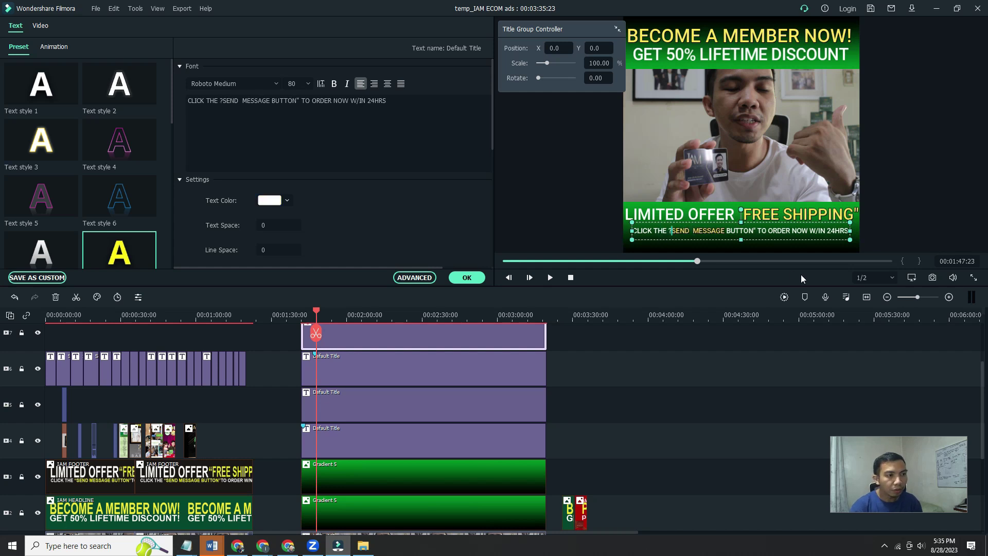
key("space")
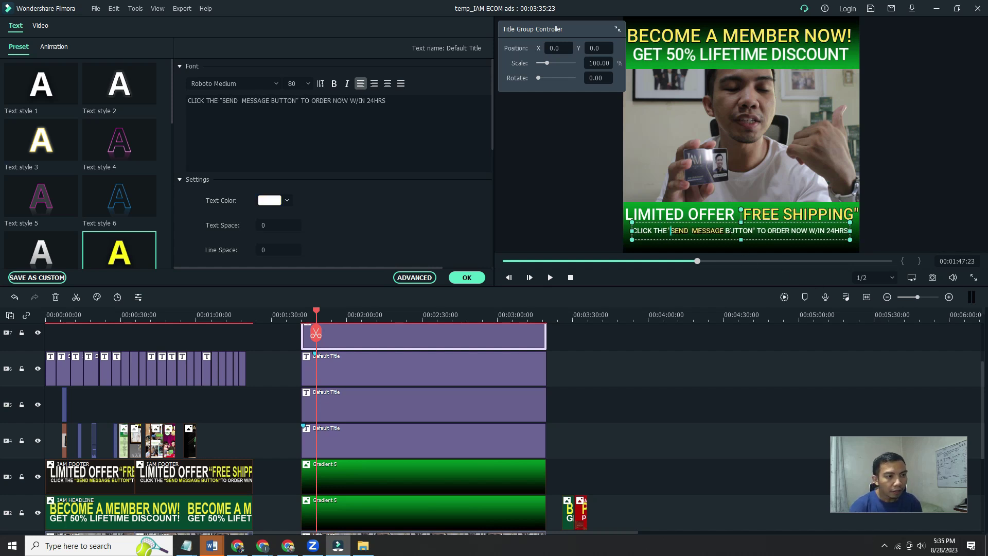
left_click(724, 230)
type("\"")
left_click(738, 370)
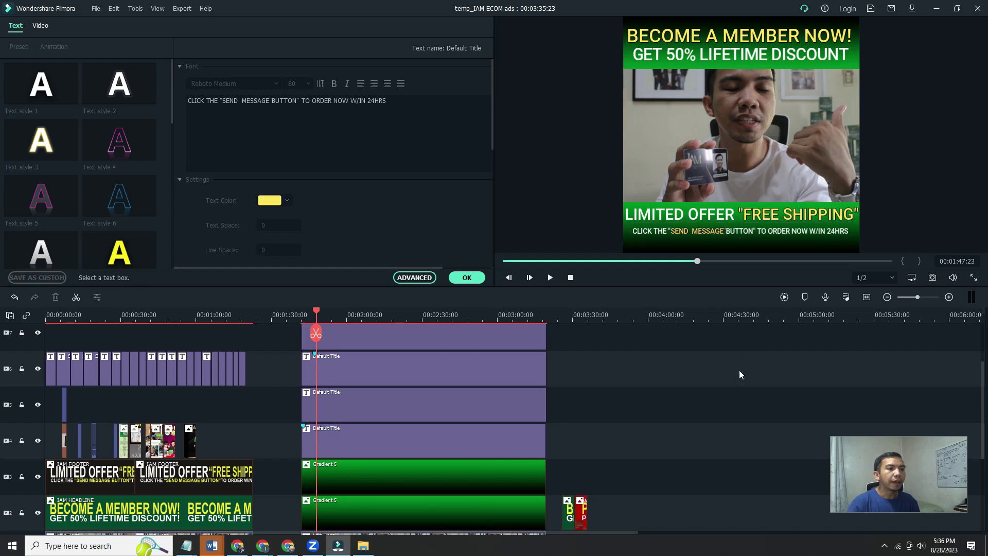
key("space")
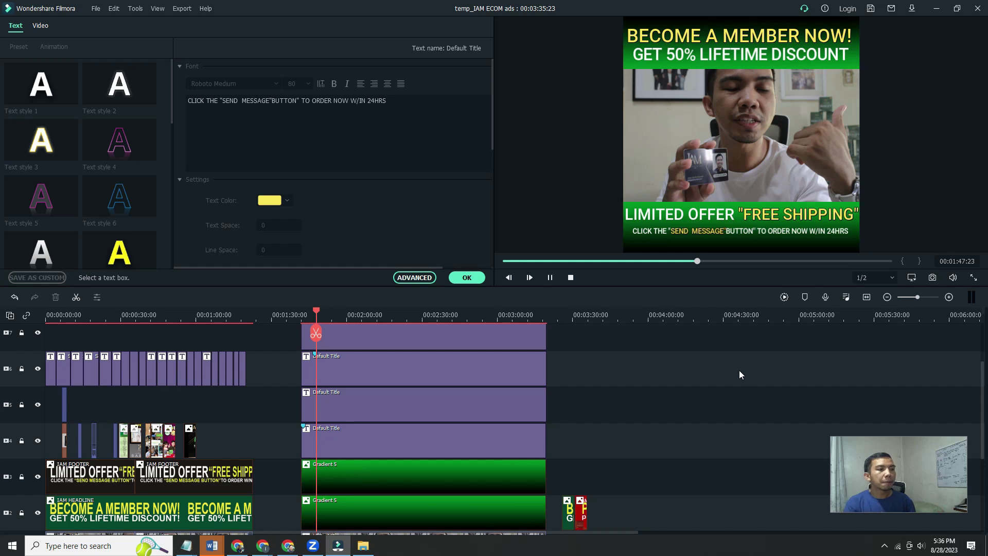
key("space")
left_click(472, 282)
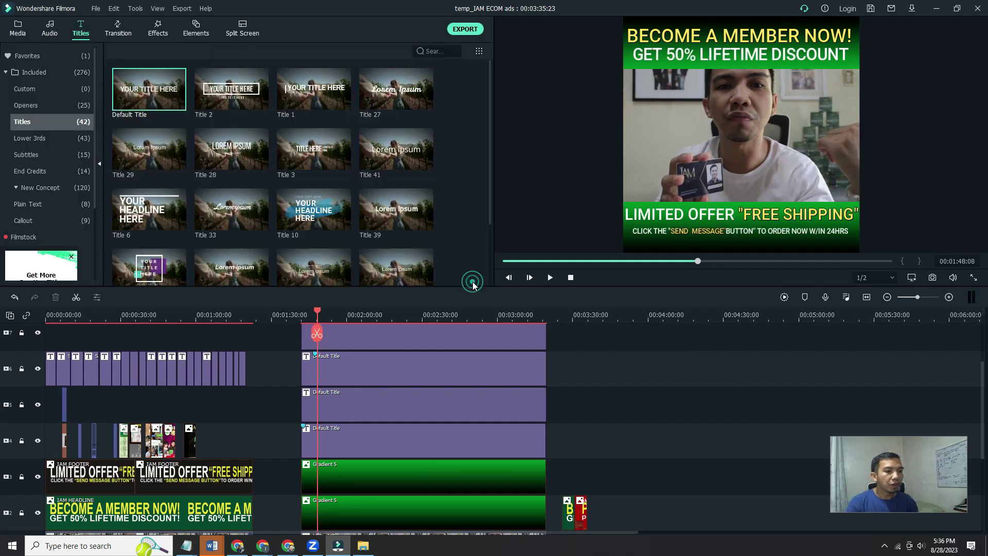
Browse the Subtitles category of the title templates.
left_click(18, 28)
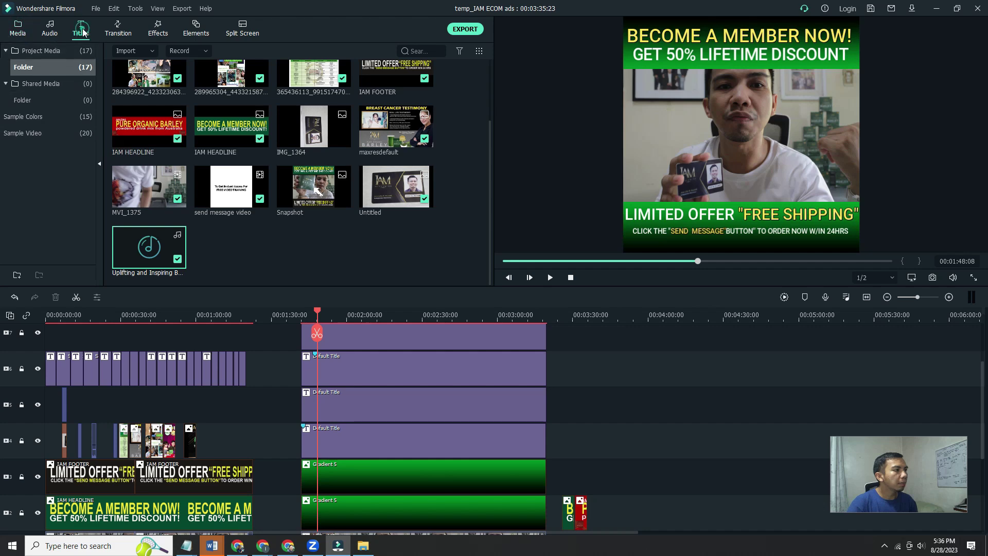
left_click(82, 28)
left_click(29, 155)
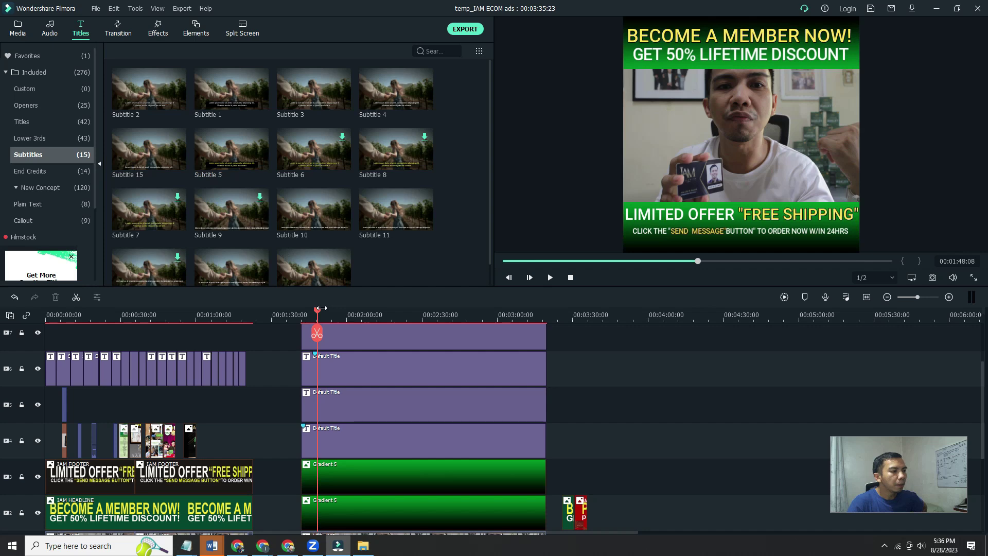
Delete the two leftover headline image clips on track 2 beyond the end of the new ad.
scroll(669, 480, "down", 3)
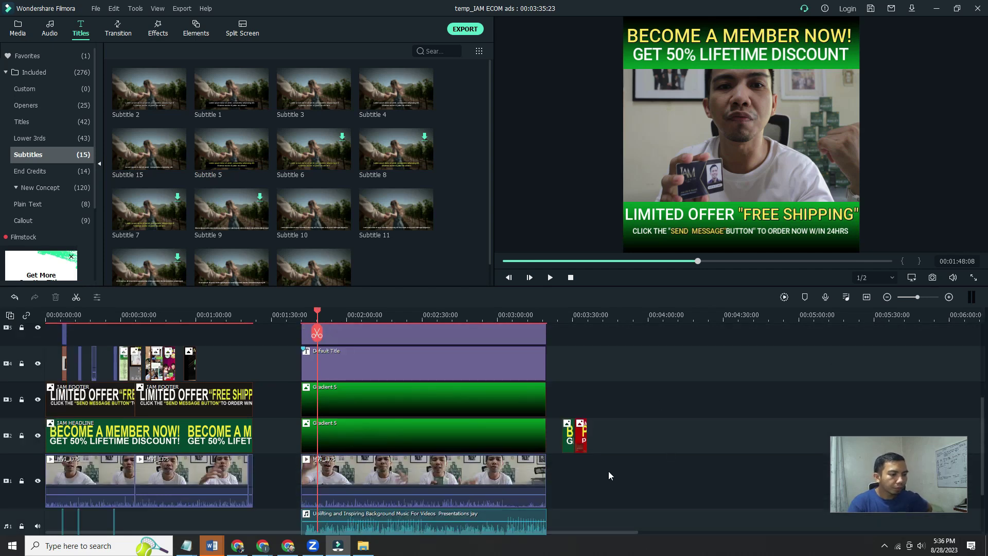
left_click_drag(608, 470, 568, 415)
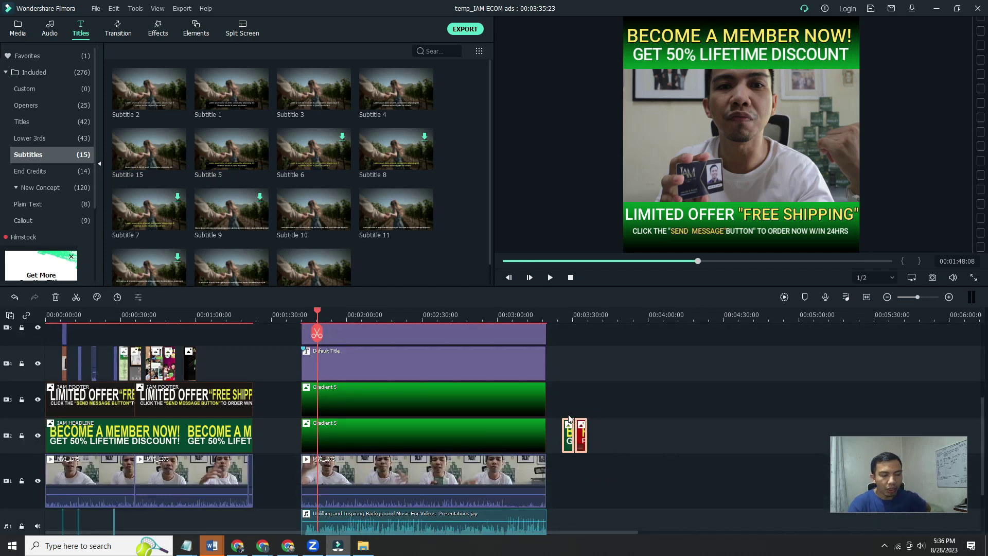
key("Delete")
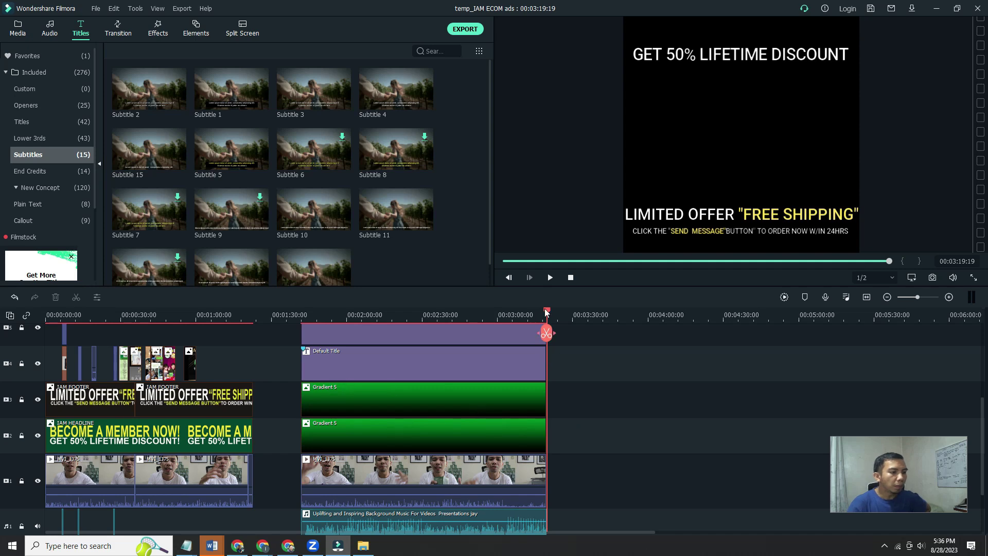
Play the finished sample ad from around 00:00:45 to examine its subtitles over the inserted promo images.
left_click_drag(547, 311, 159, 317)
key("space")
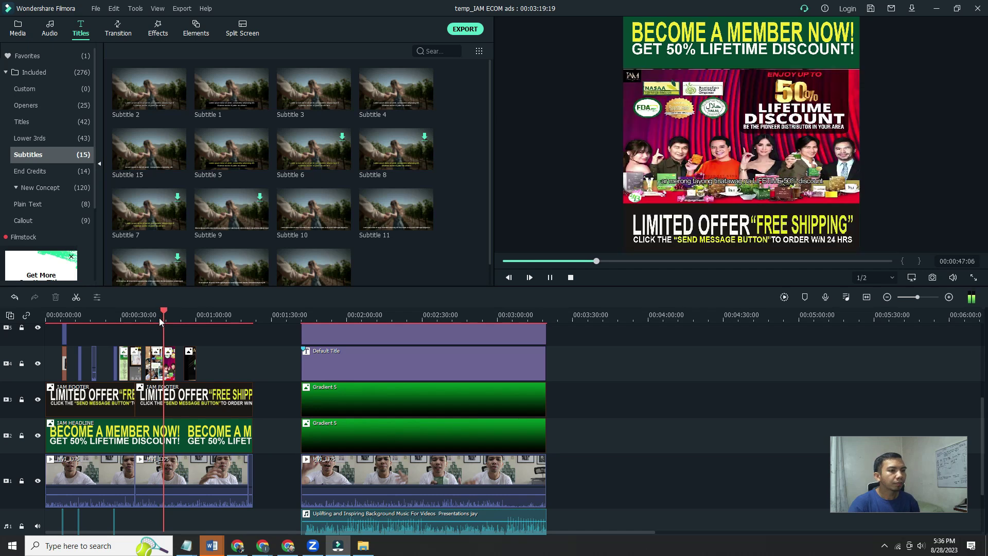
key("space")
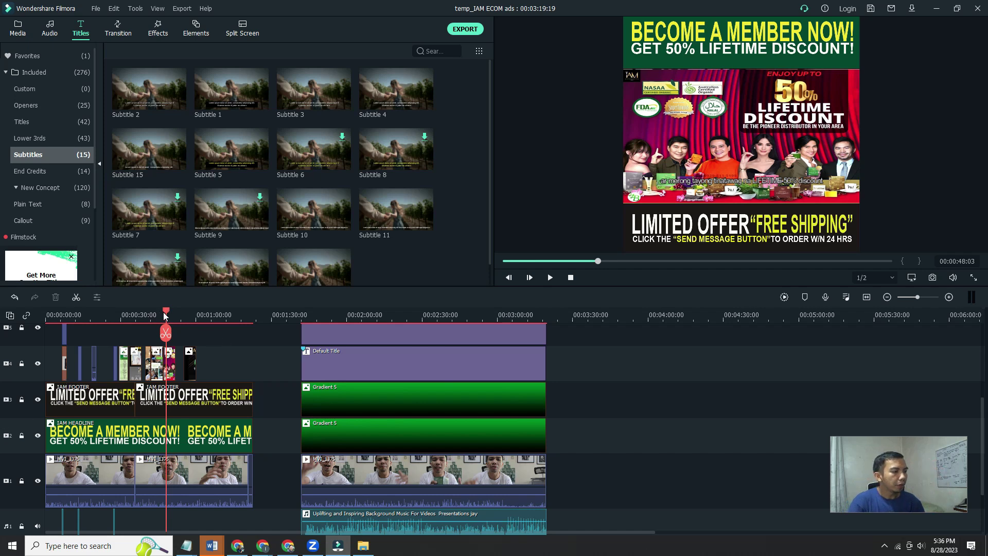
Play the new ad from its beginning to review the titles, gradient bands and background music together.
left_click_drag(194, 316, 304, 313)
scroll(437, 373, "down", 1)
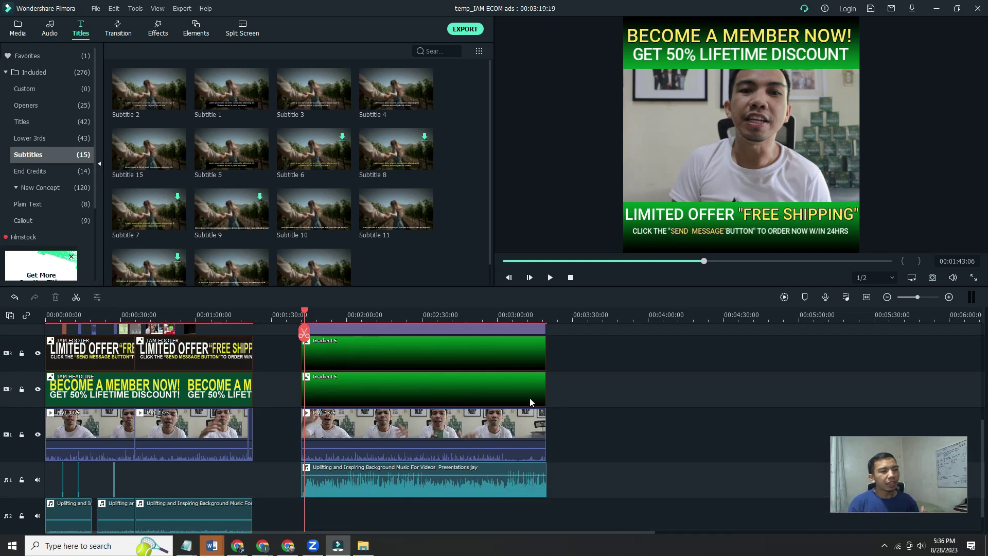
left_click_drag(279, 512, 70, 340)
left_click(777, 377)
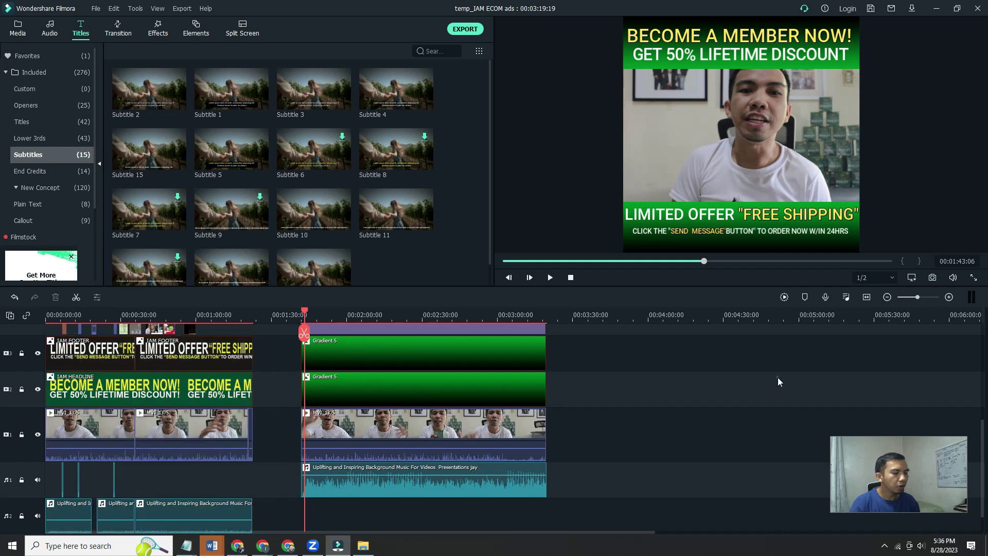
left_click_drag(304, 313, 301, 312)
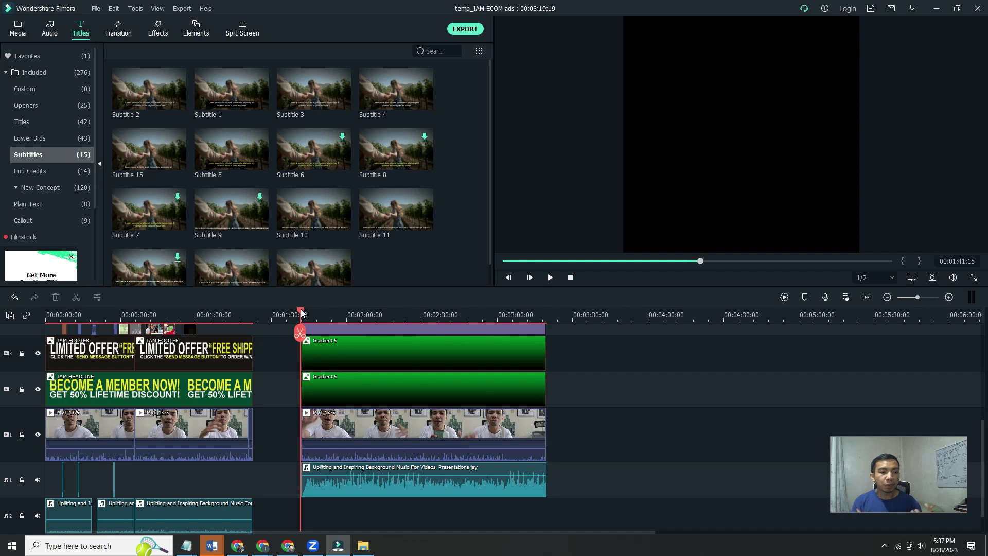
key("space")
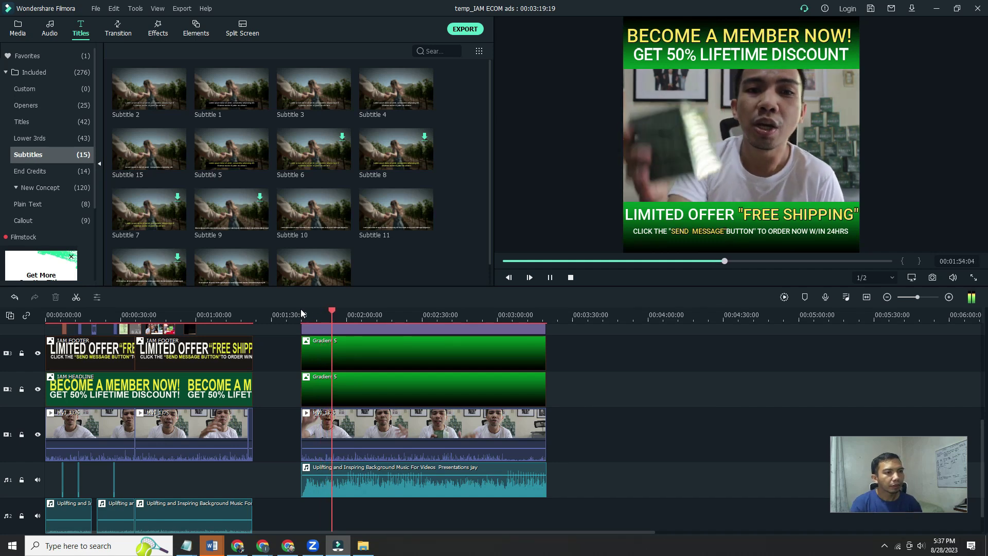
key("space")
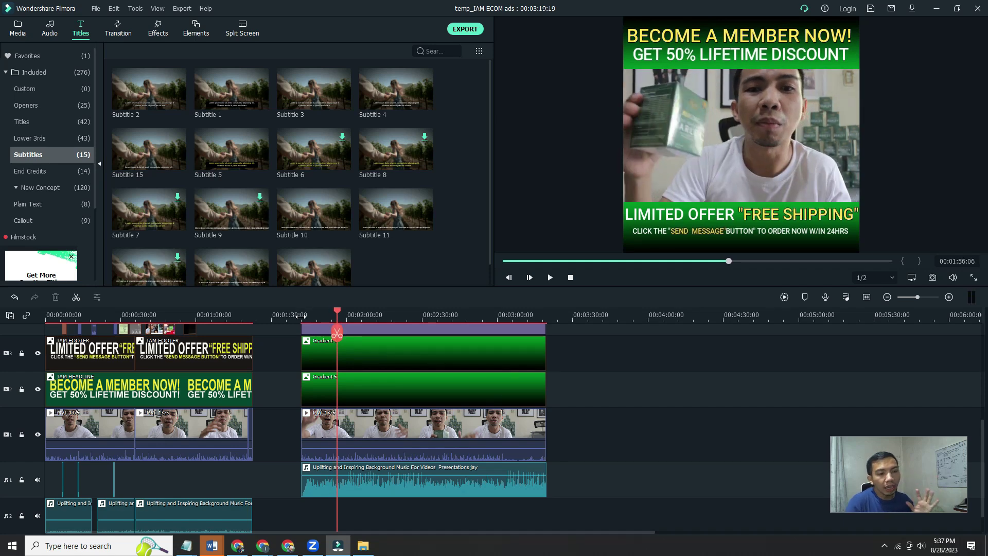
Apply the Boom! animation to the LIMITED OFFER "FREE SHIPPING" title and accept the change.
key("ctrl+v")
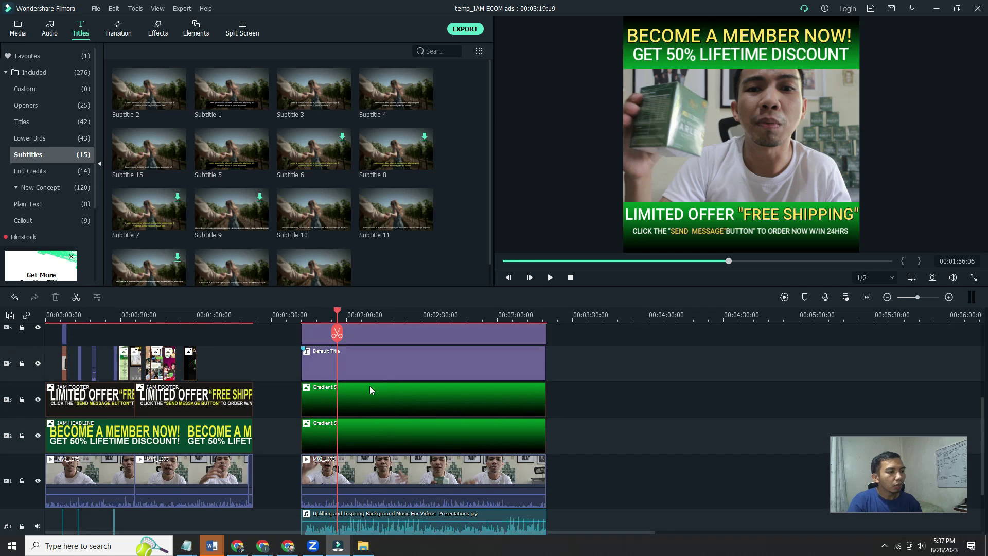
double_click(389, 367)
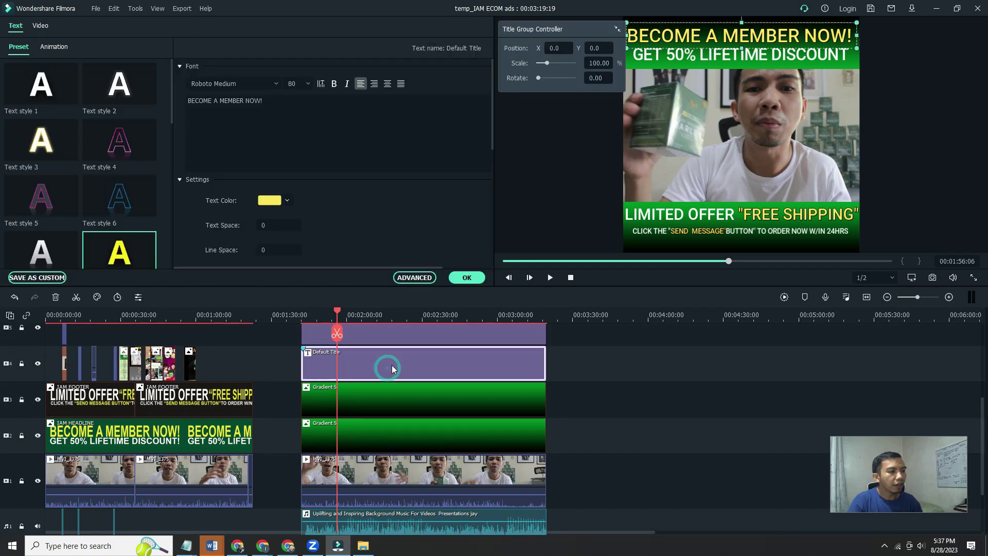
left_click(727, 217)
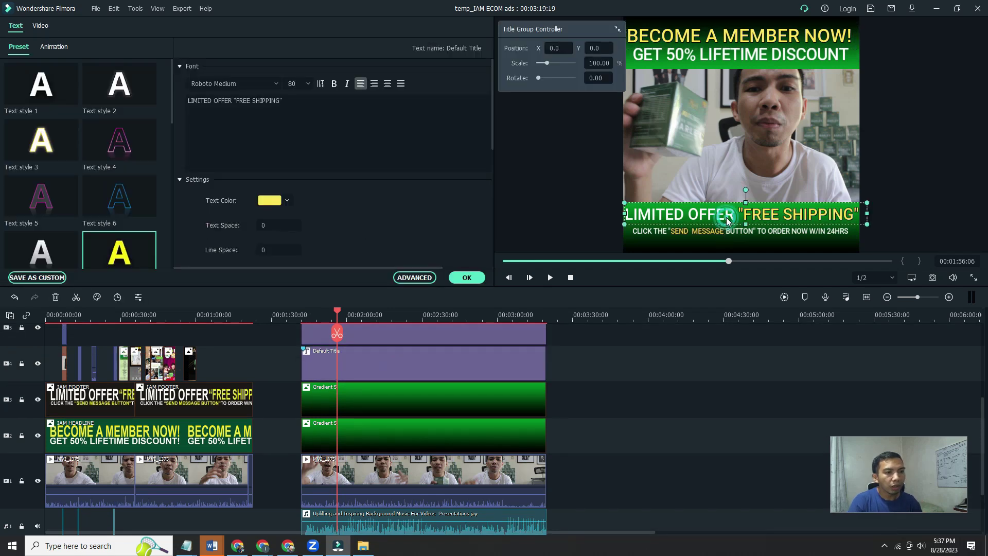
left_click(55, 47)
scroll(119, 197, "down", 10)
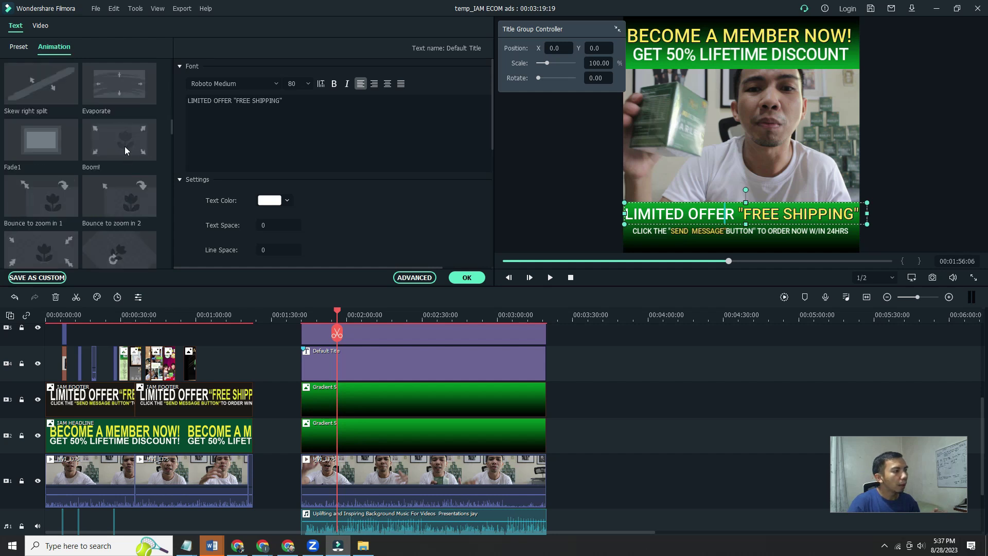
left_click(124, 141)
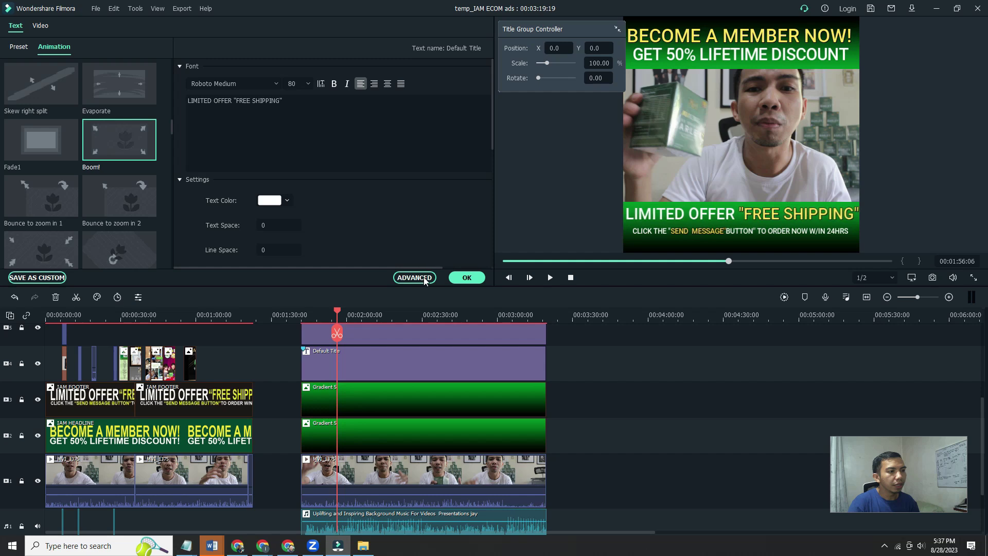
left_click(457, 280)
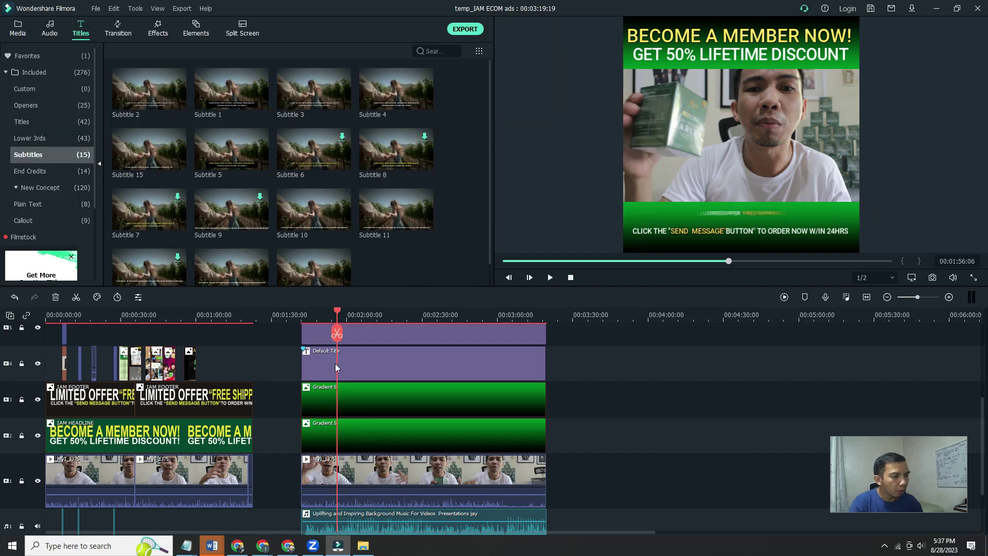
Split the Default Title on track 4 at 00:01:56:06, at 00:02:04:09 and midway through its first piece.
right_click(335, 363)
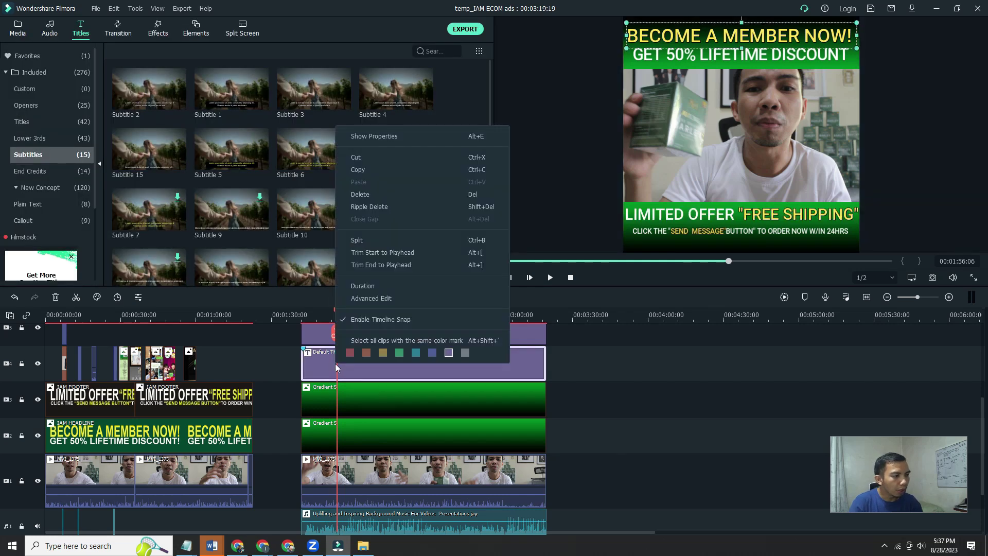
left_click(361, 239)
left_click_drag(337, 310, 357, 311)
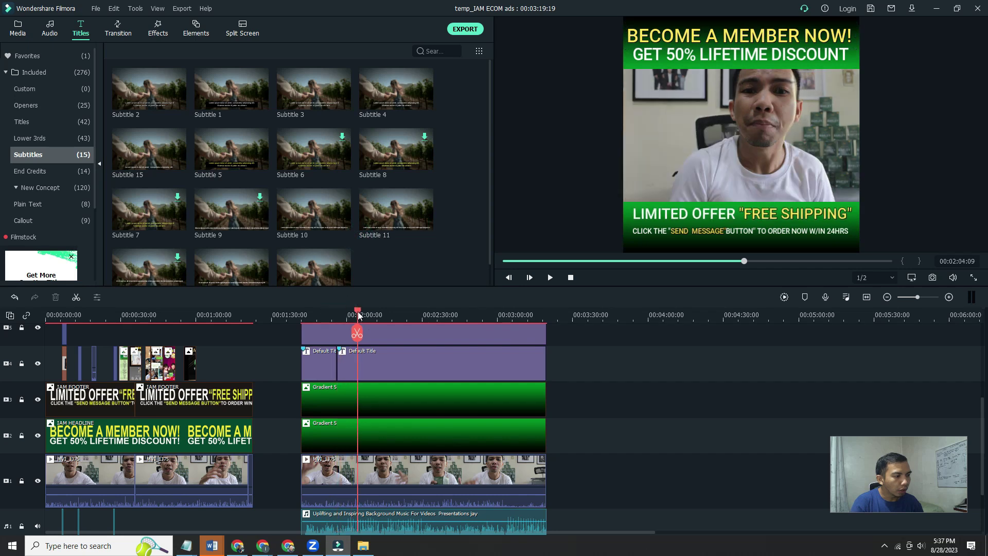
right_click(356, 366)
left_click(384, 242)
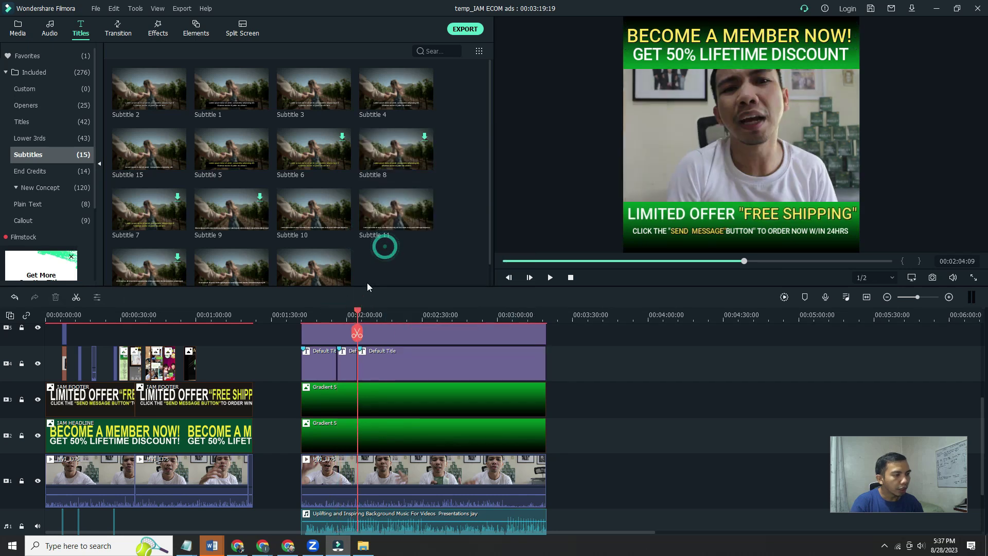
left_click_drag(356, 311, 343, 310)
left_click(319, 311)
right_click(329, 359)
left_click(353, 250)
Play the section around the track 4 title splits to check the LIMITED OFFER text animation.
key("space")
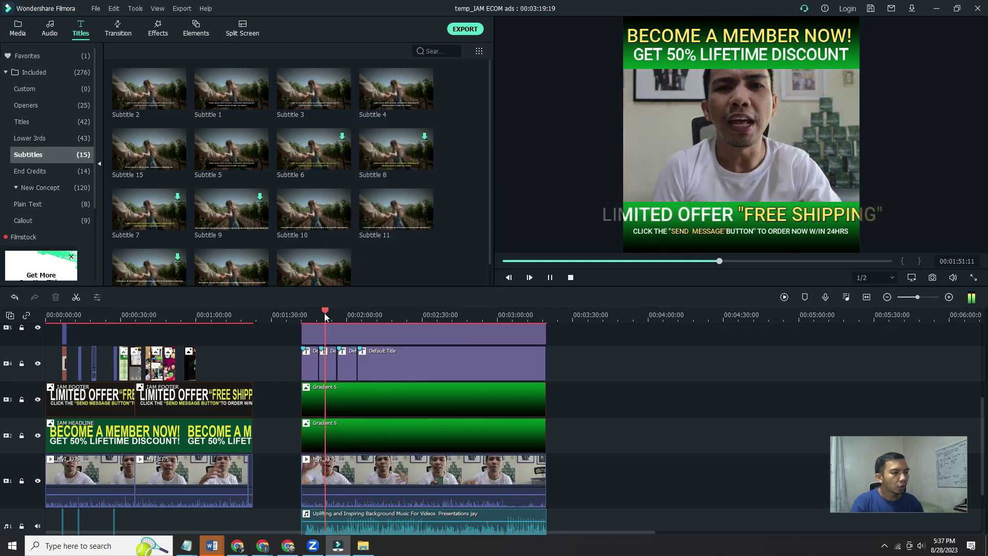
left_click(335, 315)
key("space")
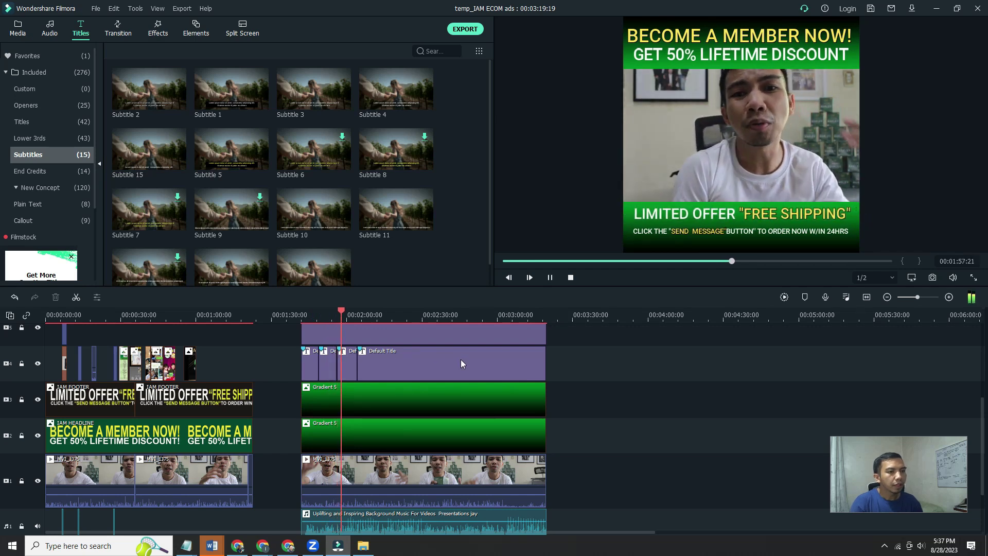
key("space")
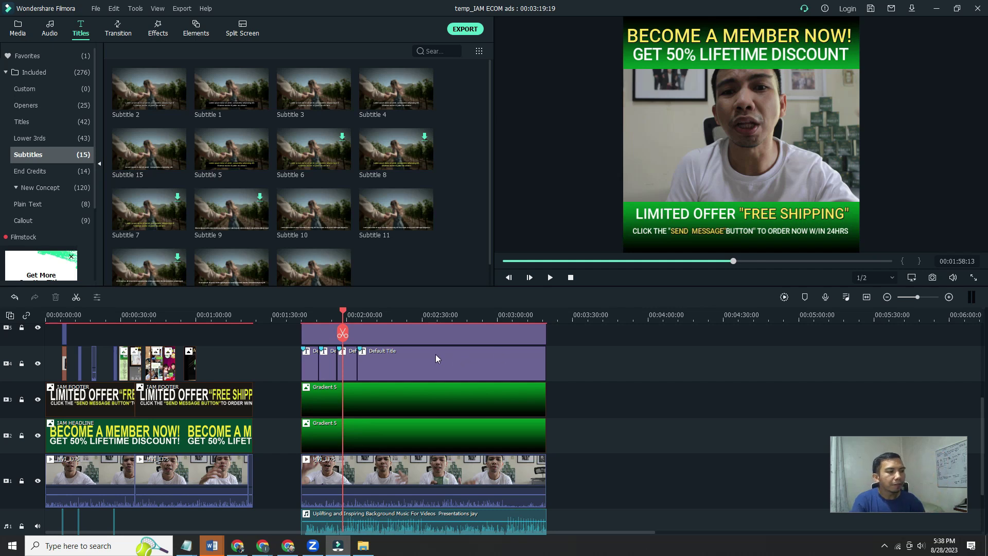
left_click(550, 278)
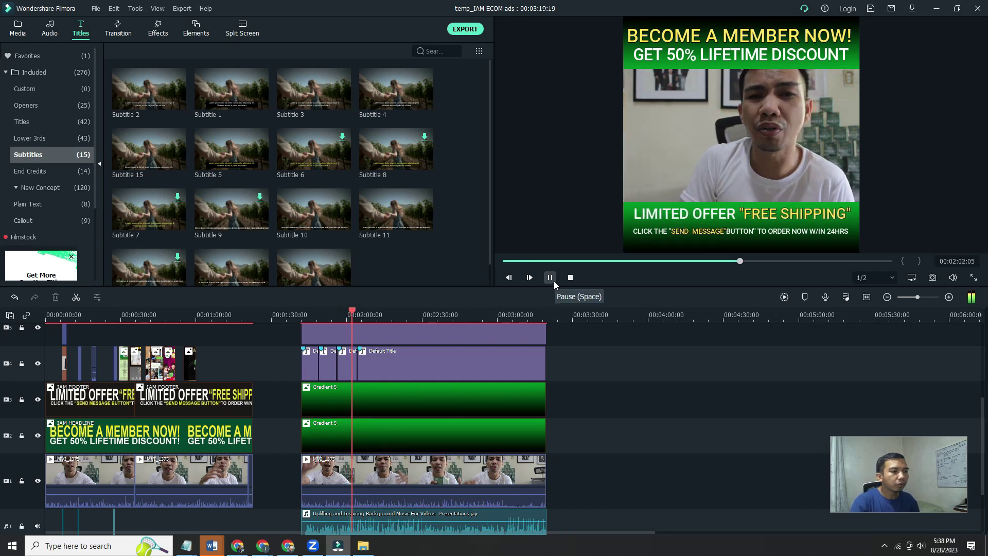
left_click(553, 281)
Lower the volume of the new ad's background music on audio track 1 and play the result.
scroll(450, 422, "down", 1)
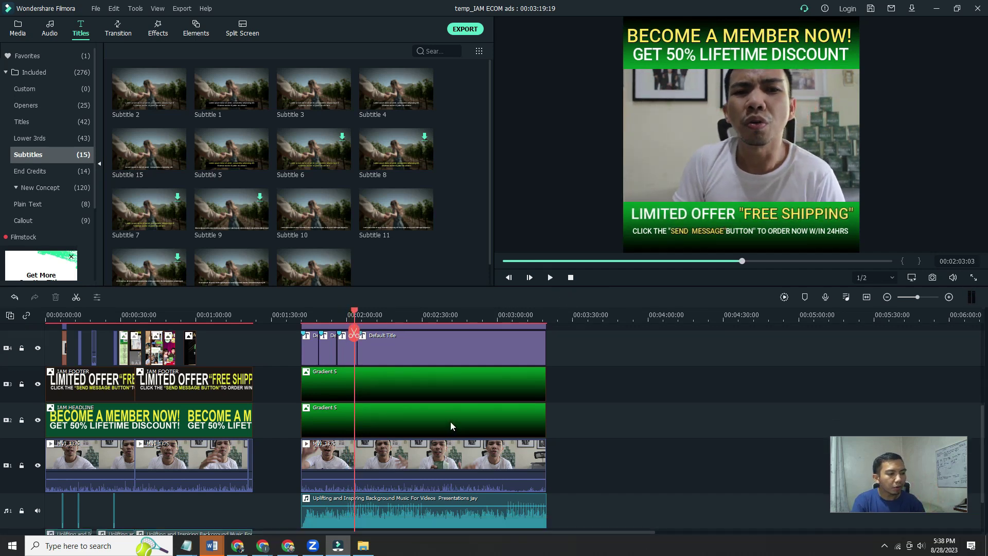
left_click_drag(465, 500, 471, 515)
key("space")
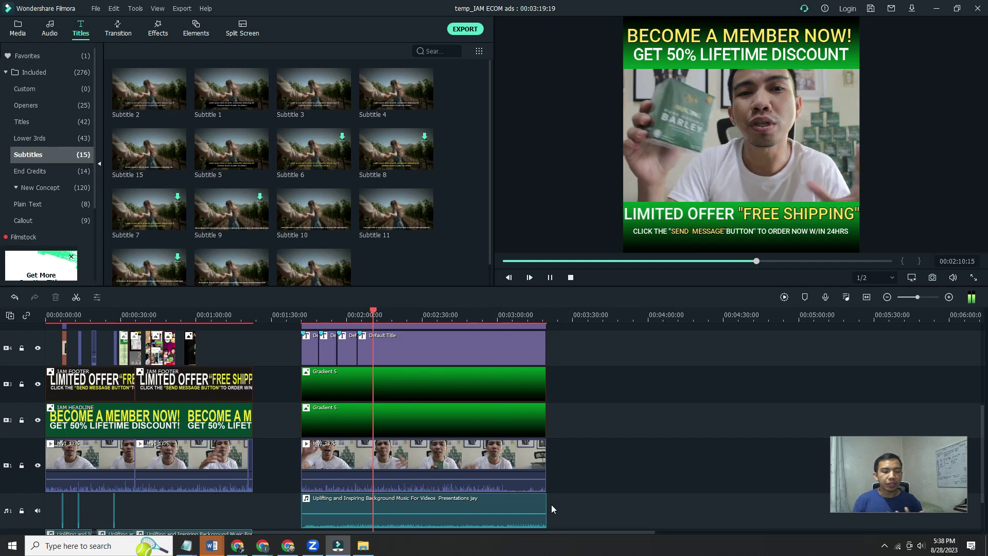
key("space")
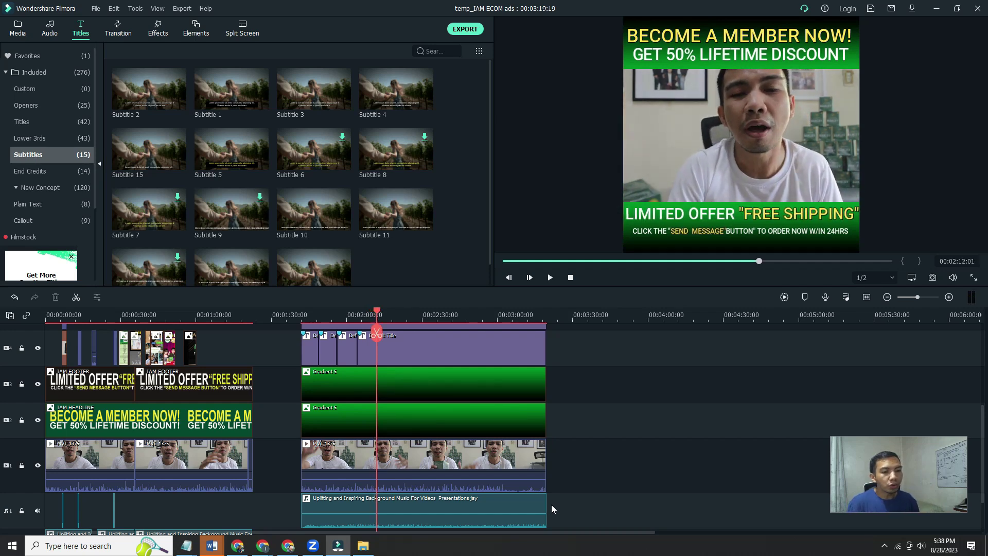